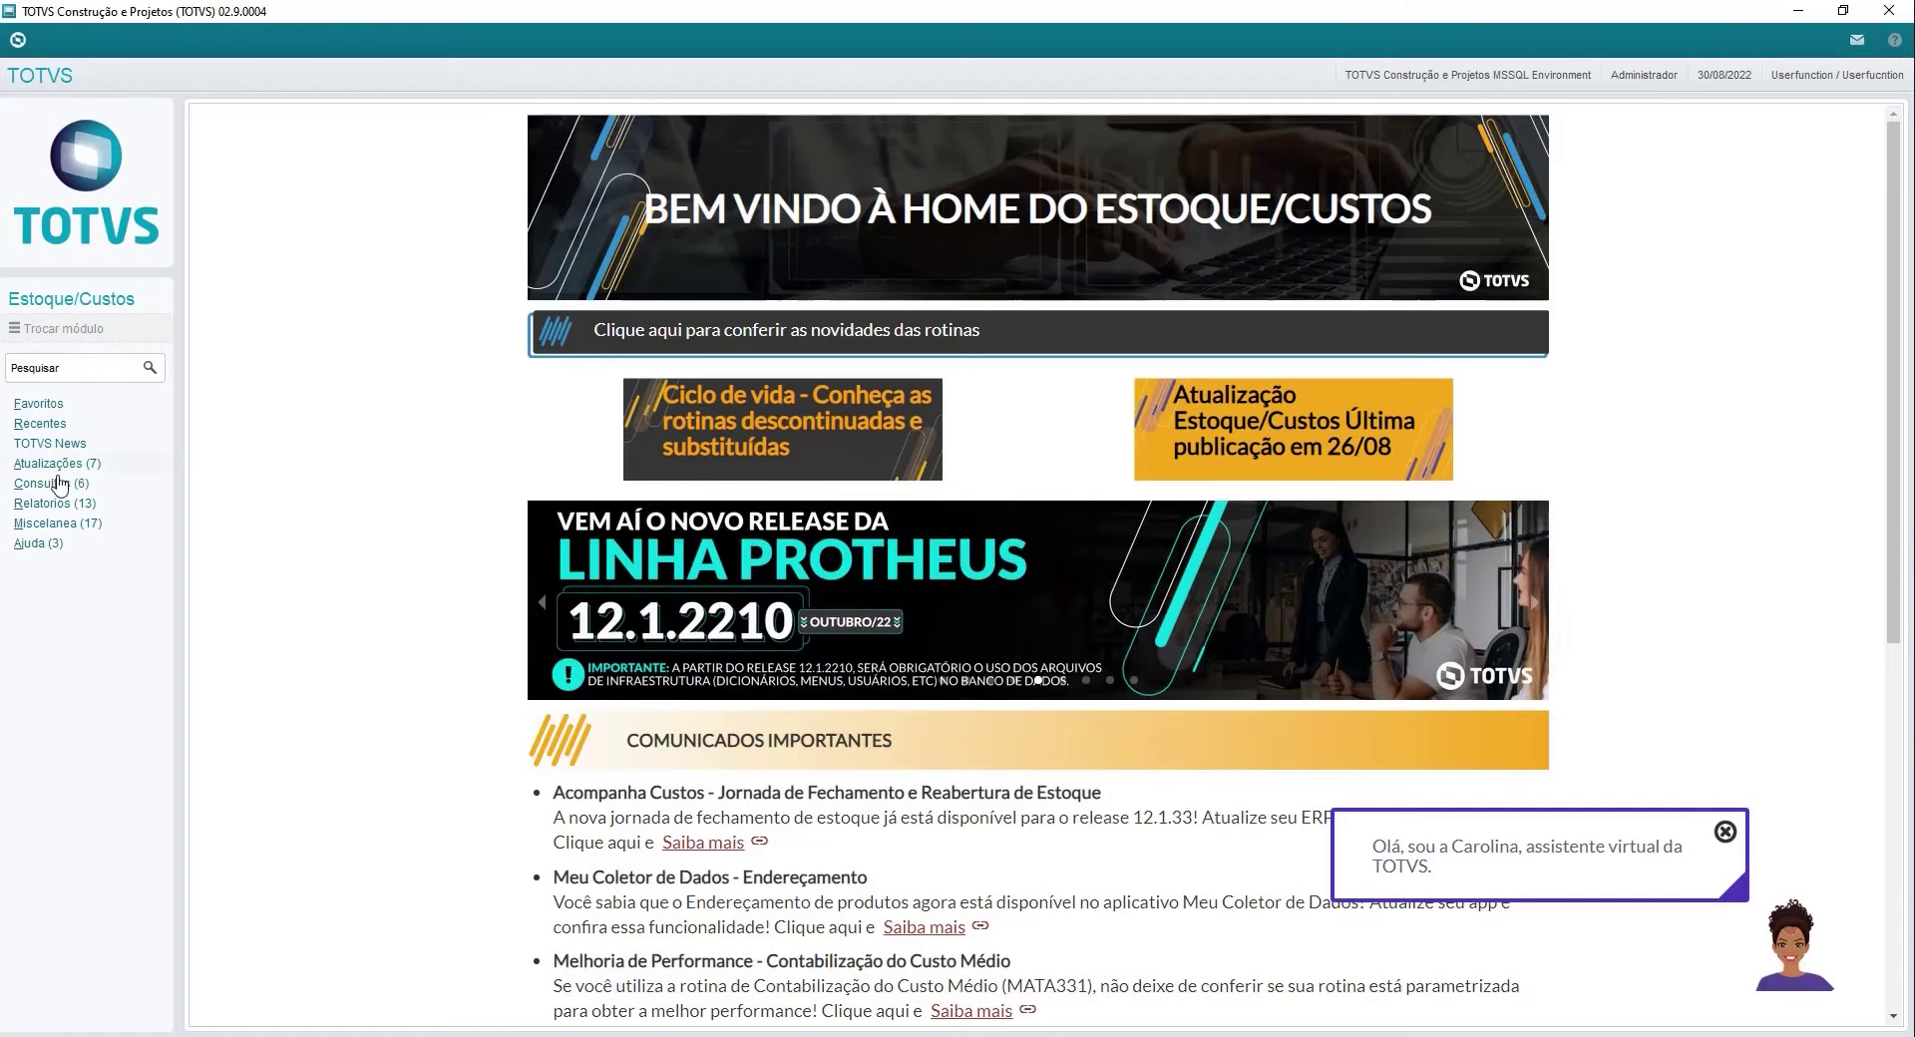
Step: Open the Estoque/Custos Dashboard query and load the "Visão Modelo" view
{"action": "left_click", "coordinate": [56, 484]}
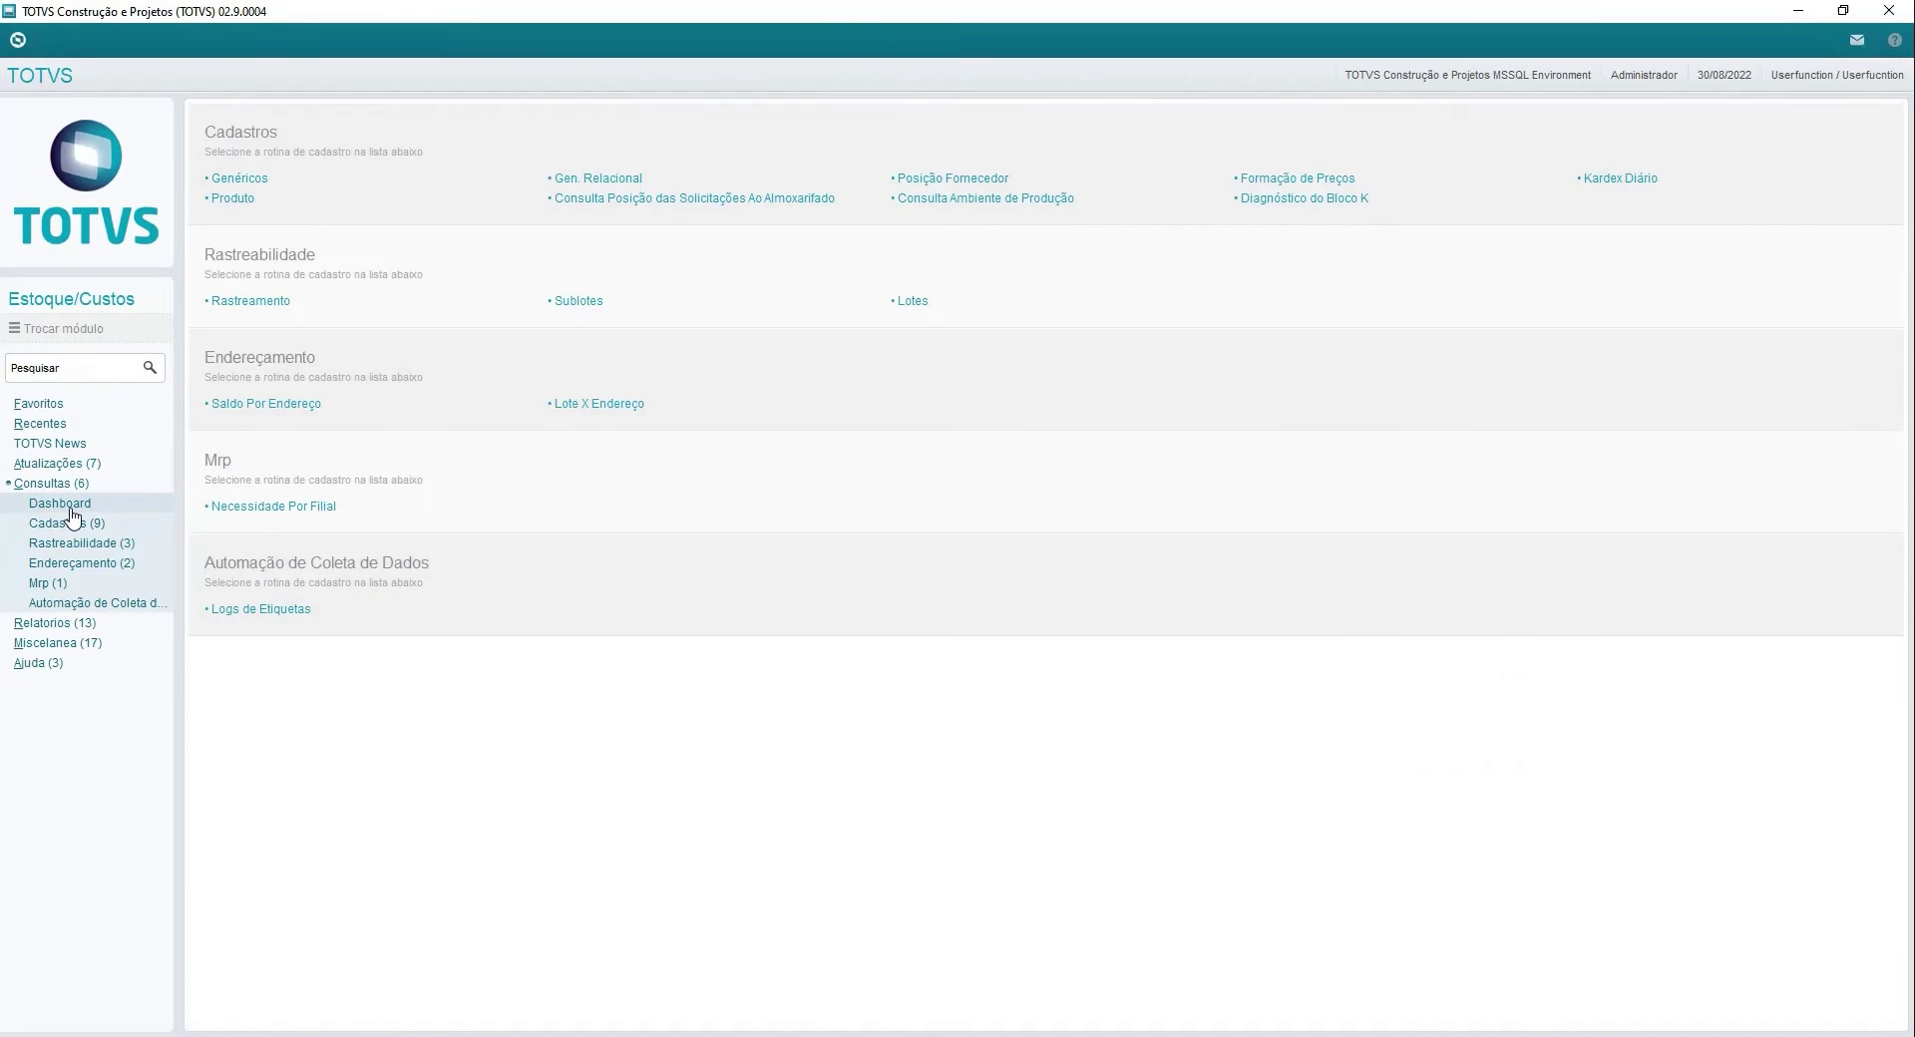
{"action": "left_click", "coordinate": [70, 507]}
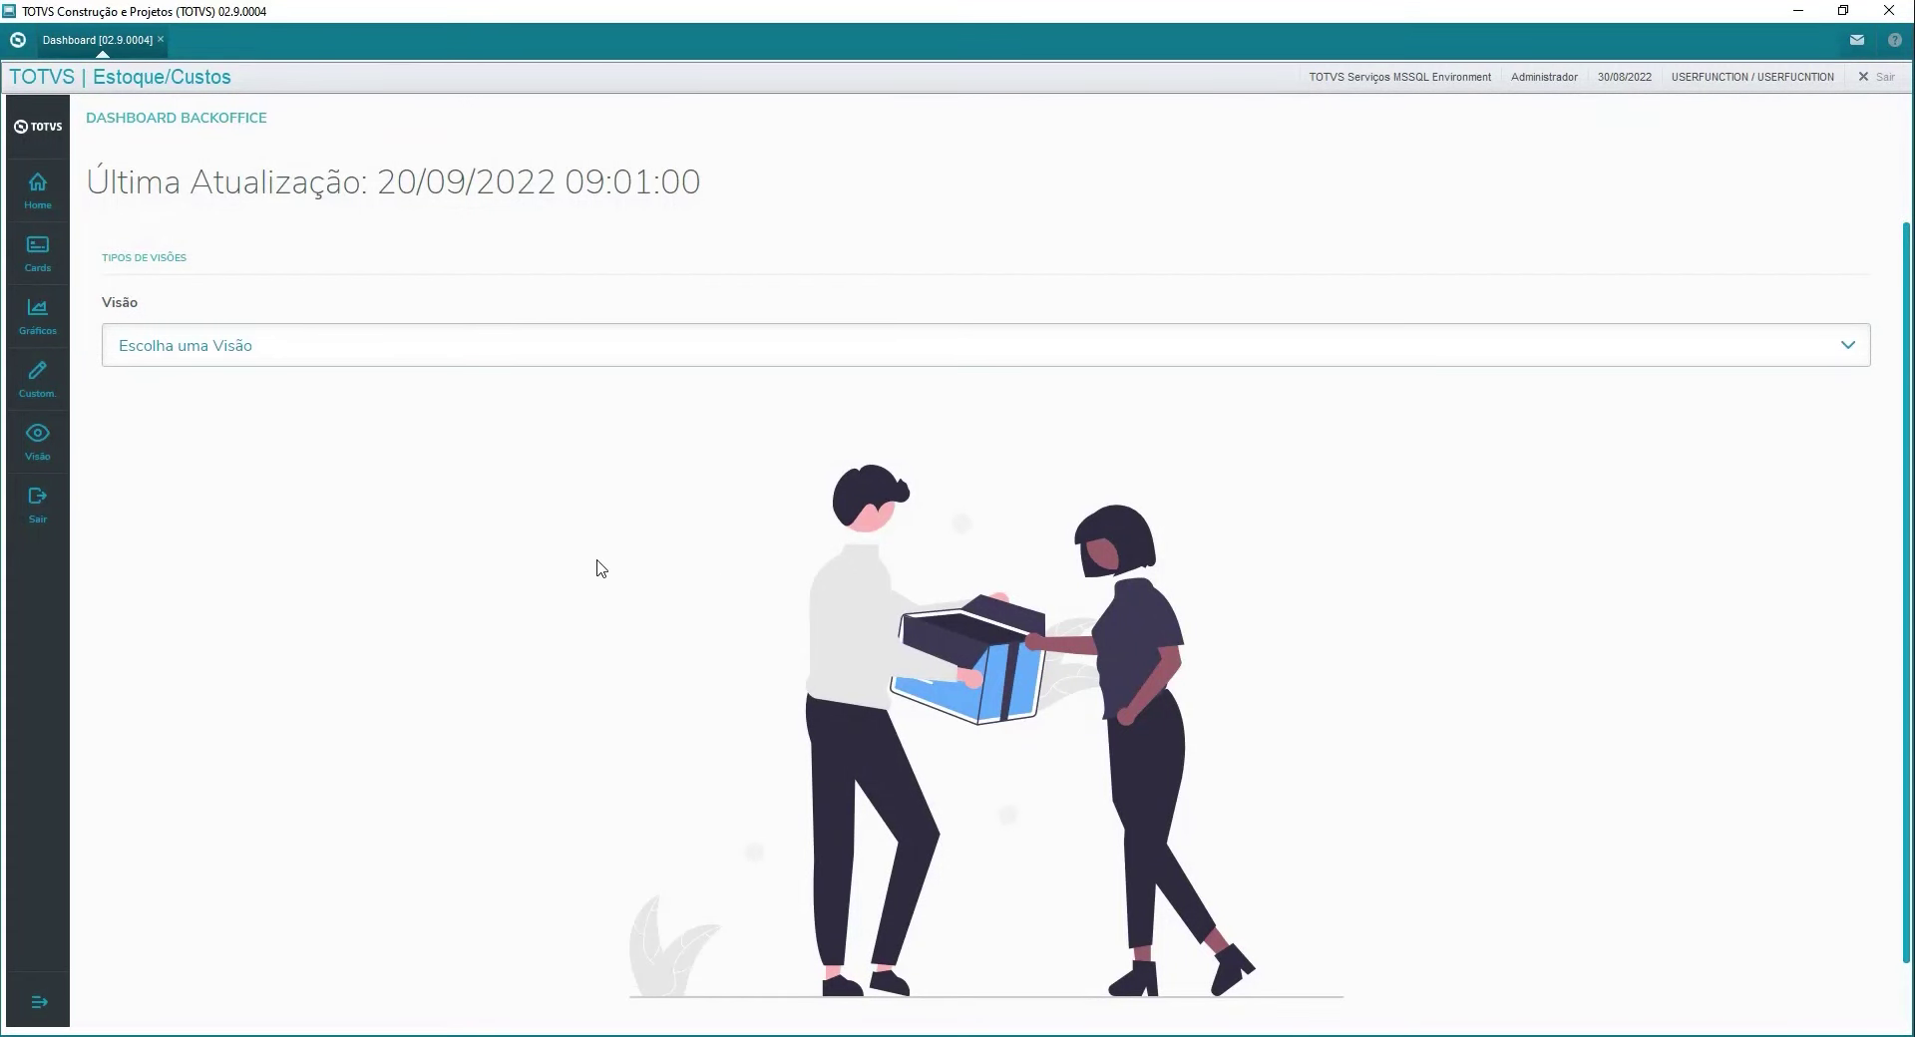
{"action": "left_click", "coordinate": [353, 349]}
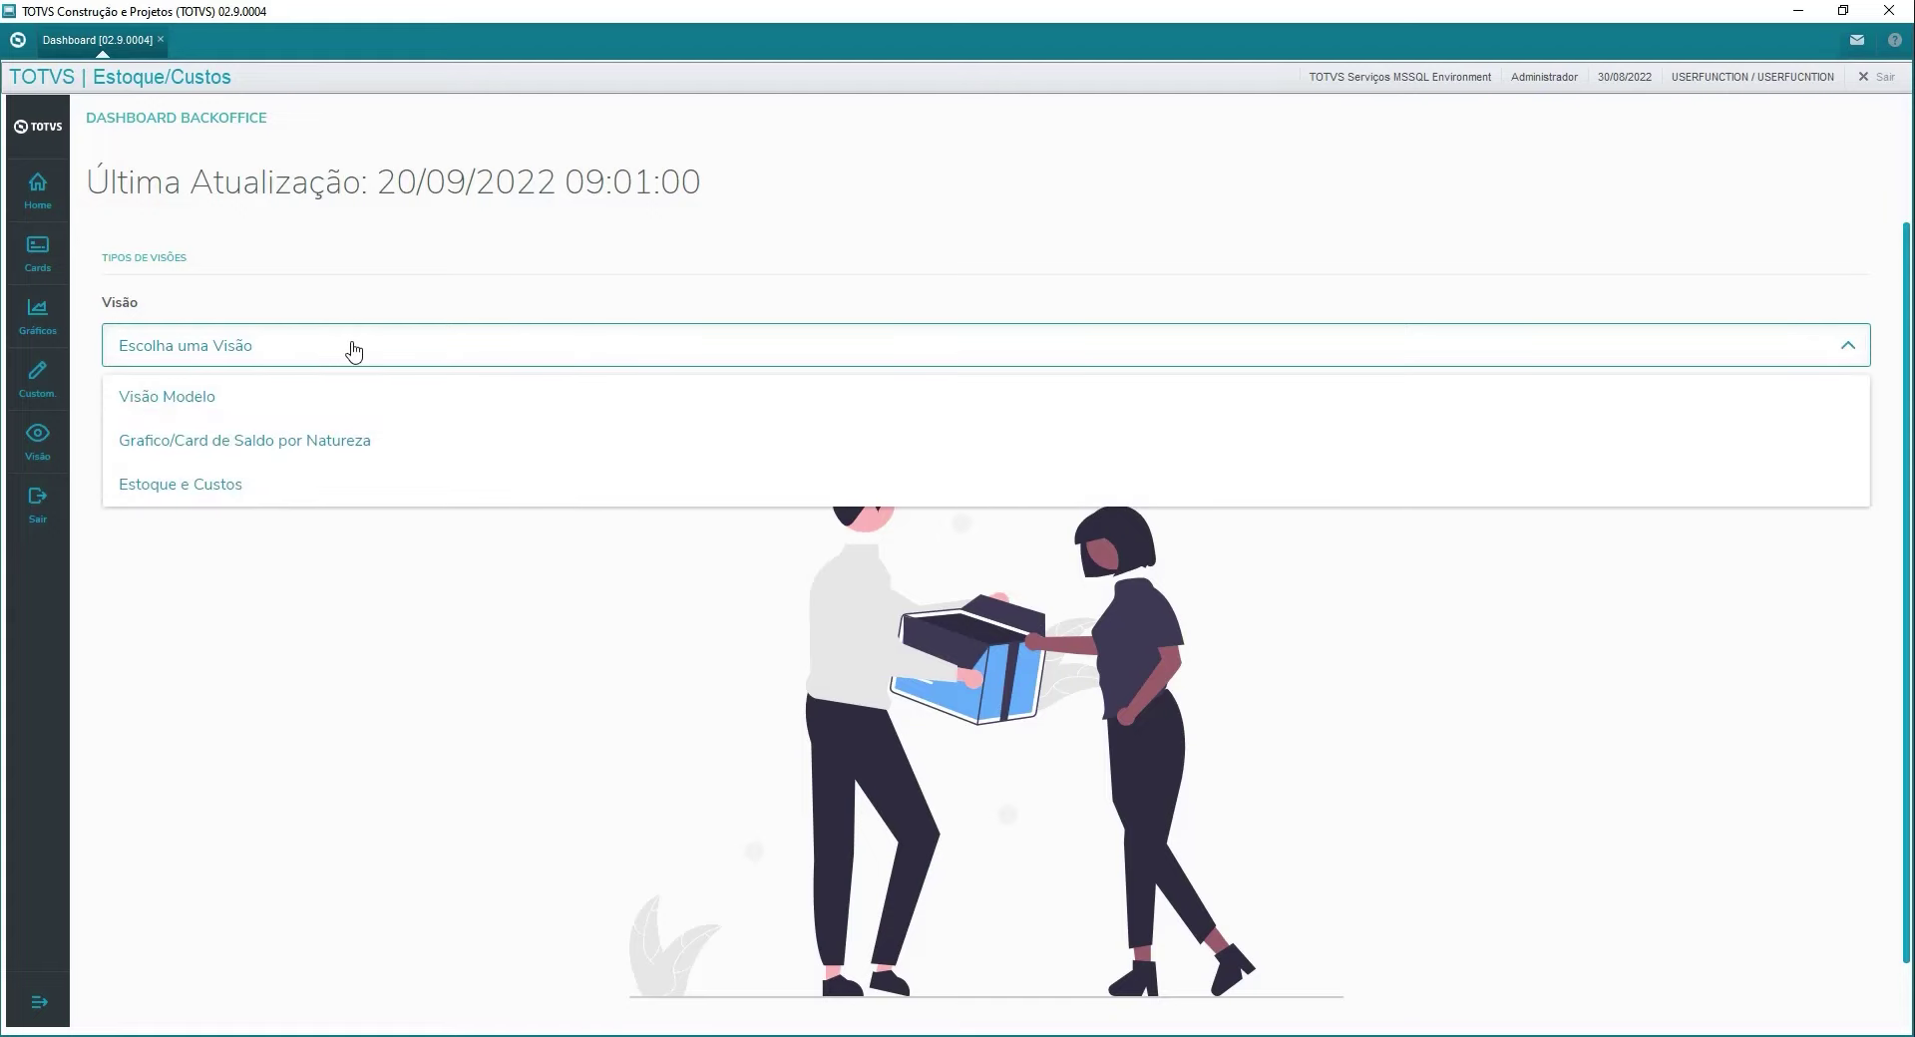
{"action": "left_click", "coordinate": [154, 398]}
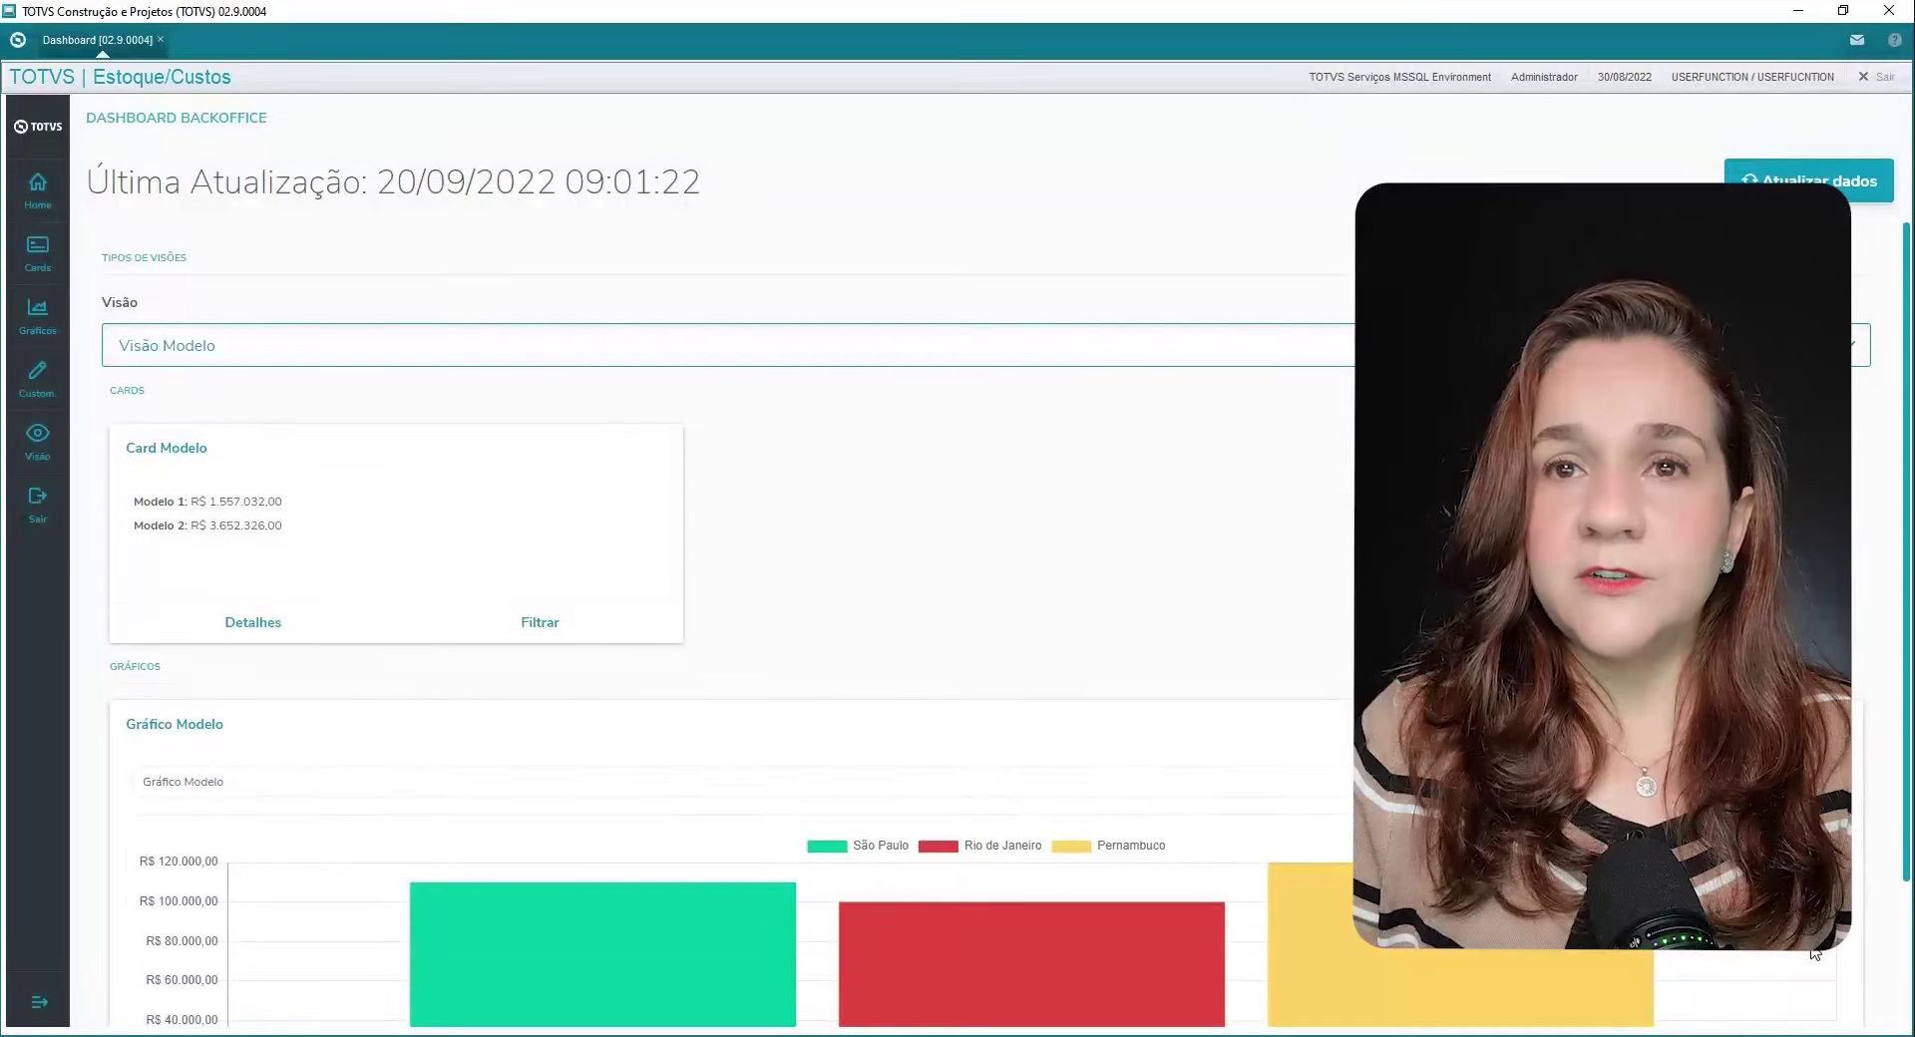
Step: Examine the model card and the model bar chart by state in the selected view
{"action": "scroll", "coordinate": [957, 599], "scroll_direction": "down", "scroll_amount": 1}
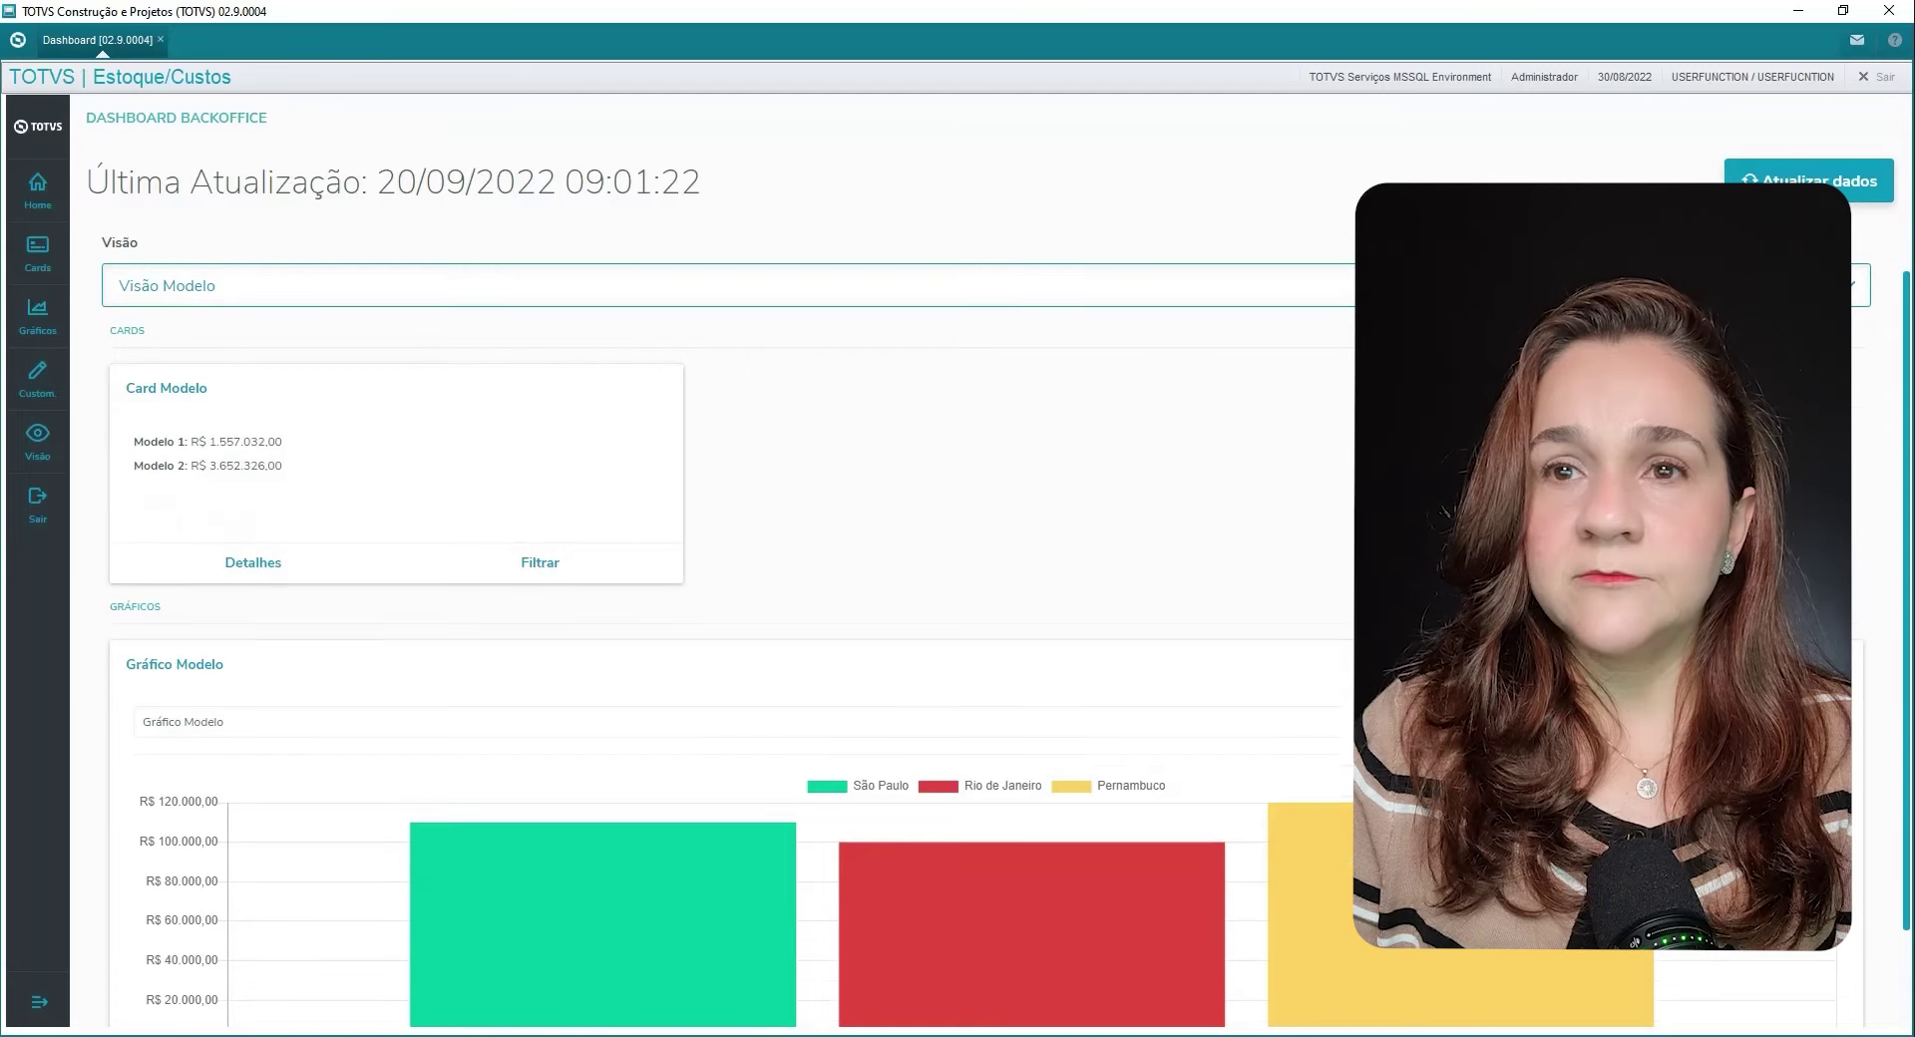
{"action": "scroll", "coordinate": [957, 599], "scroll_direction": "down", "scroll_amount": 1}
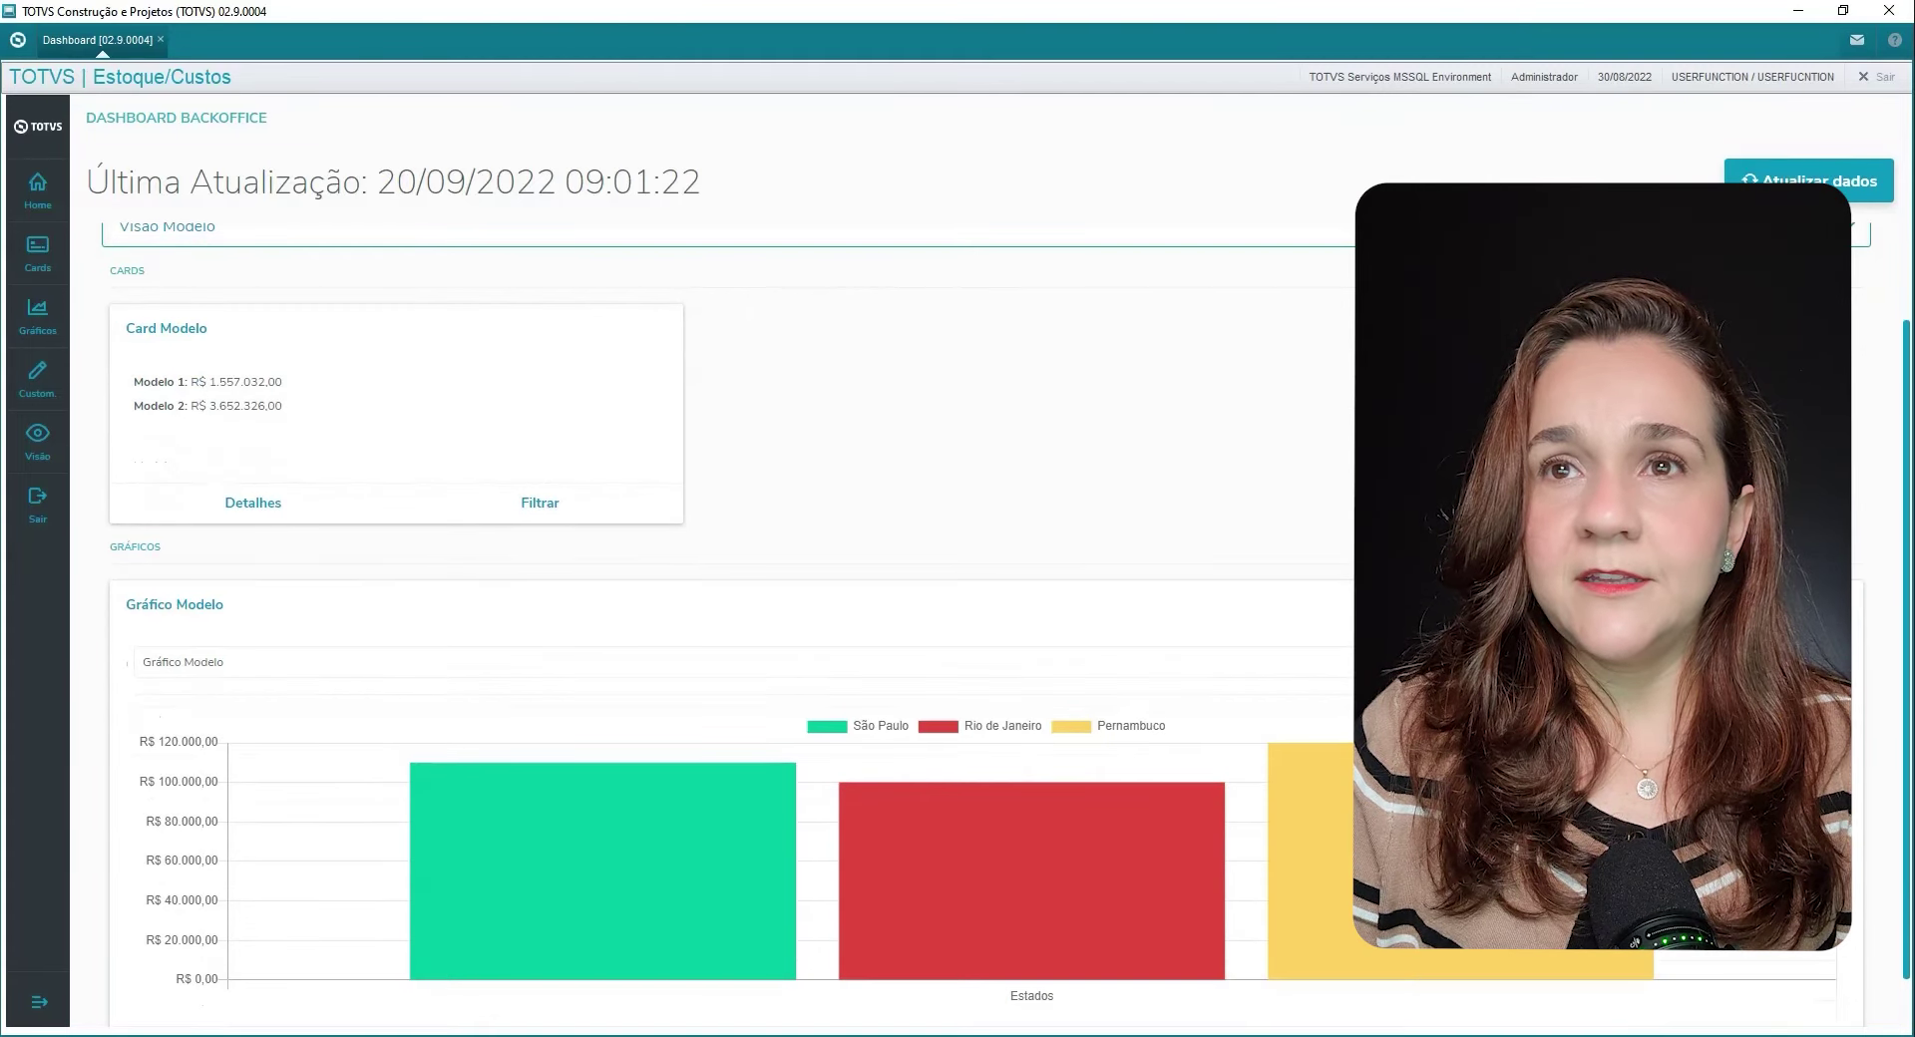
{"action": "scroll", "coordinate": [957, 599], "scroll_direction": "up", "scroll_amount": 2}
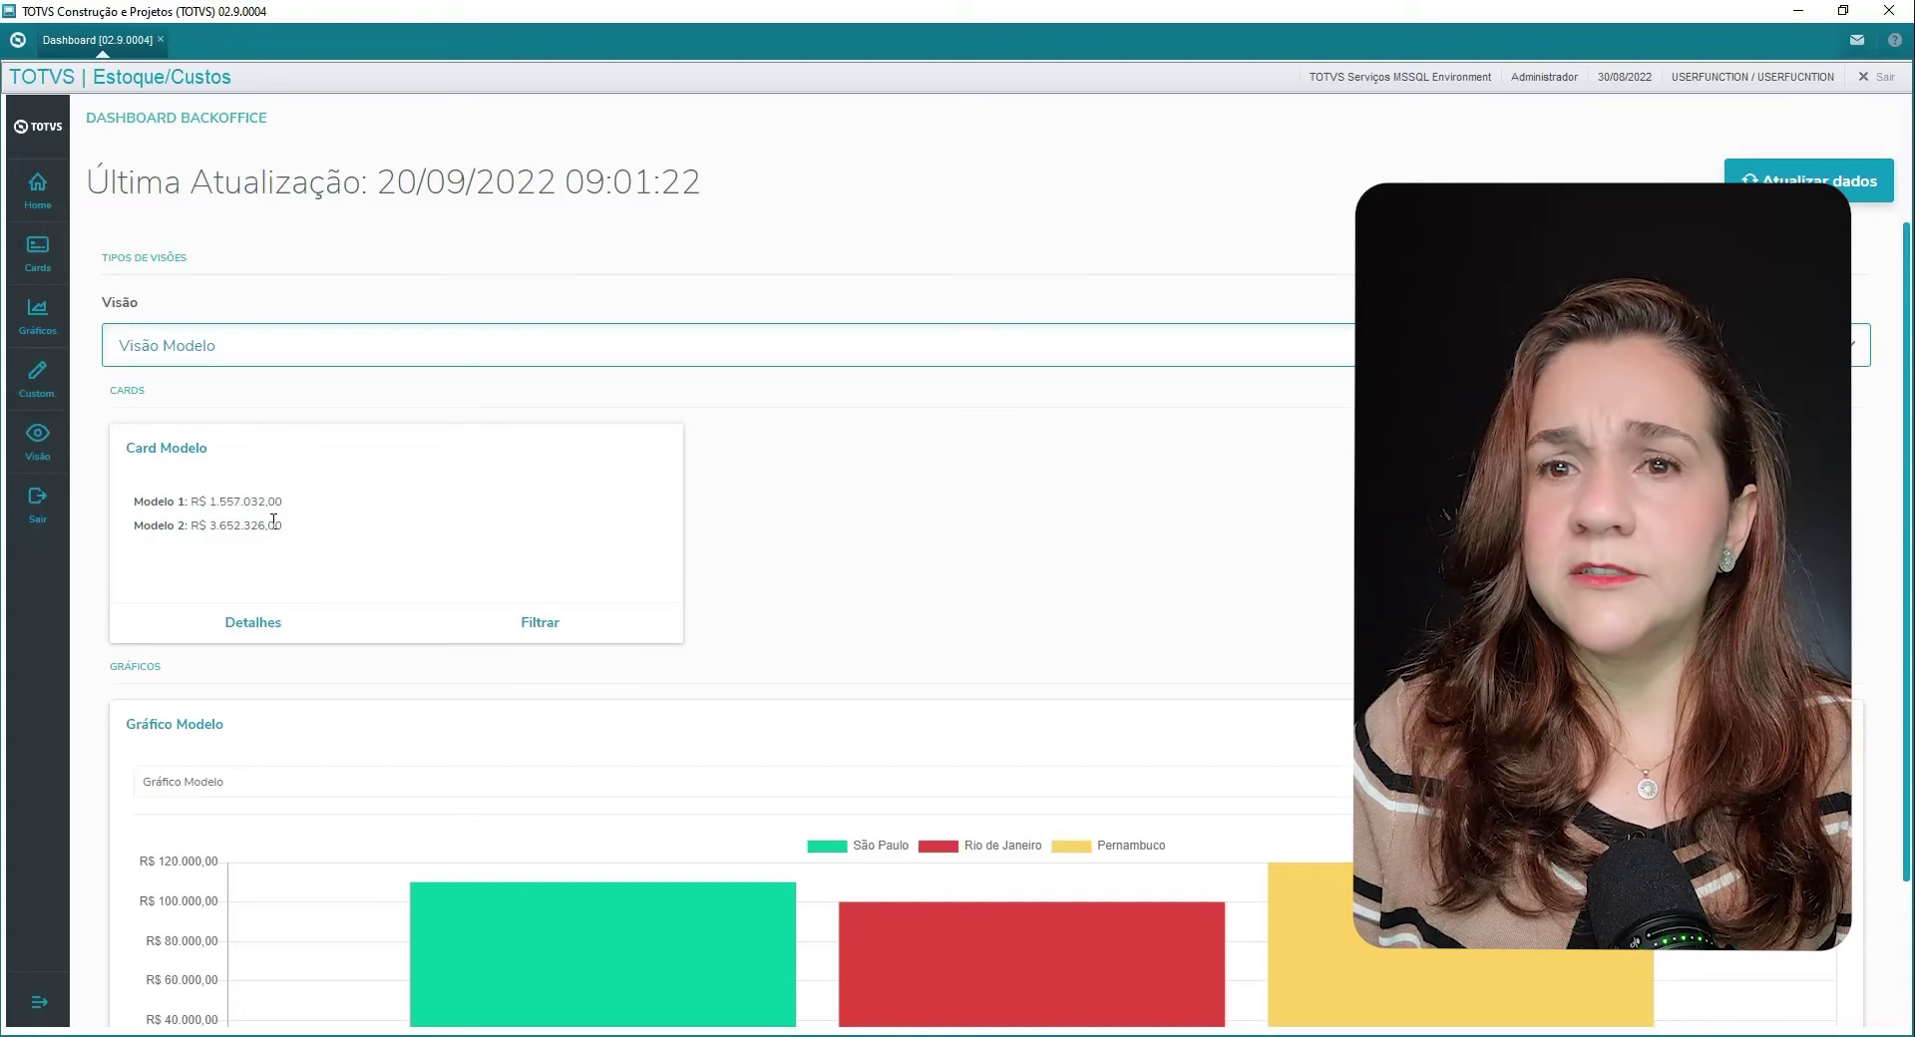
{"action": "scroll", "coordinate": [273, 521], "scroll_direction": "down", "scroll_amount": 1}
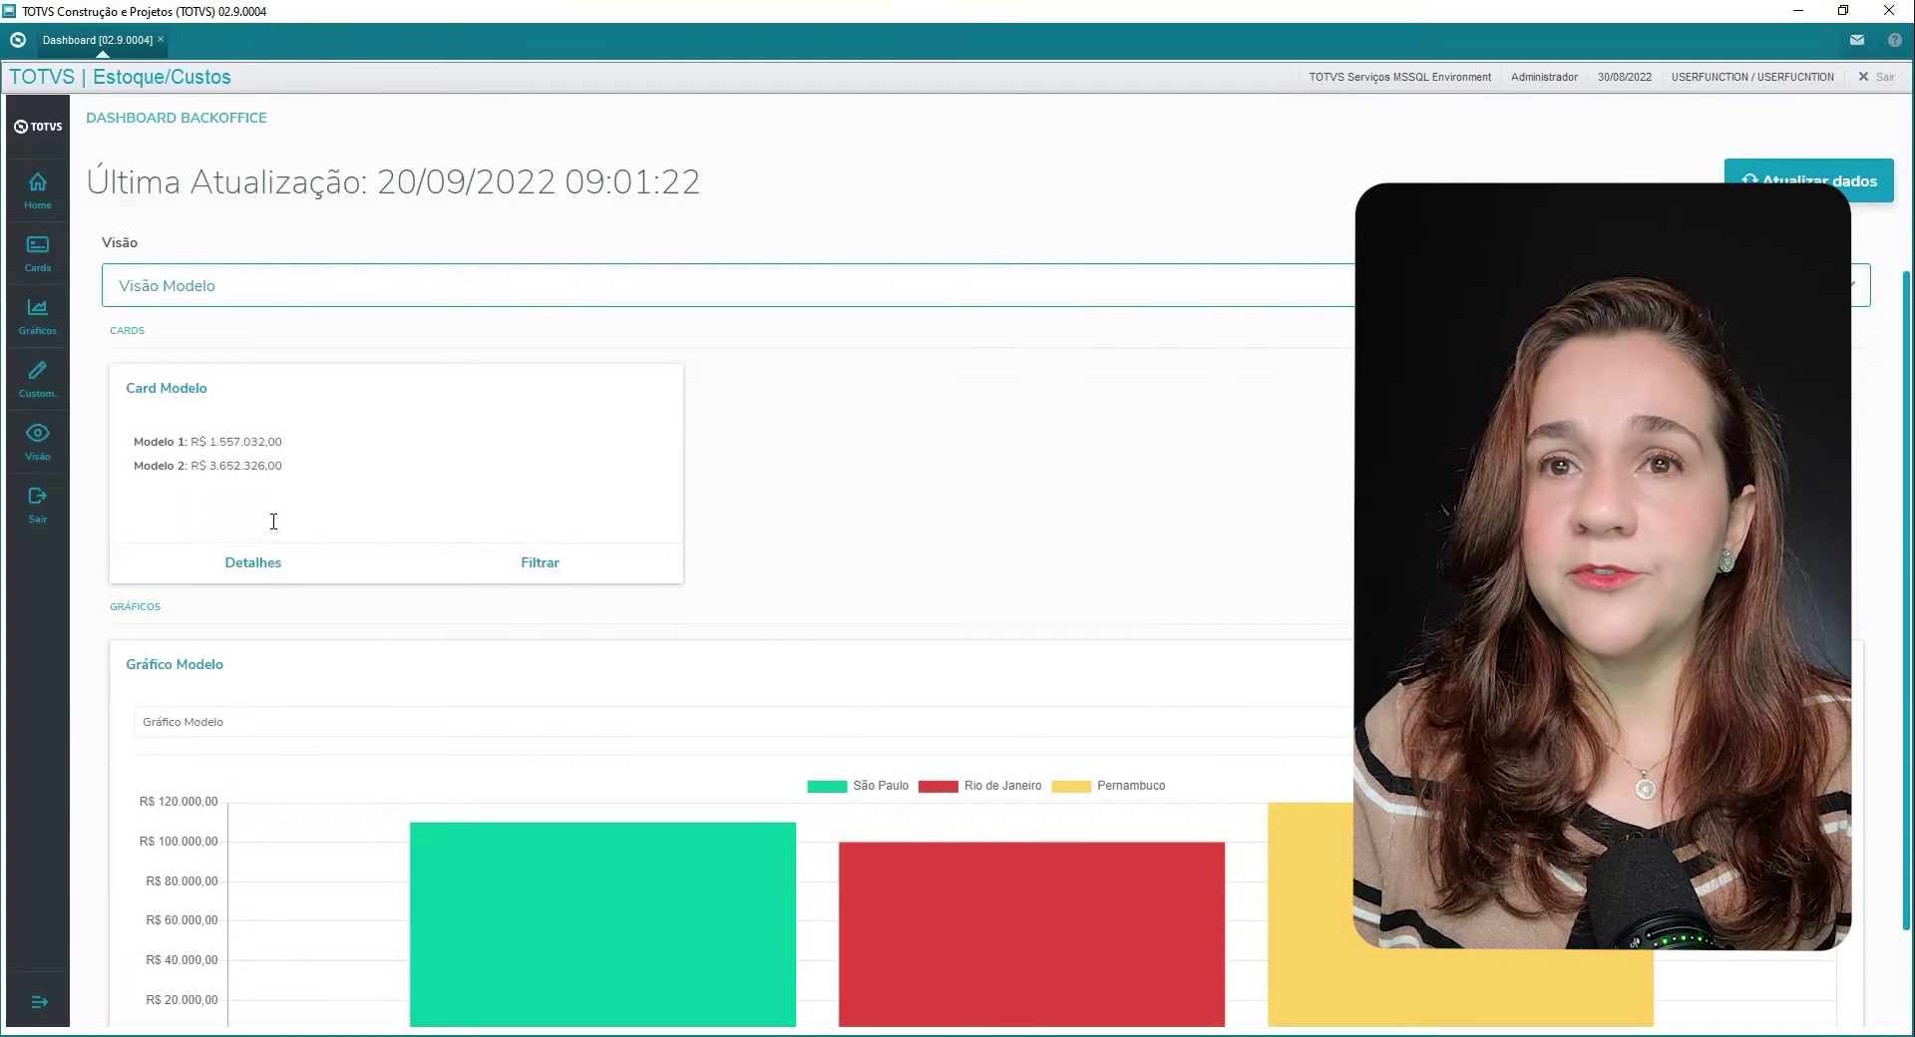
{"action": "scroll", "coordinate": [457, 575], "scroll_direction": "up", "scroll_amount": 1}
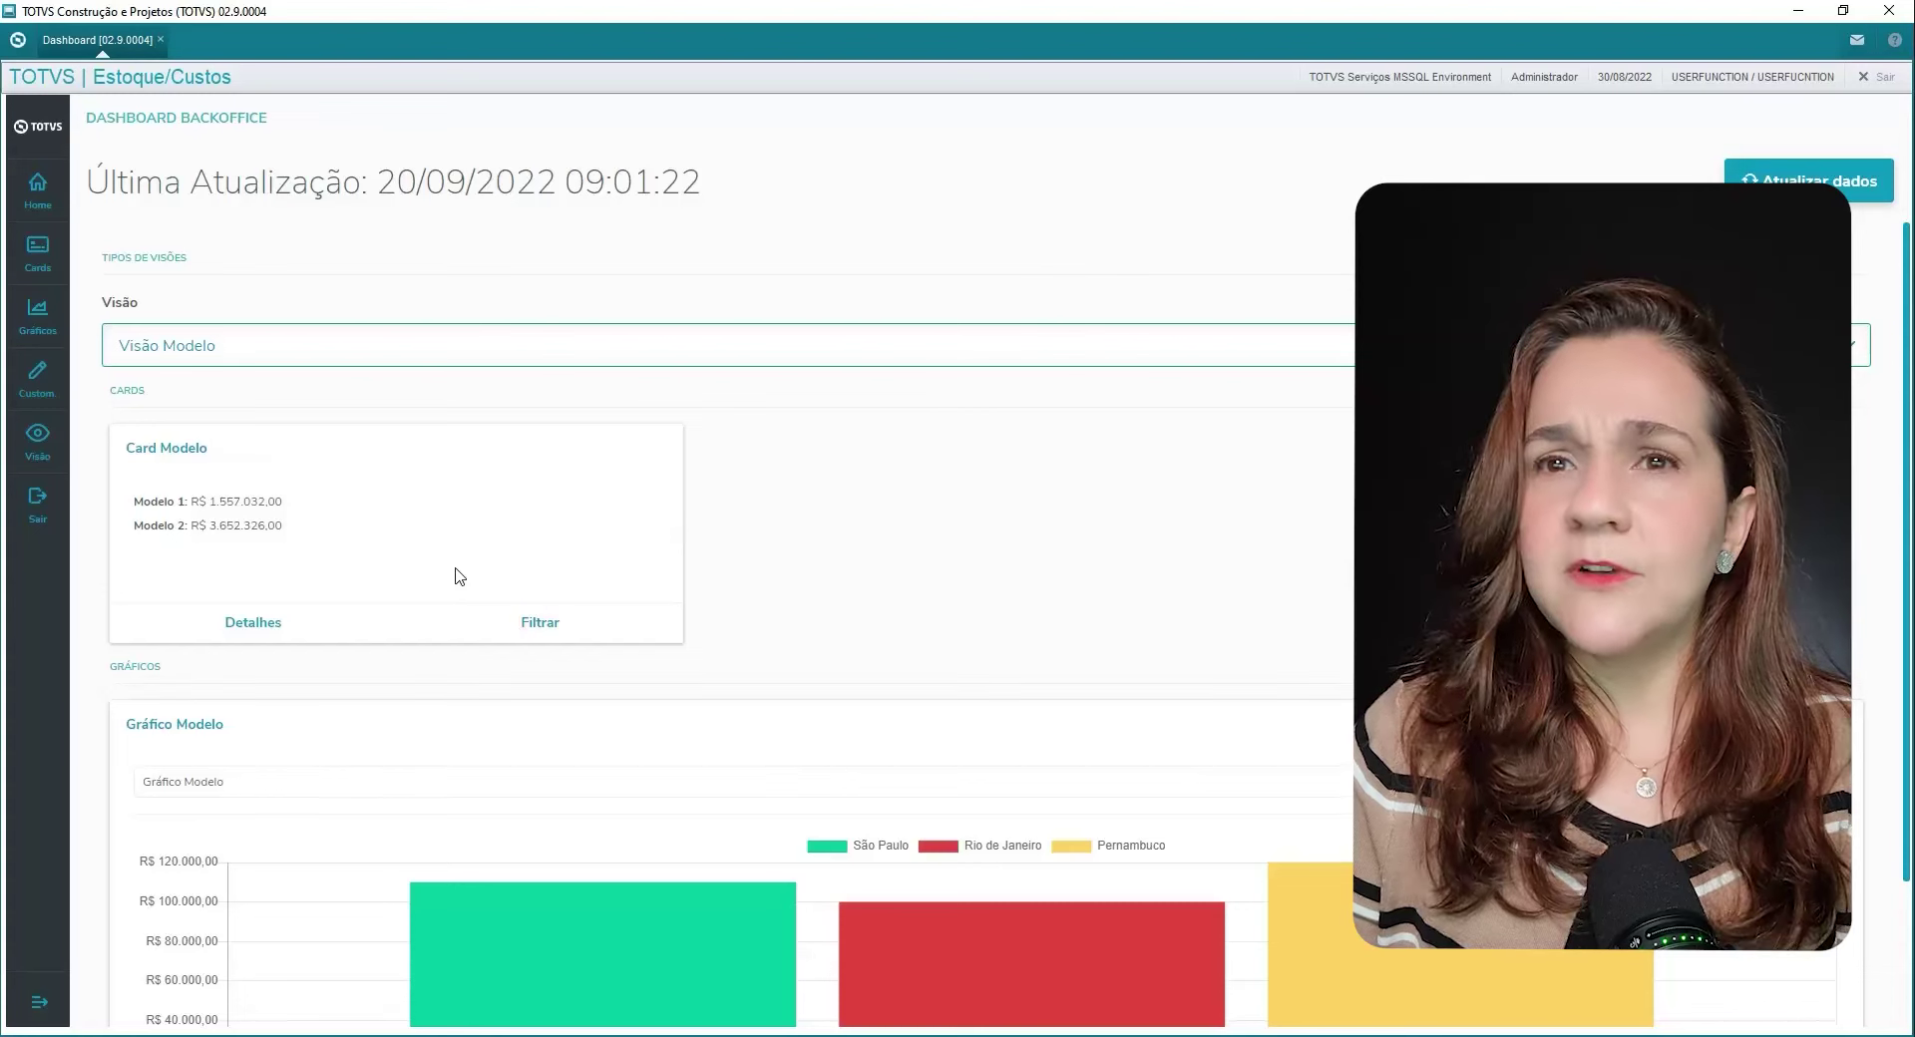
{"action": "scroll", "coordinate": [648, 559], "scroll_direction": "down", "scroll_amount": 2}
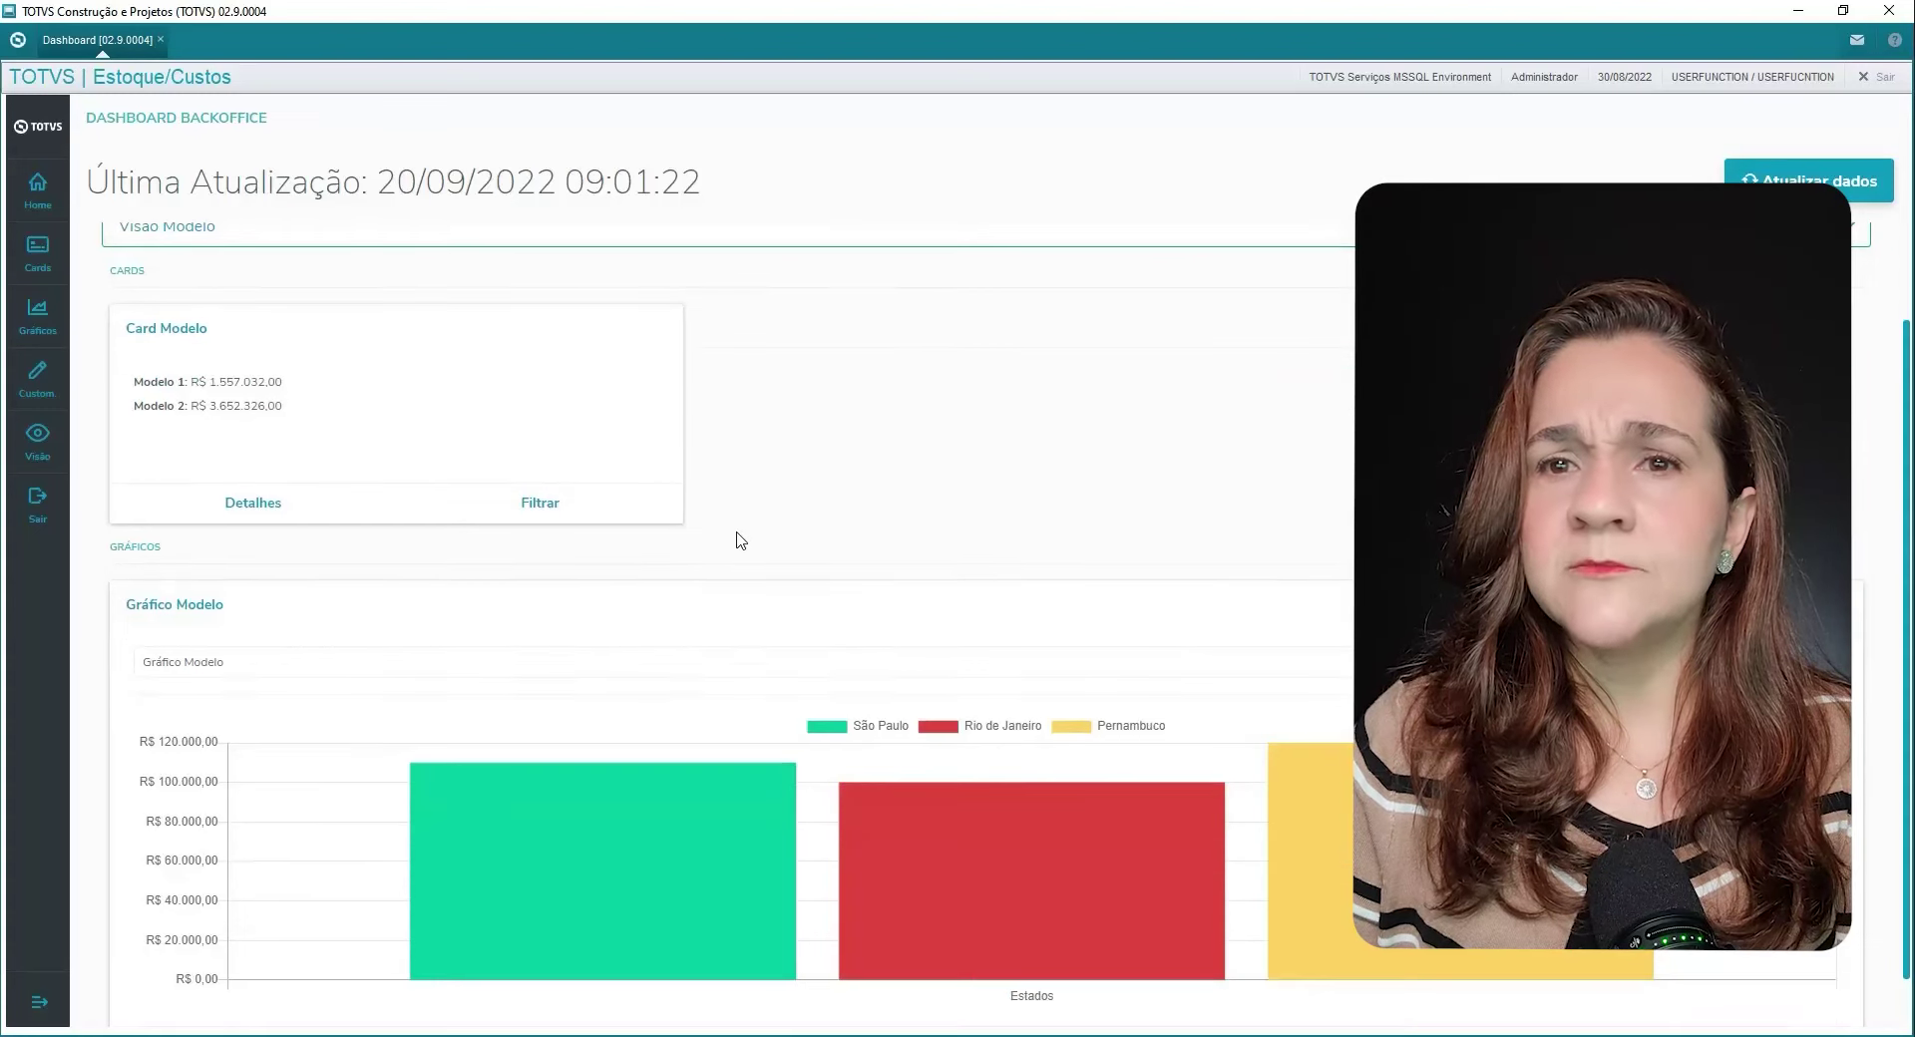
{"action": "scroll", "coordinate": [740, 540], "scroll_direction": "down", "scroll_amount": 1}
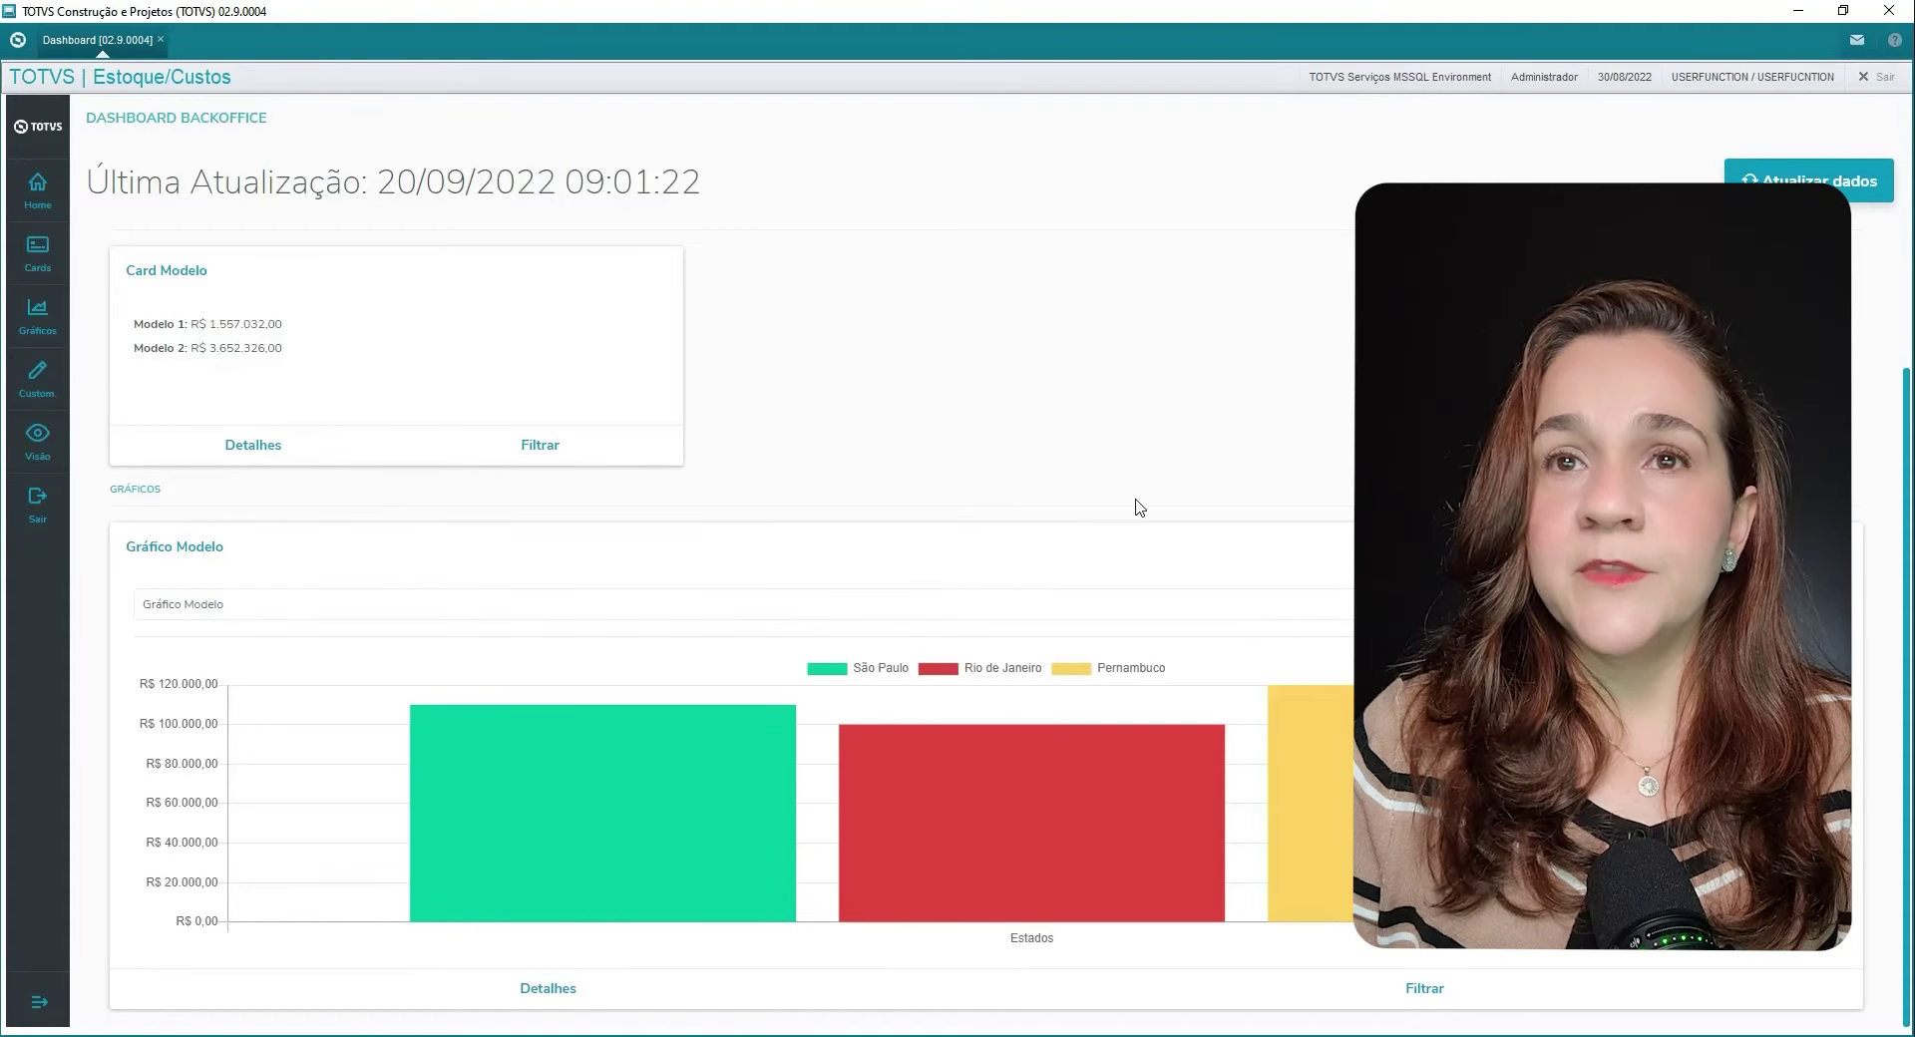
{"action": "scroll", "coordinate": [1138, 508], "scroll_direction": "up", "scroll_amount": 1}
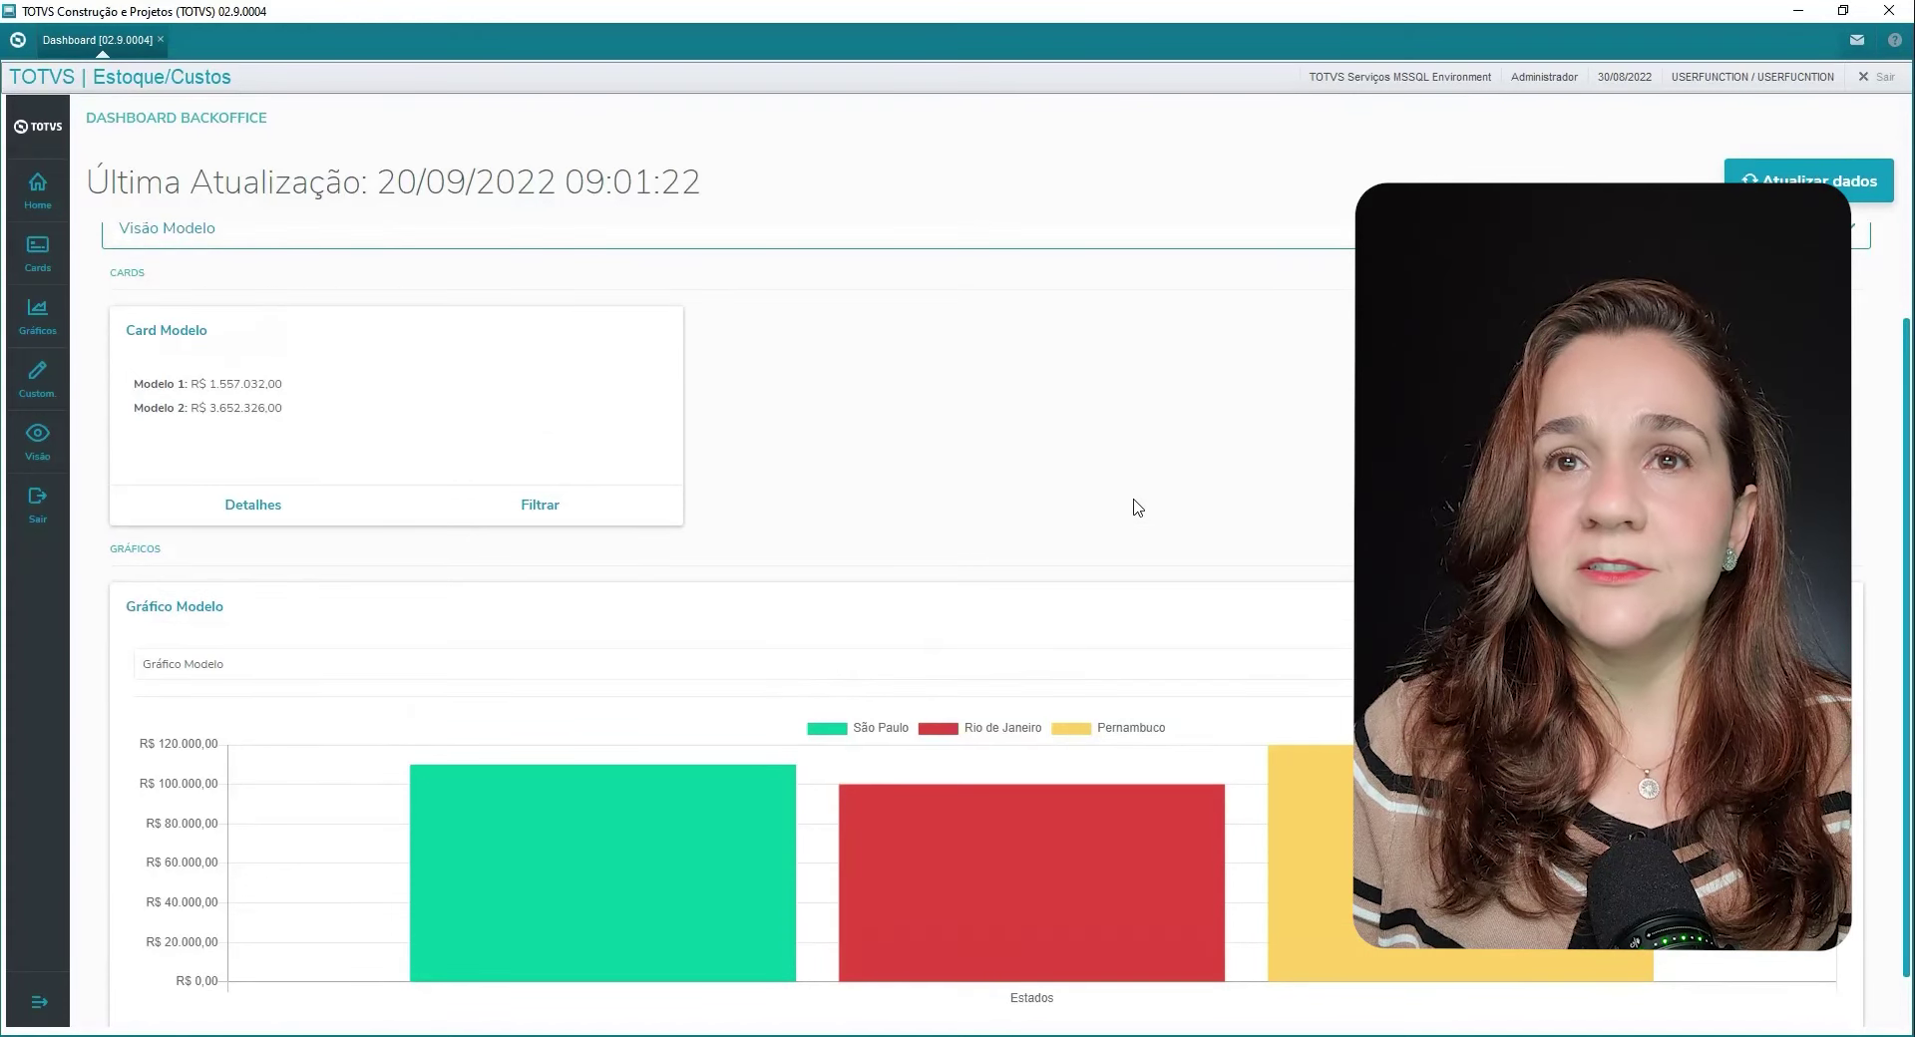
{"action": "scroll", "coordinate": [1137, 508], "scroll_direction": "up", "scroll_amount": 2}
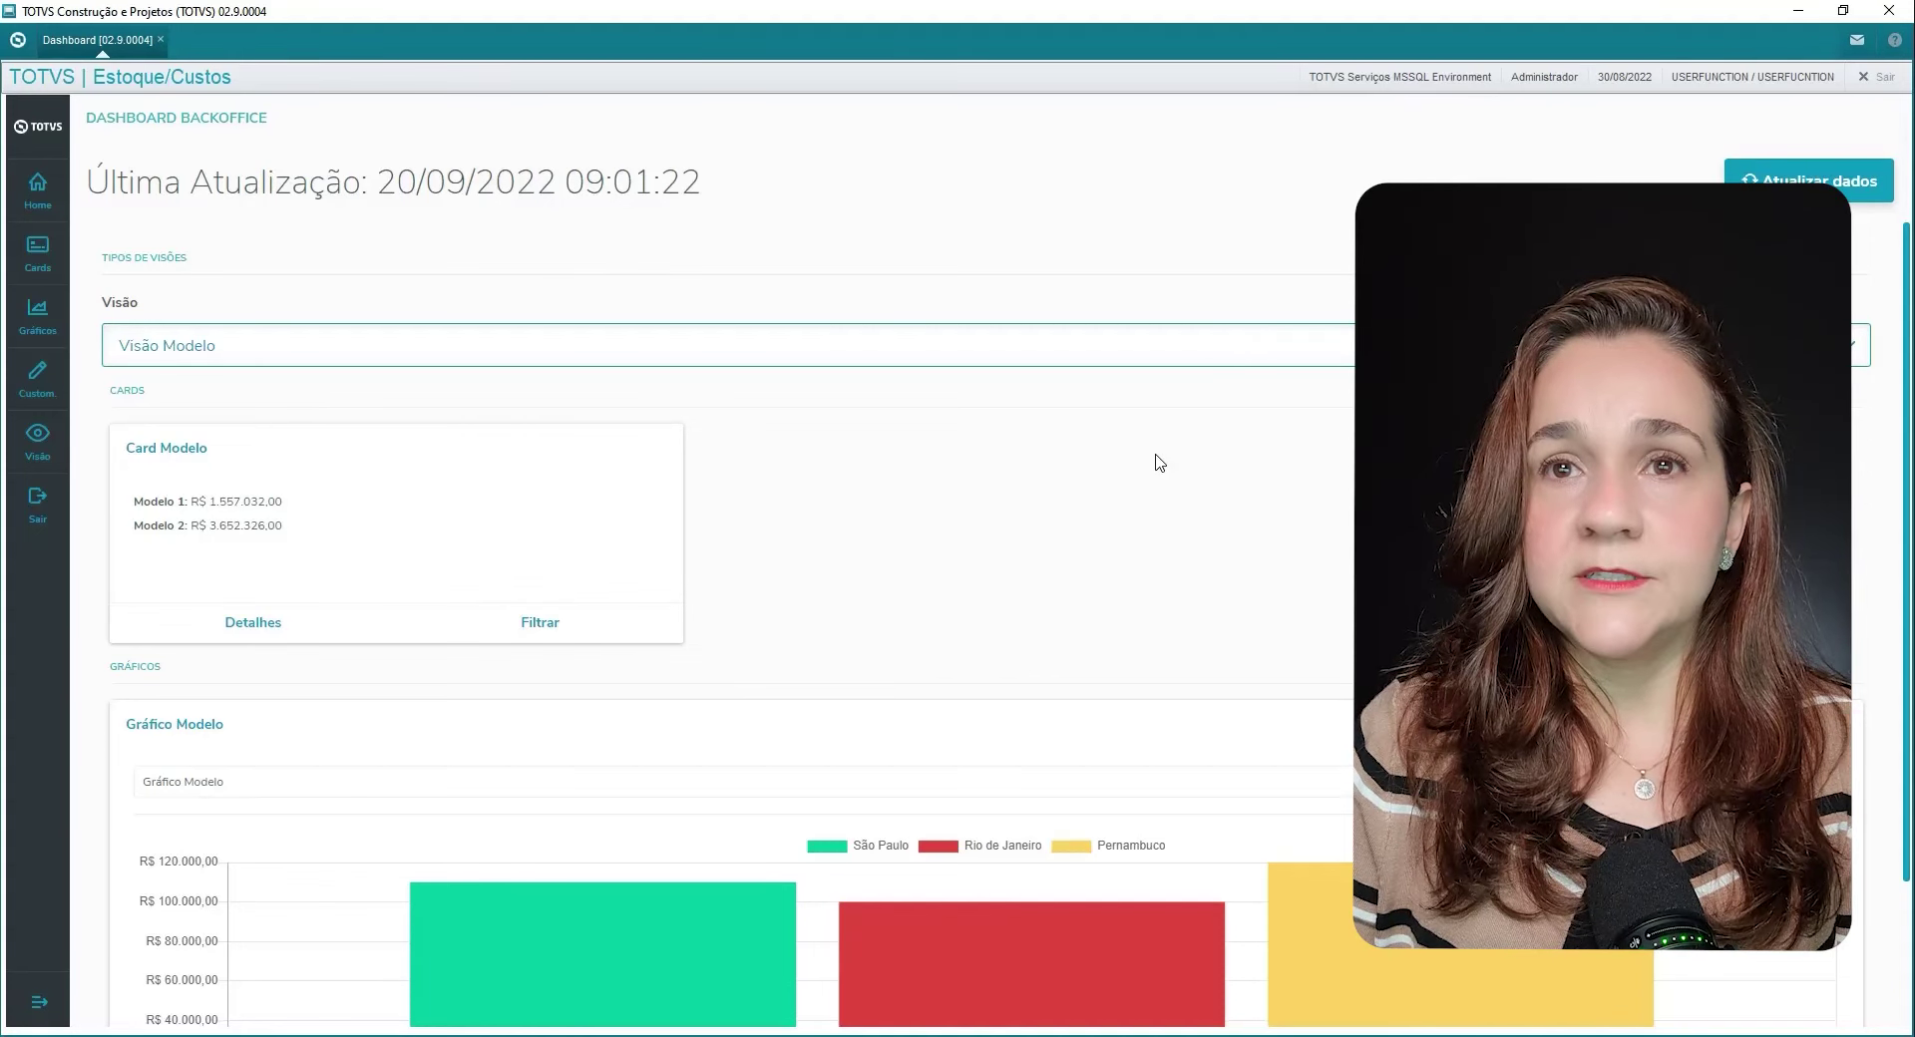
Step: Start a new card in the card maintenance with the type "Quantidade e Valor em Estoque"
{"action": "left_click", "coordinate": [50, 270]}
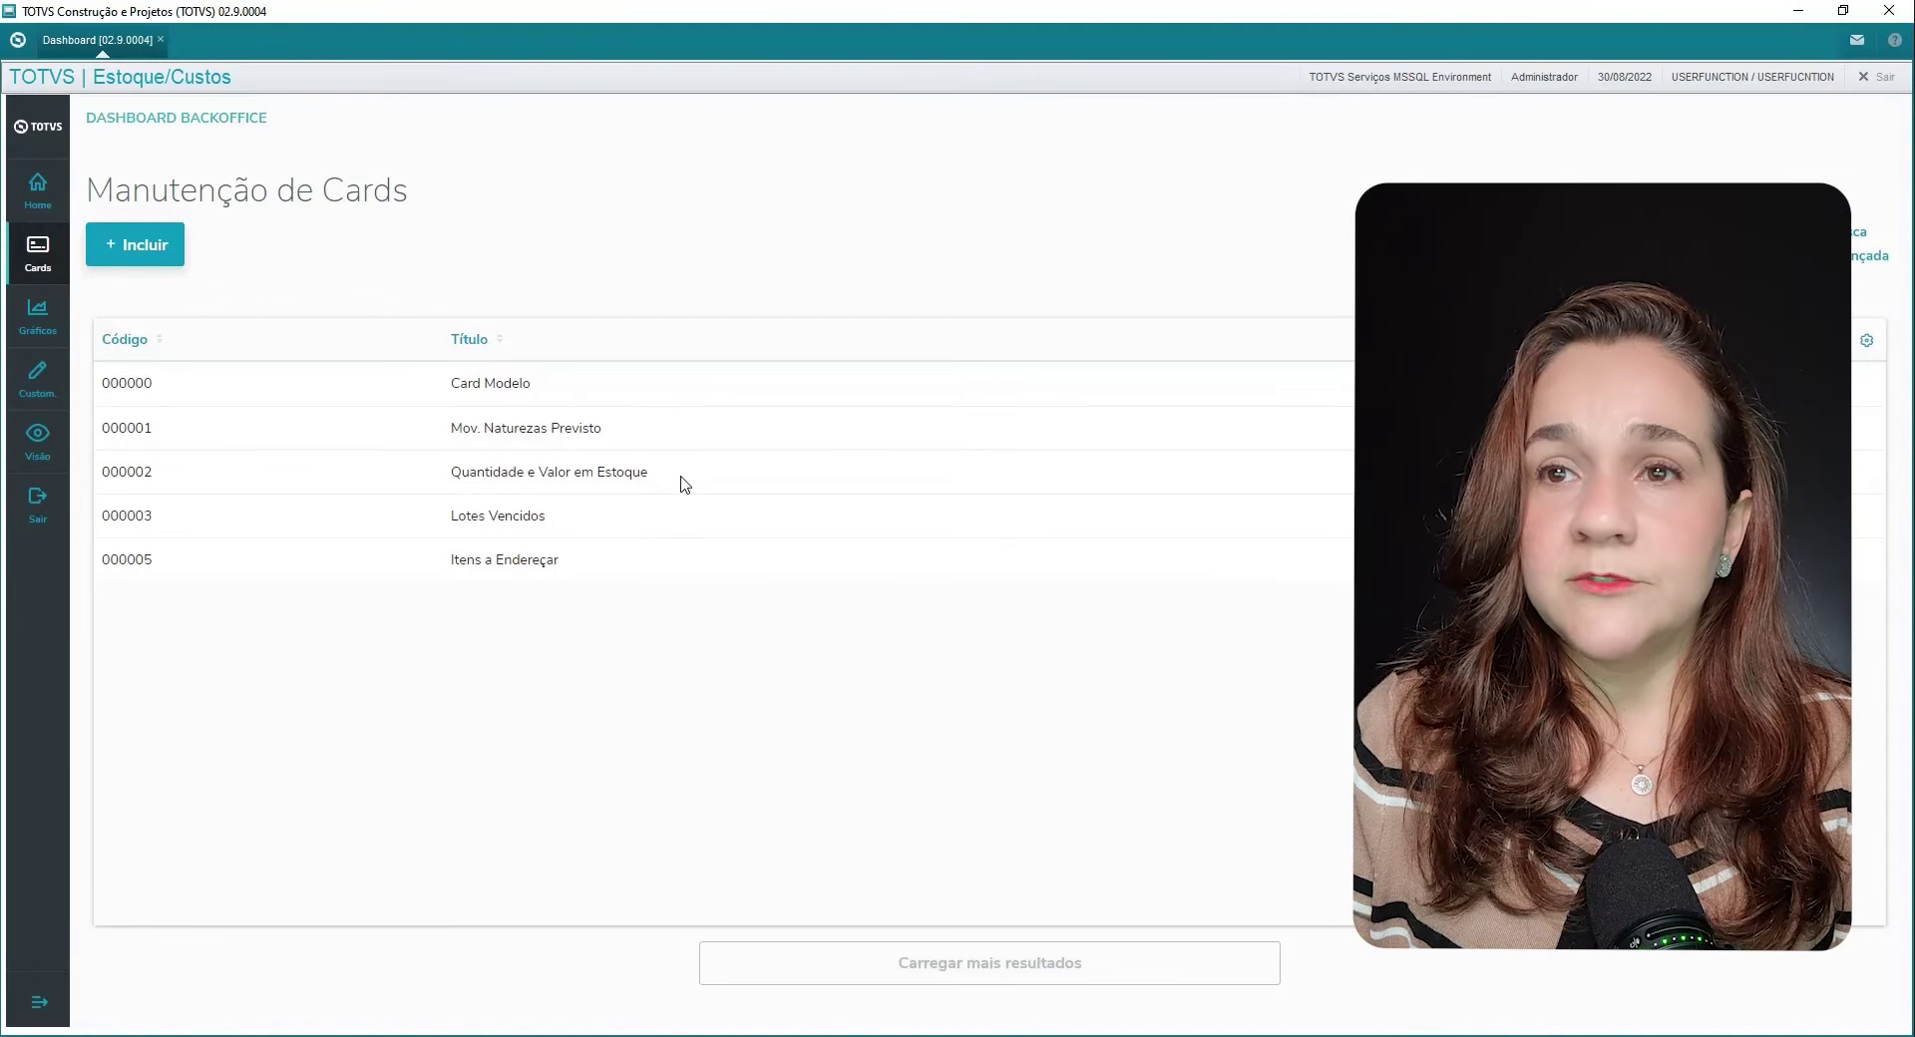
{"action": "left_click", "coordinate": [161, 265]}
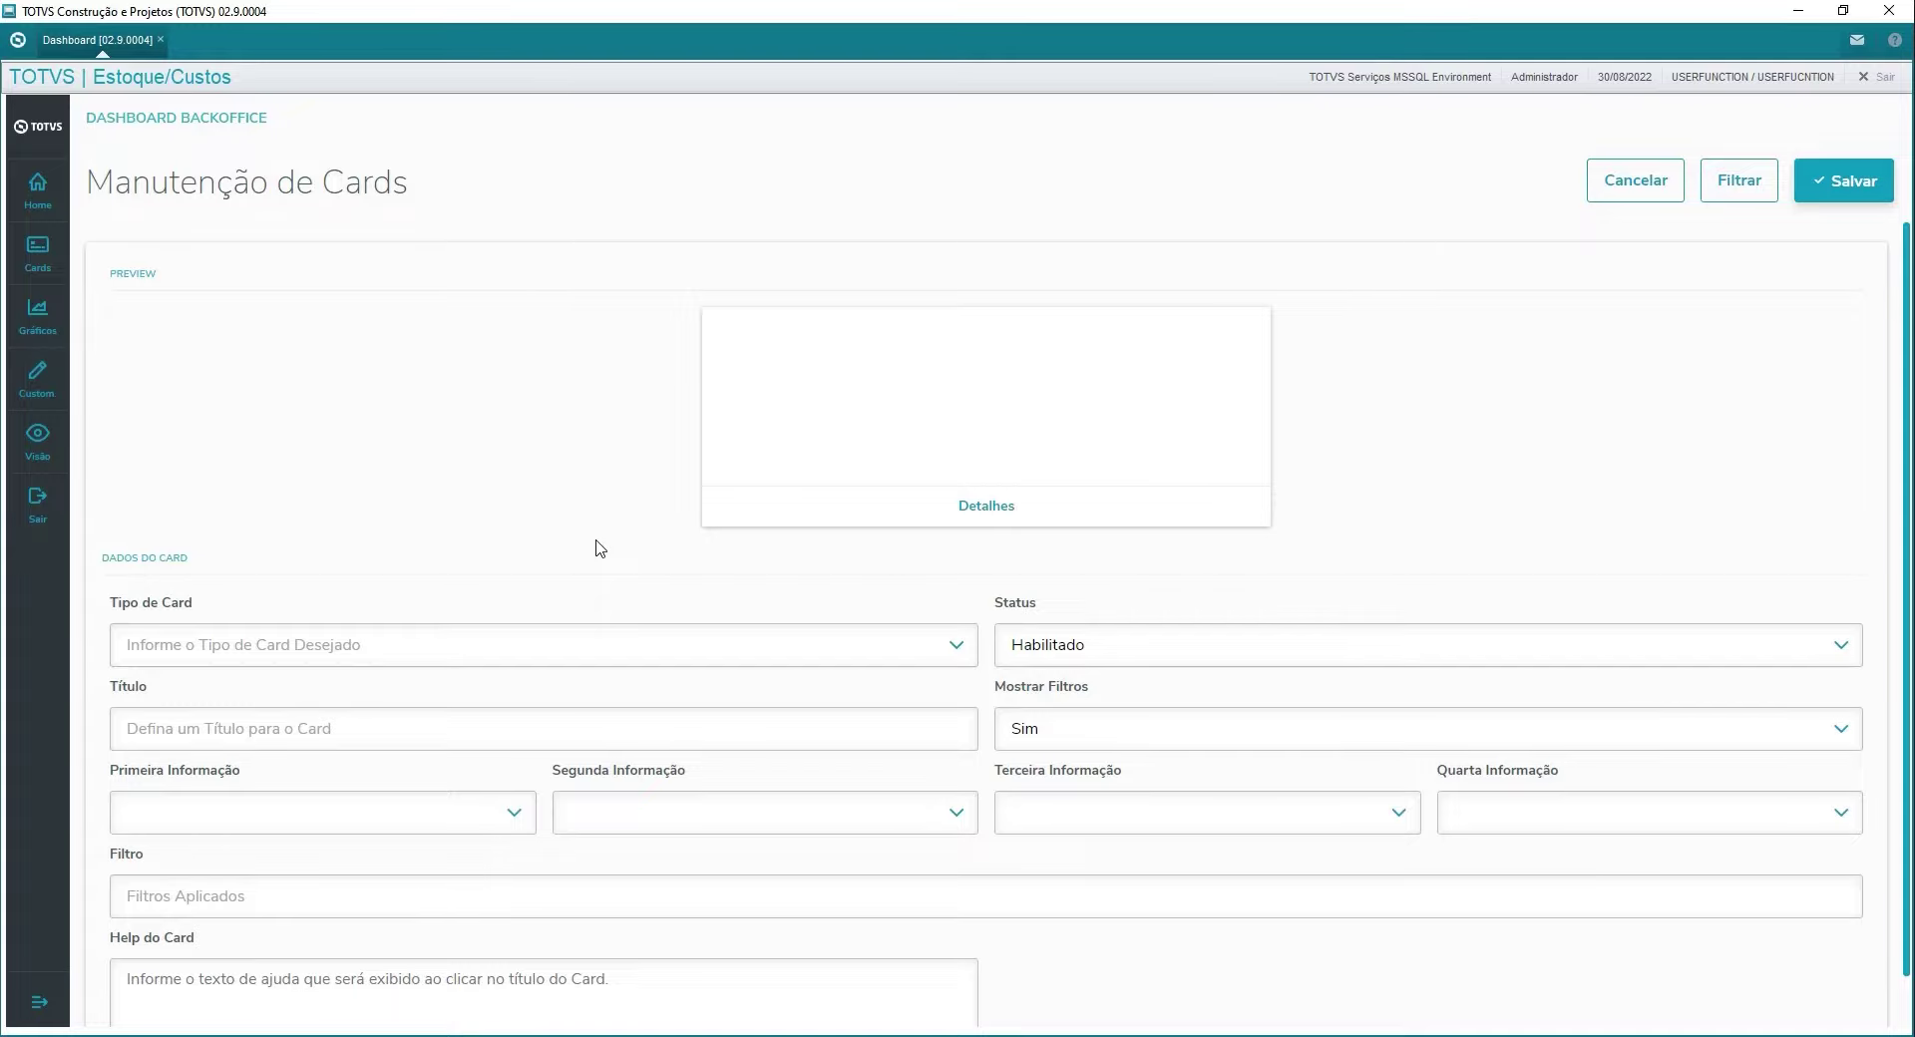
{"action": "left_click", "coordinate": [960, 654]}
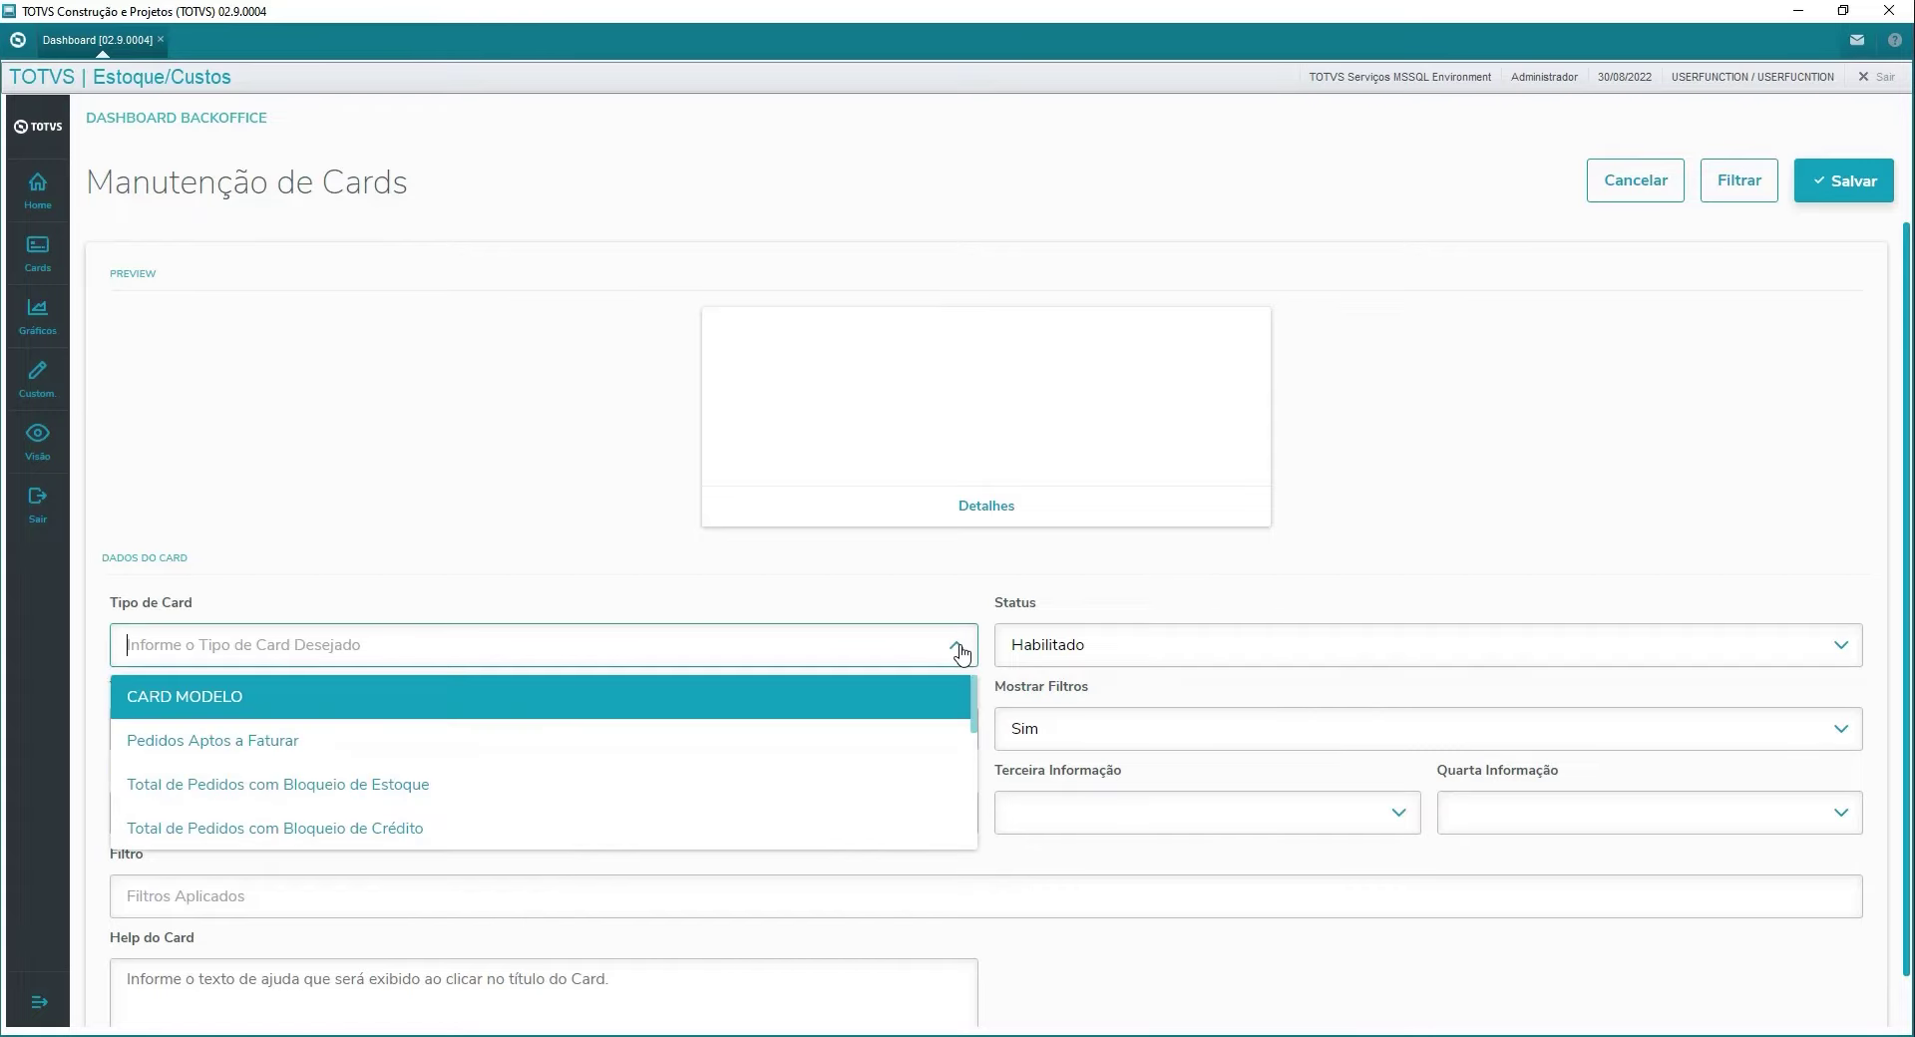
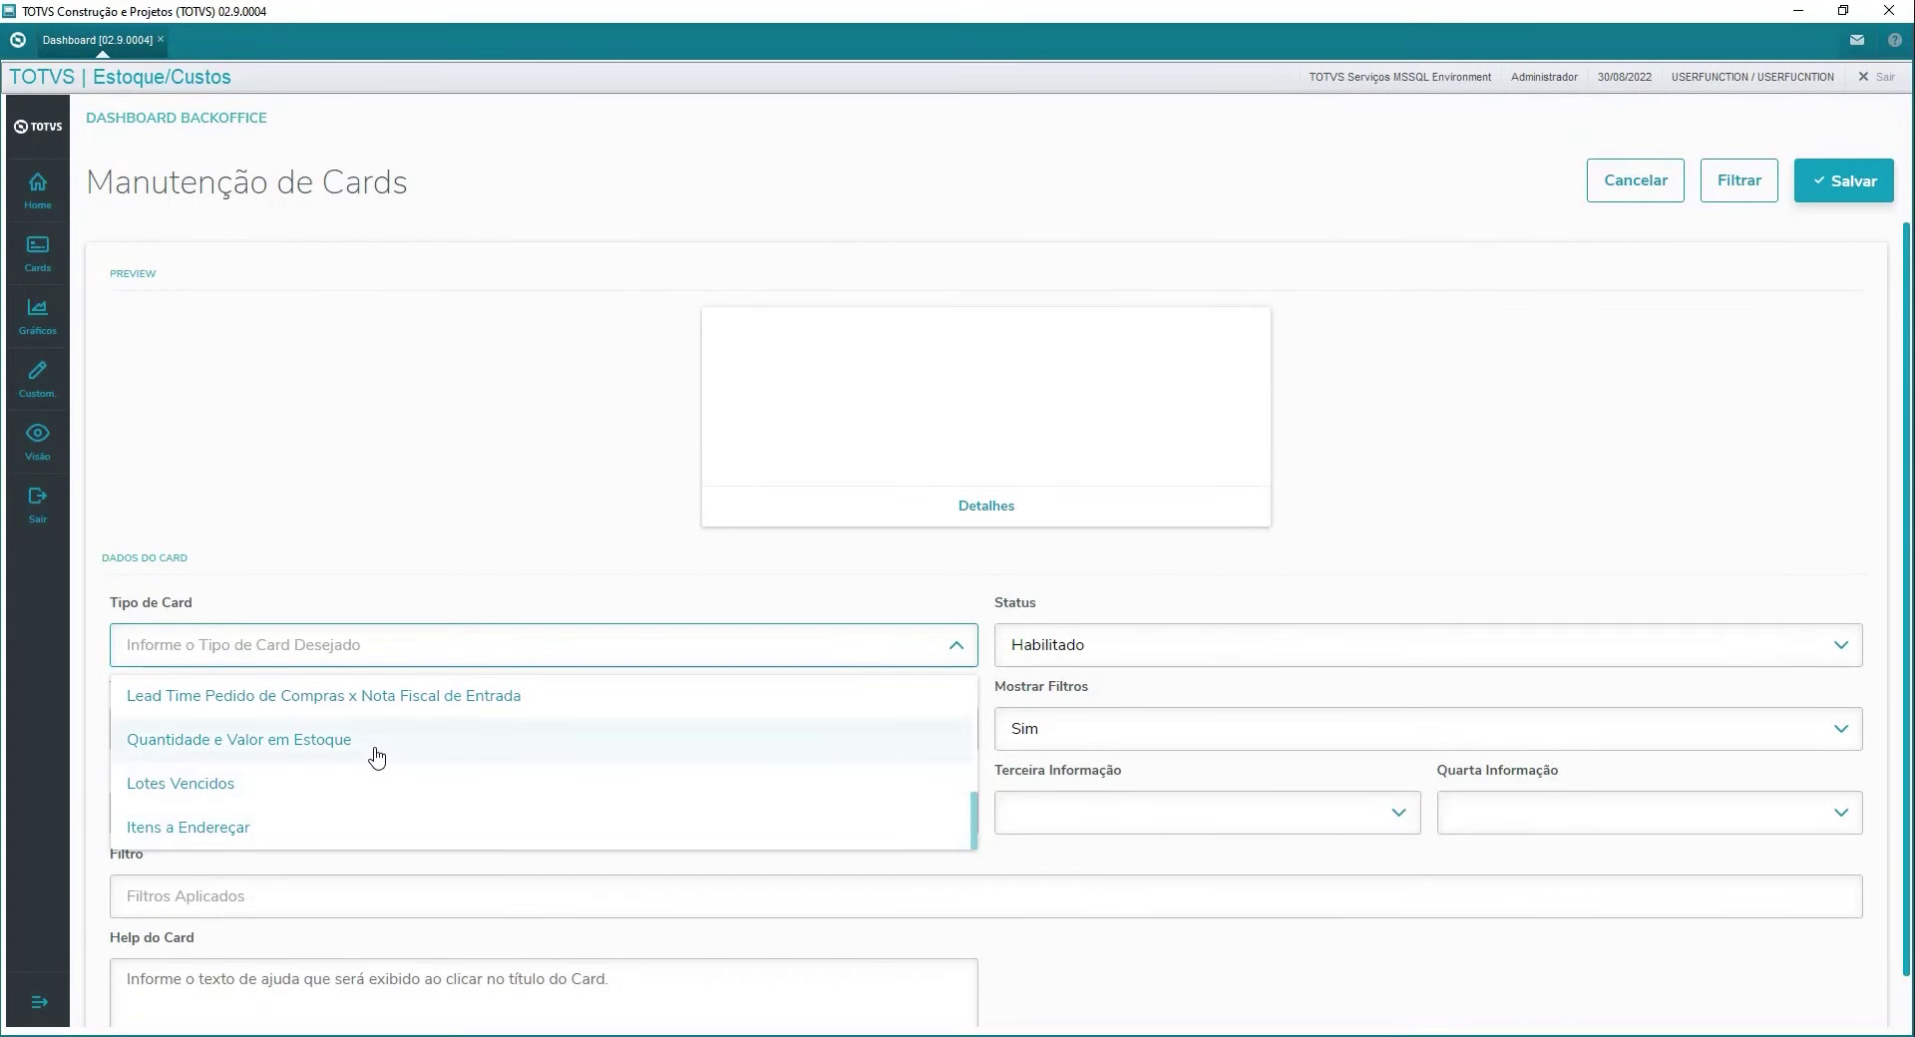
{"action": "left_click", "coordinate": [377, 758]}
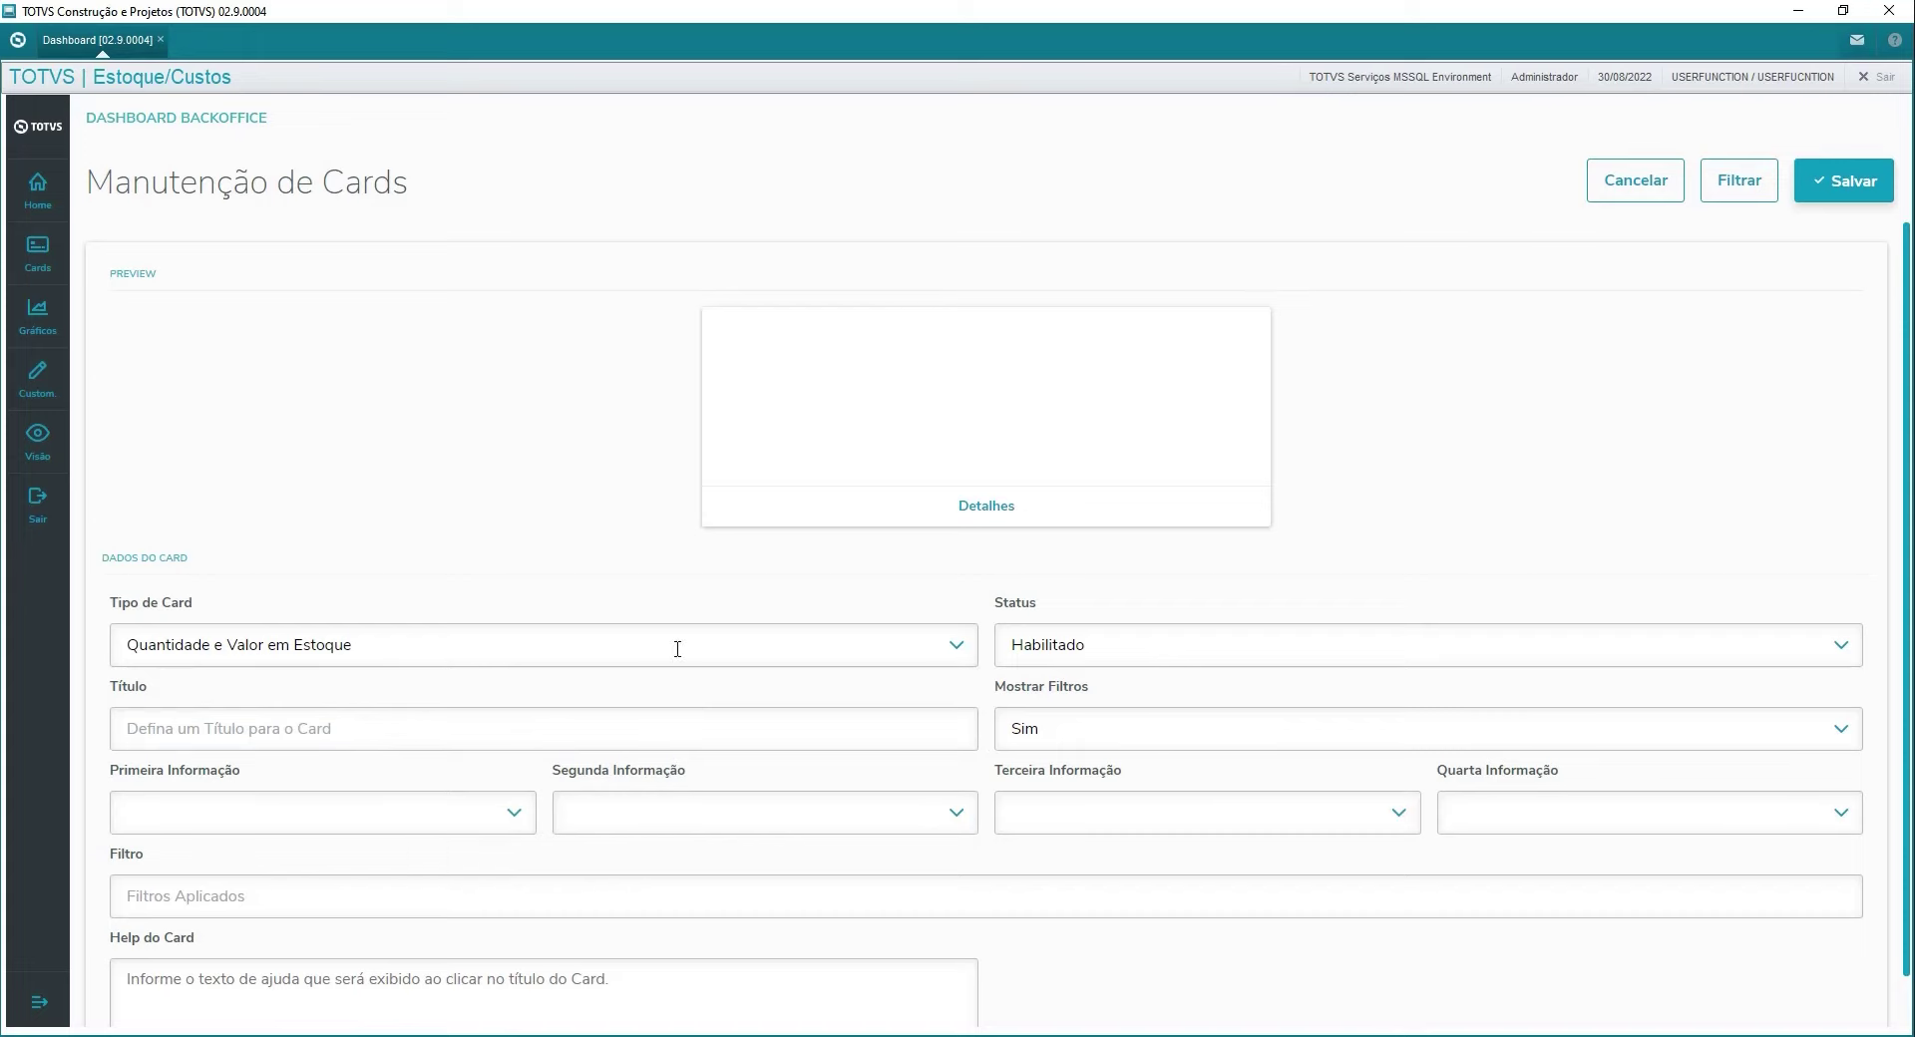
{"action": "left_click", "coordinate": [313, 727]}
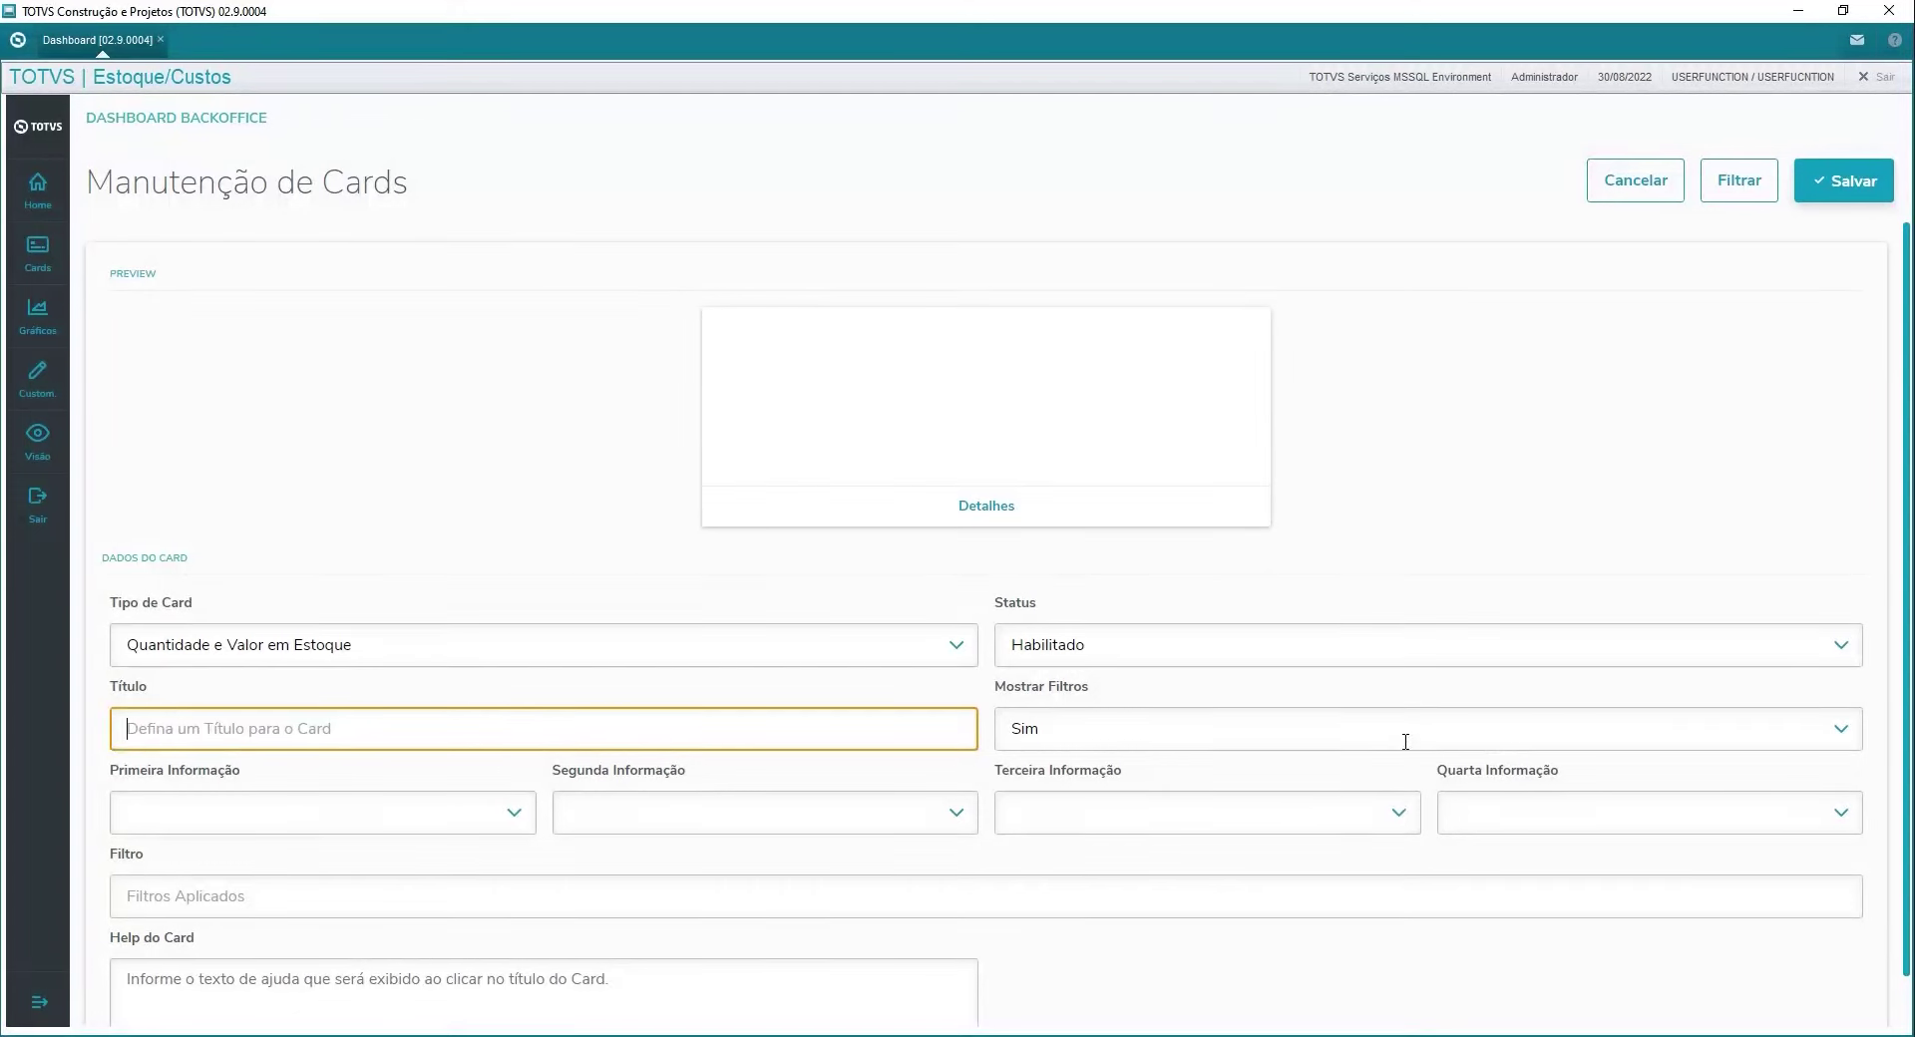
Step: Set the card's first information to "Quantidade de Produtos" and its second information to "Valor Total"
{"action": "left_click", "coordinate": [514, 815]}
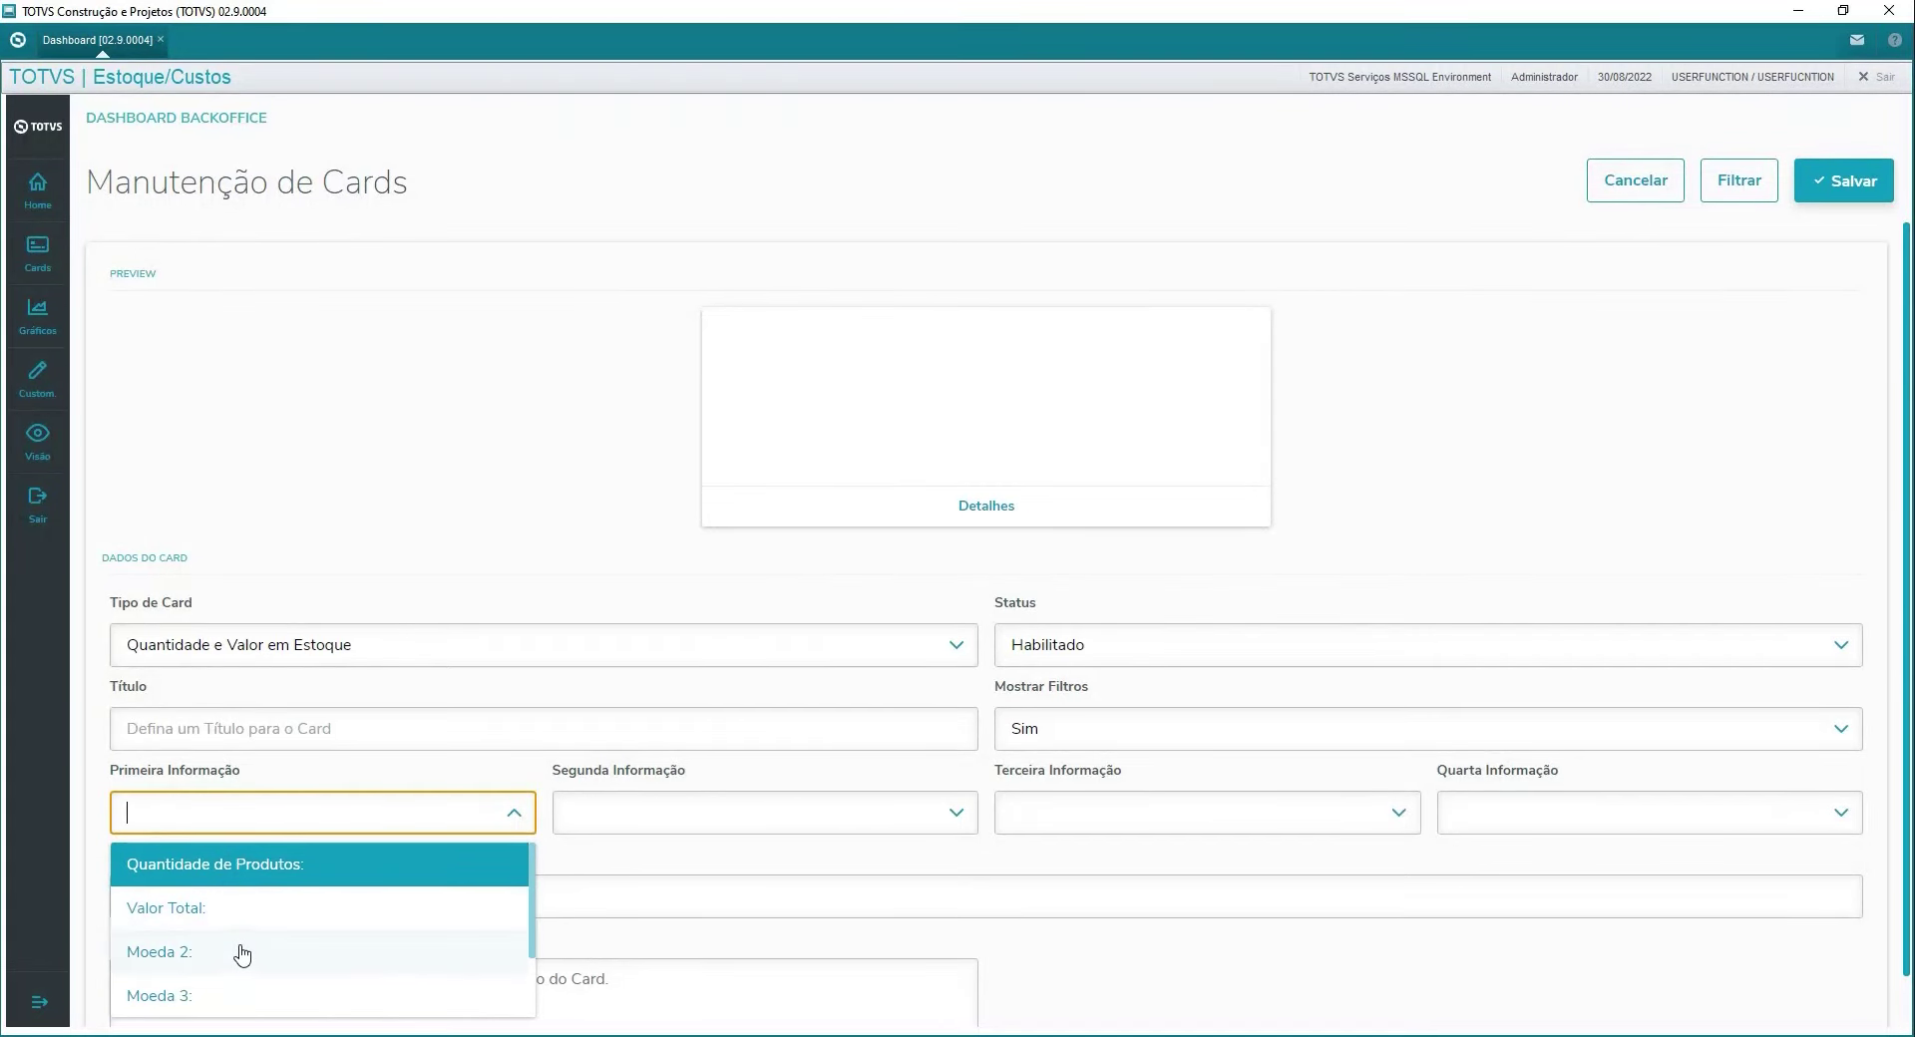
{"action": "scroll", "coordinate": [238, 952], "scroll_direction": "down", "scroll_amount": 2}
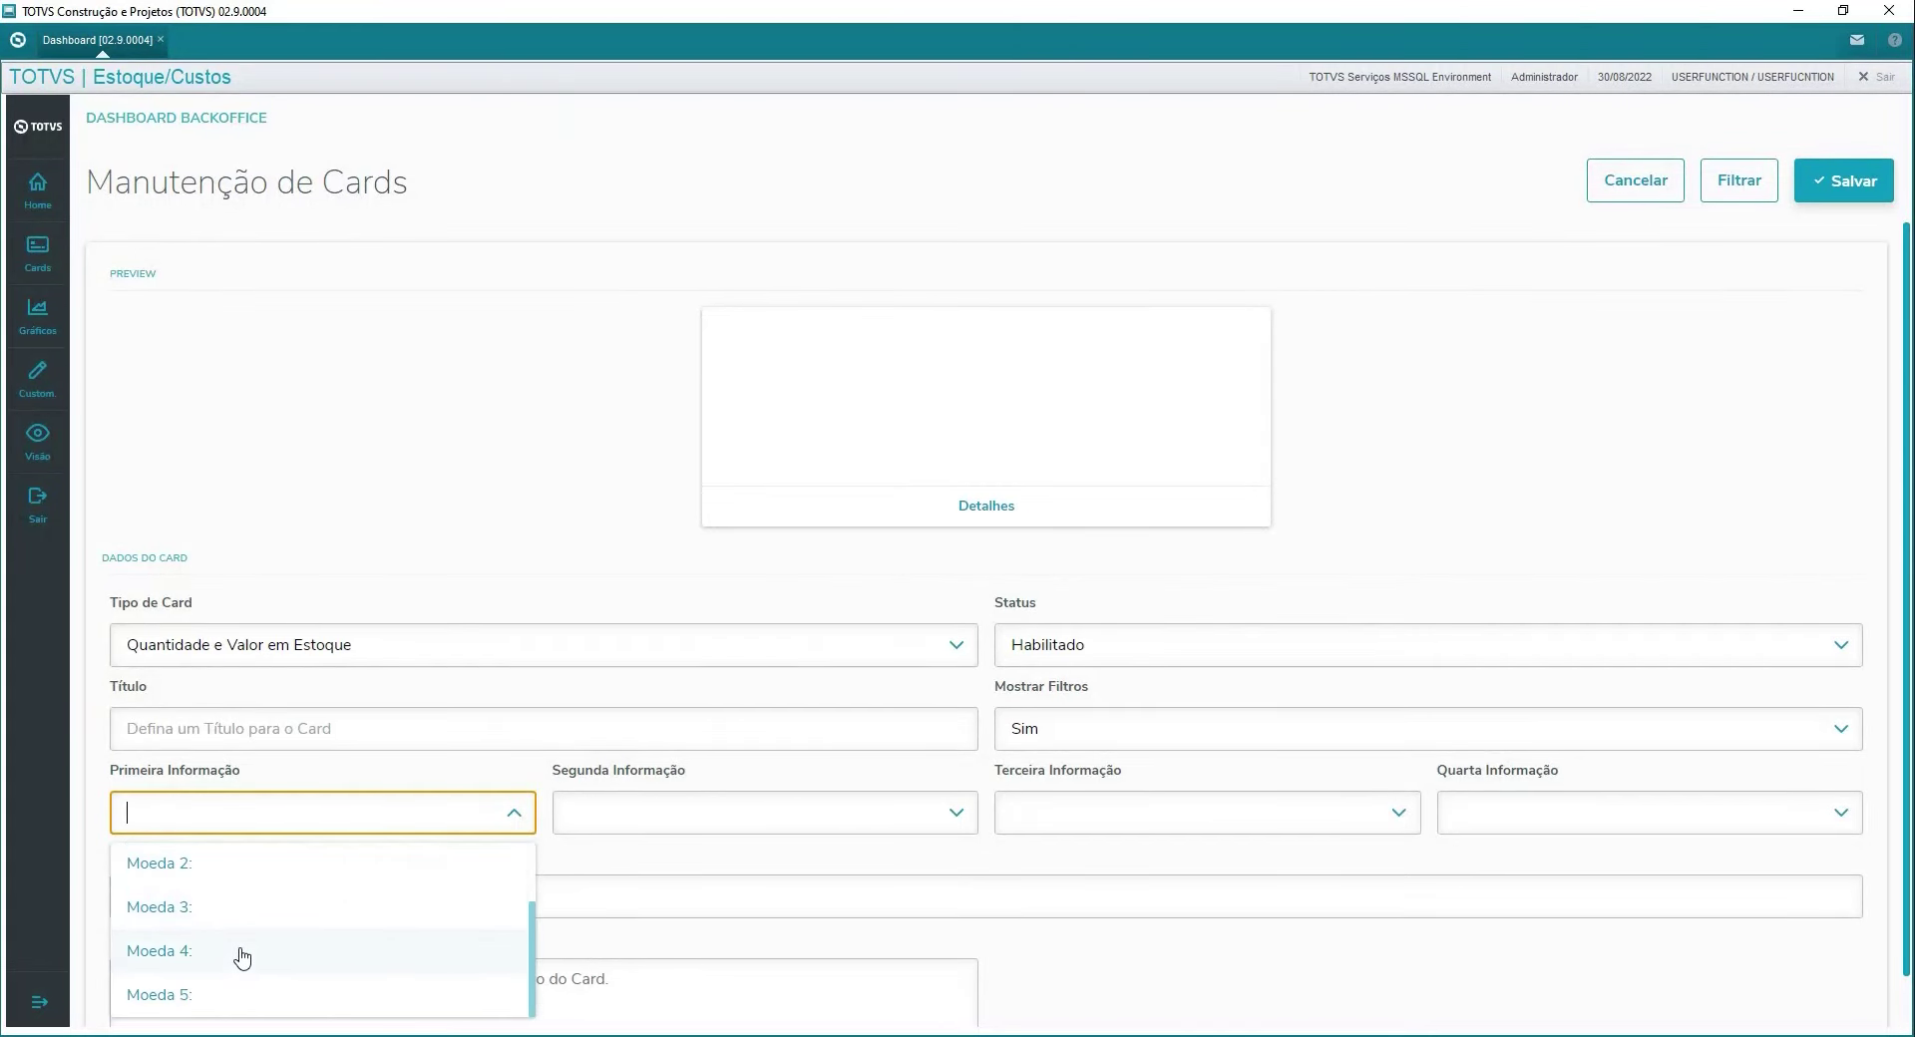
{"action": "scroll", "coordinate": [242, 956], "scroll_direction": "up", "scroll_amount": 2}
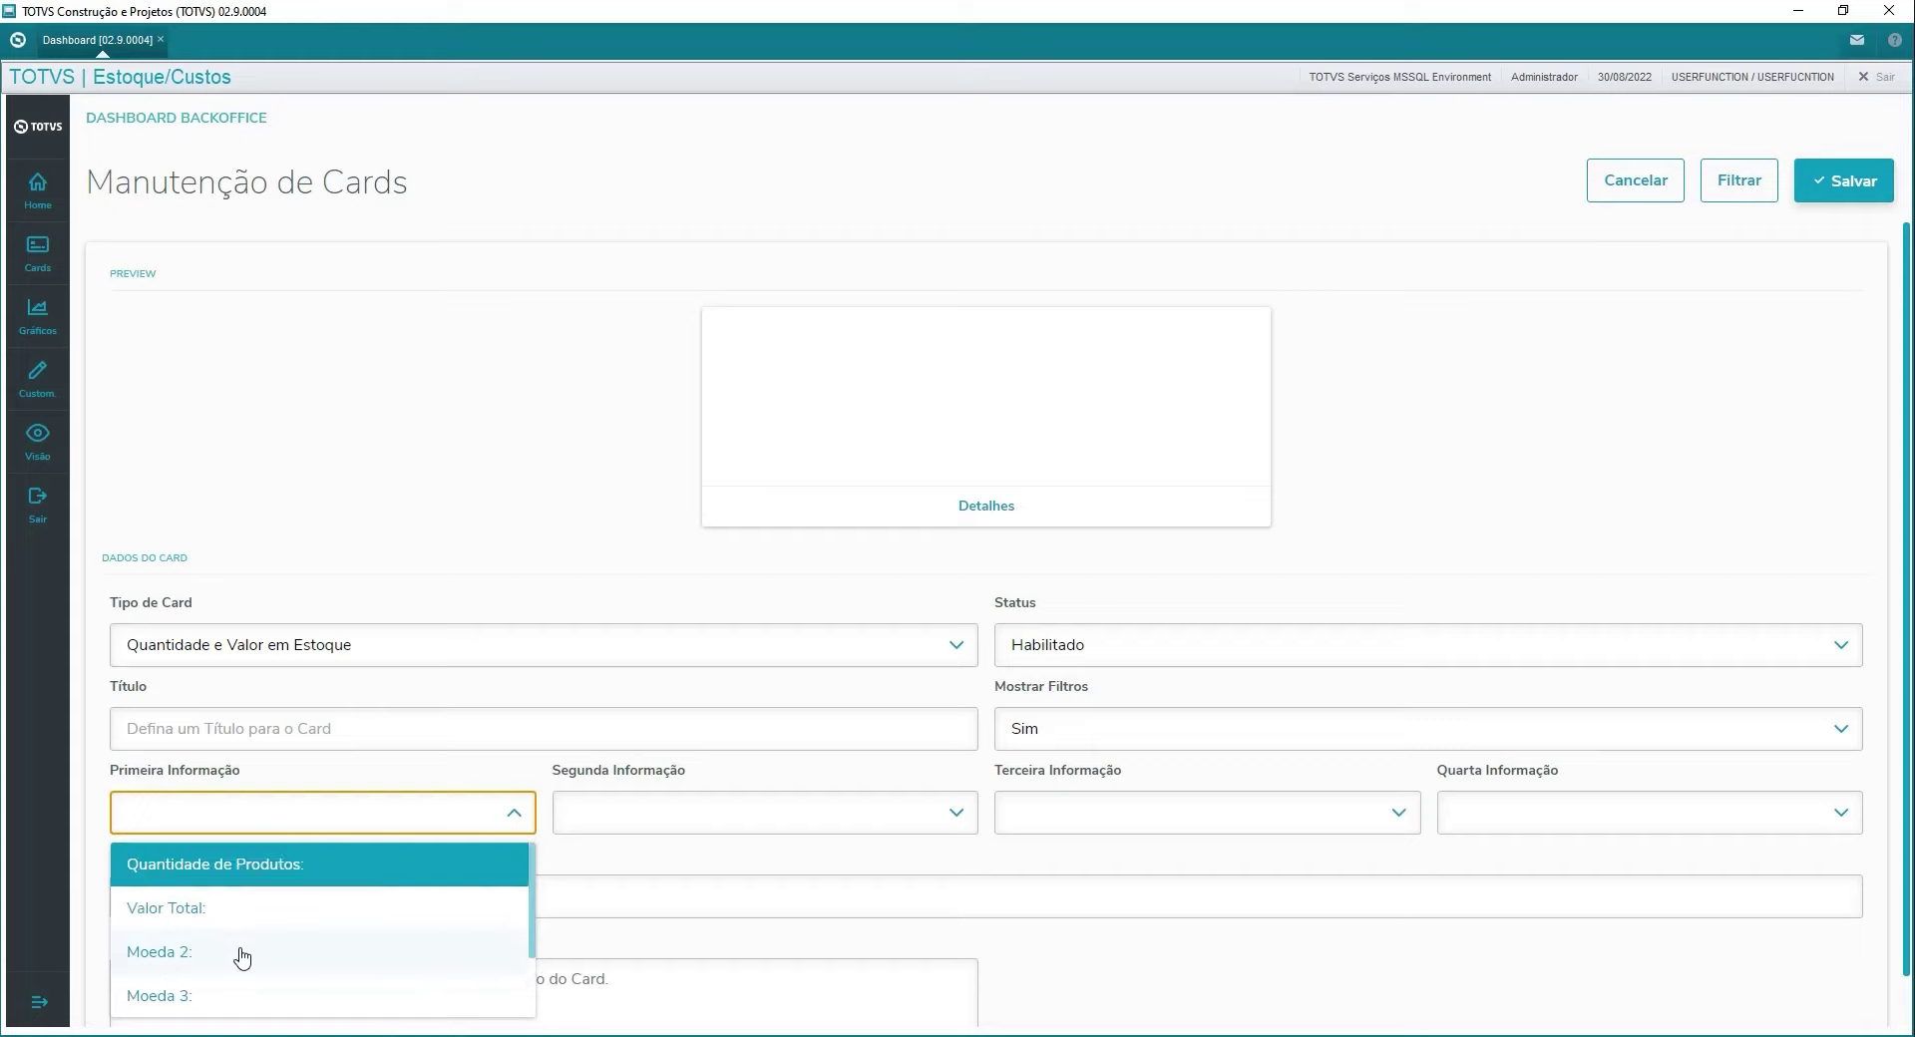
{"action": "left_click", "coordinate": [331, 881]}
{"action": "left_click", "coordinate": [960, 820]}
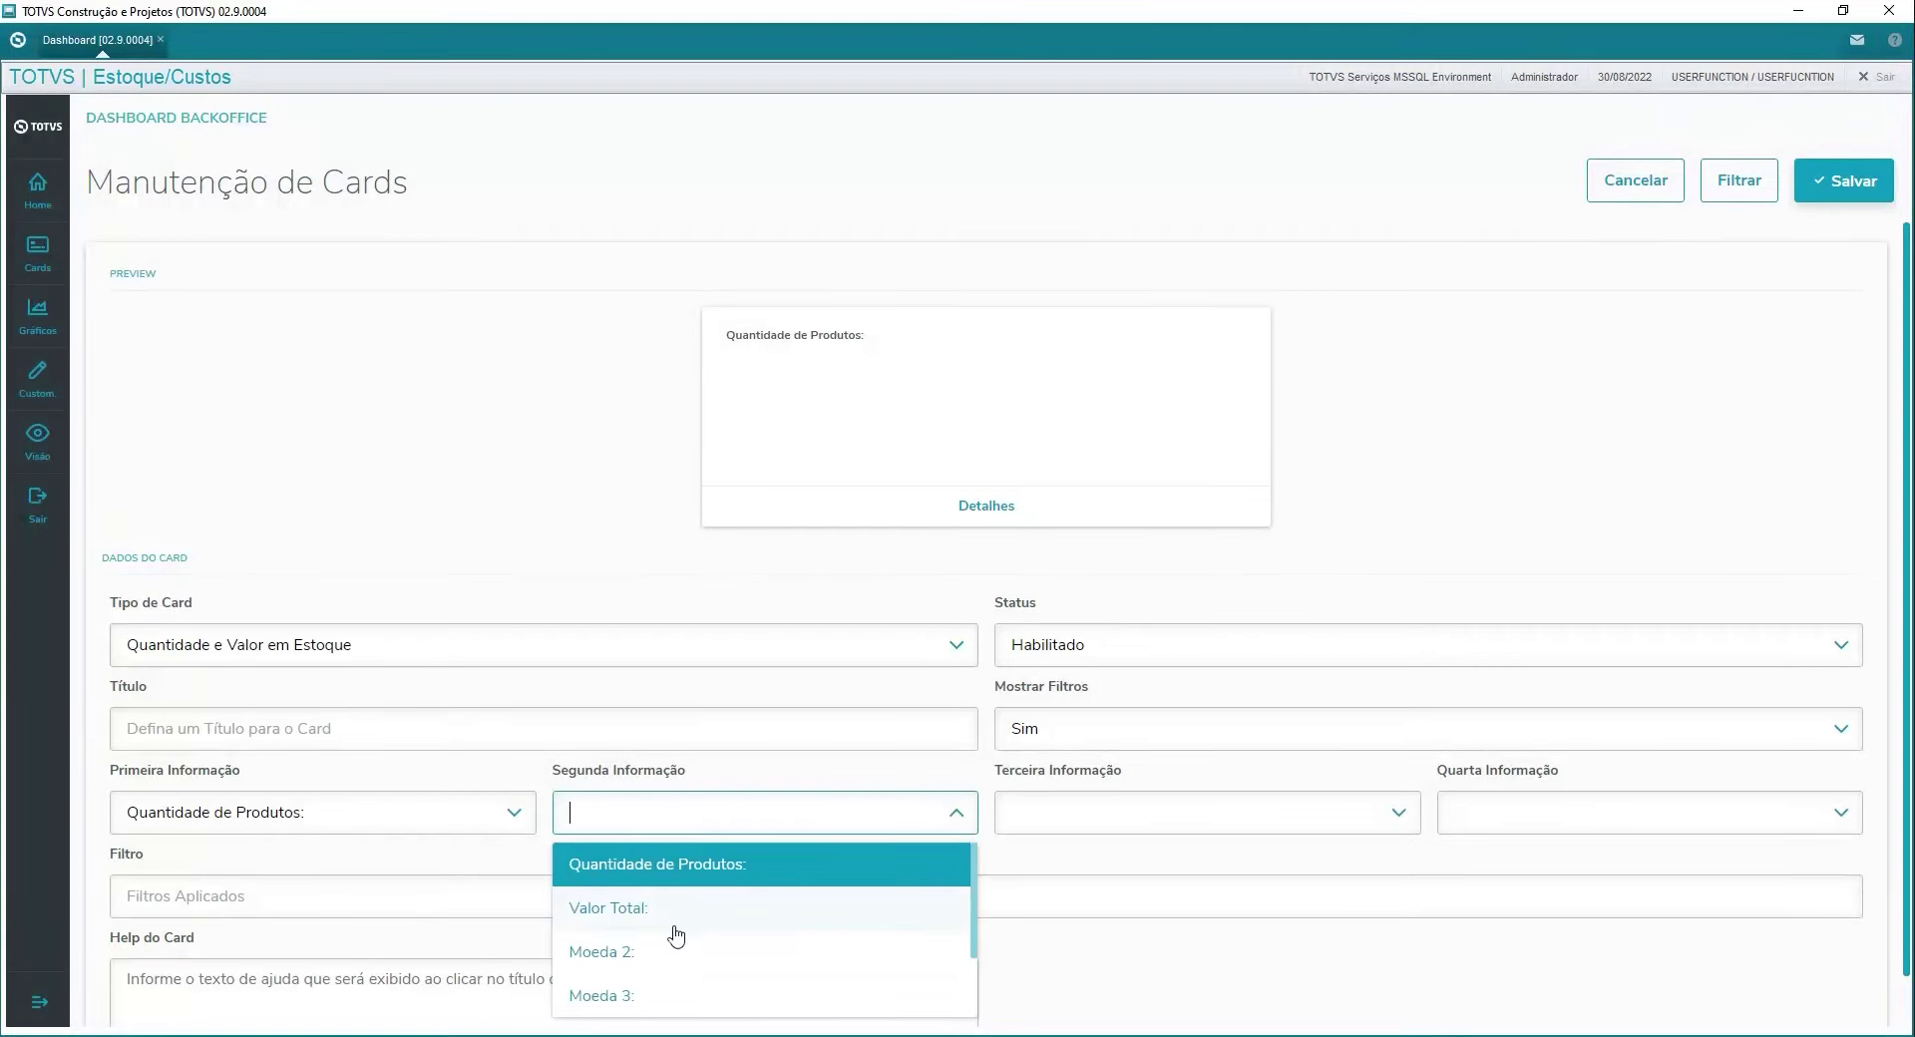
{"action": "left_click", "coordinate": [654, 923]}
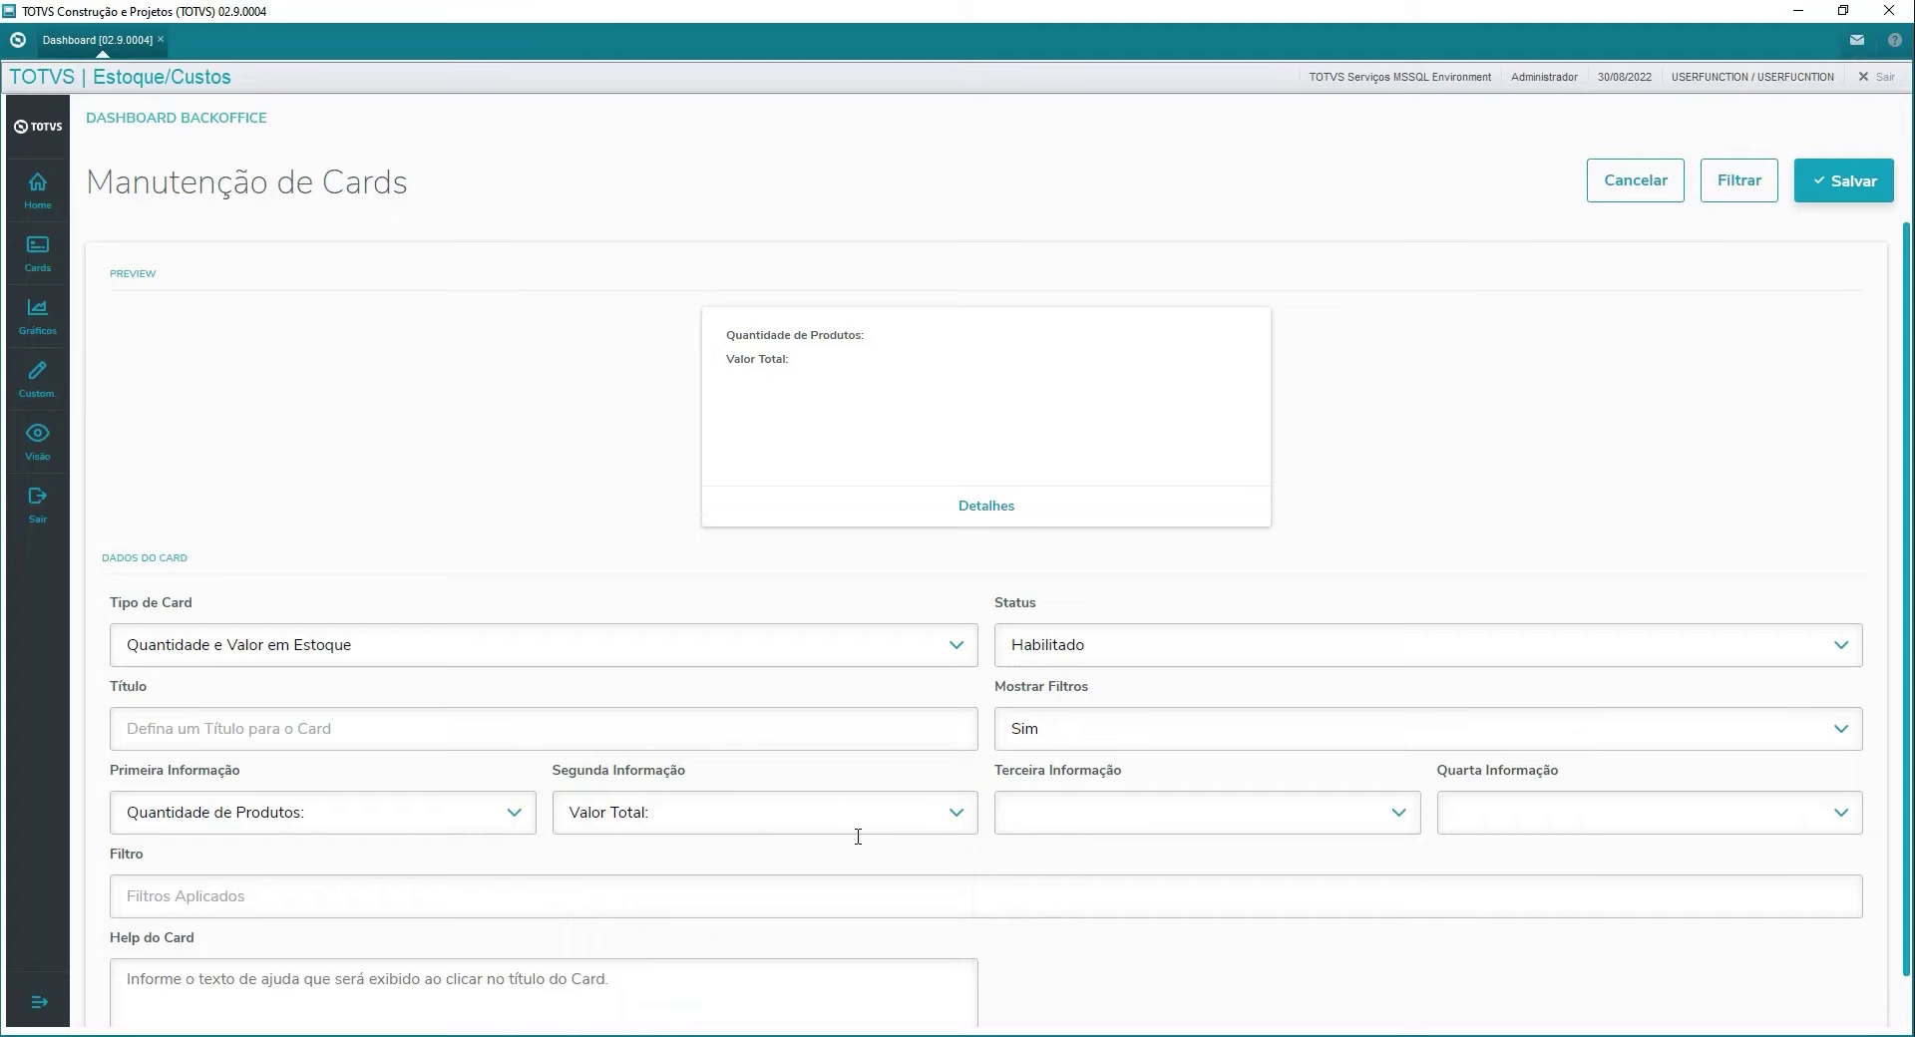
Step: Review which fields can be used to build a filter for the card, and close the filter builder without adding any
{"action": "left_click", "coordinate": [804, 899]}
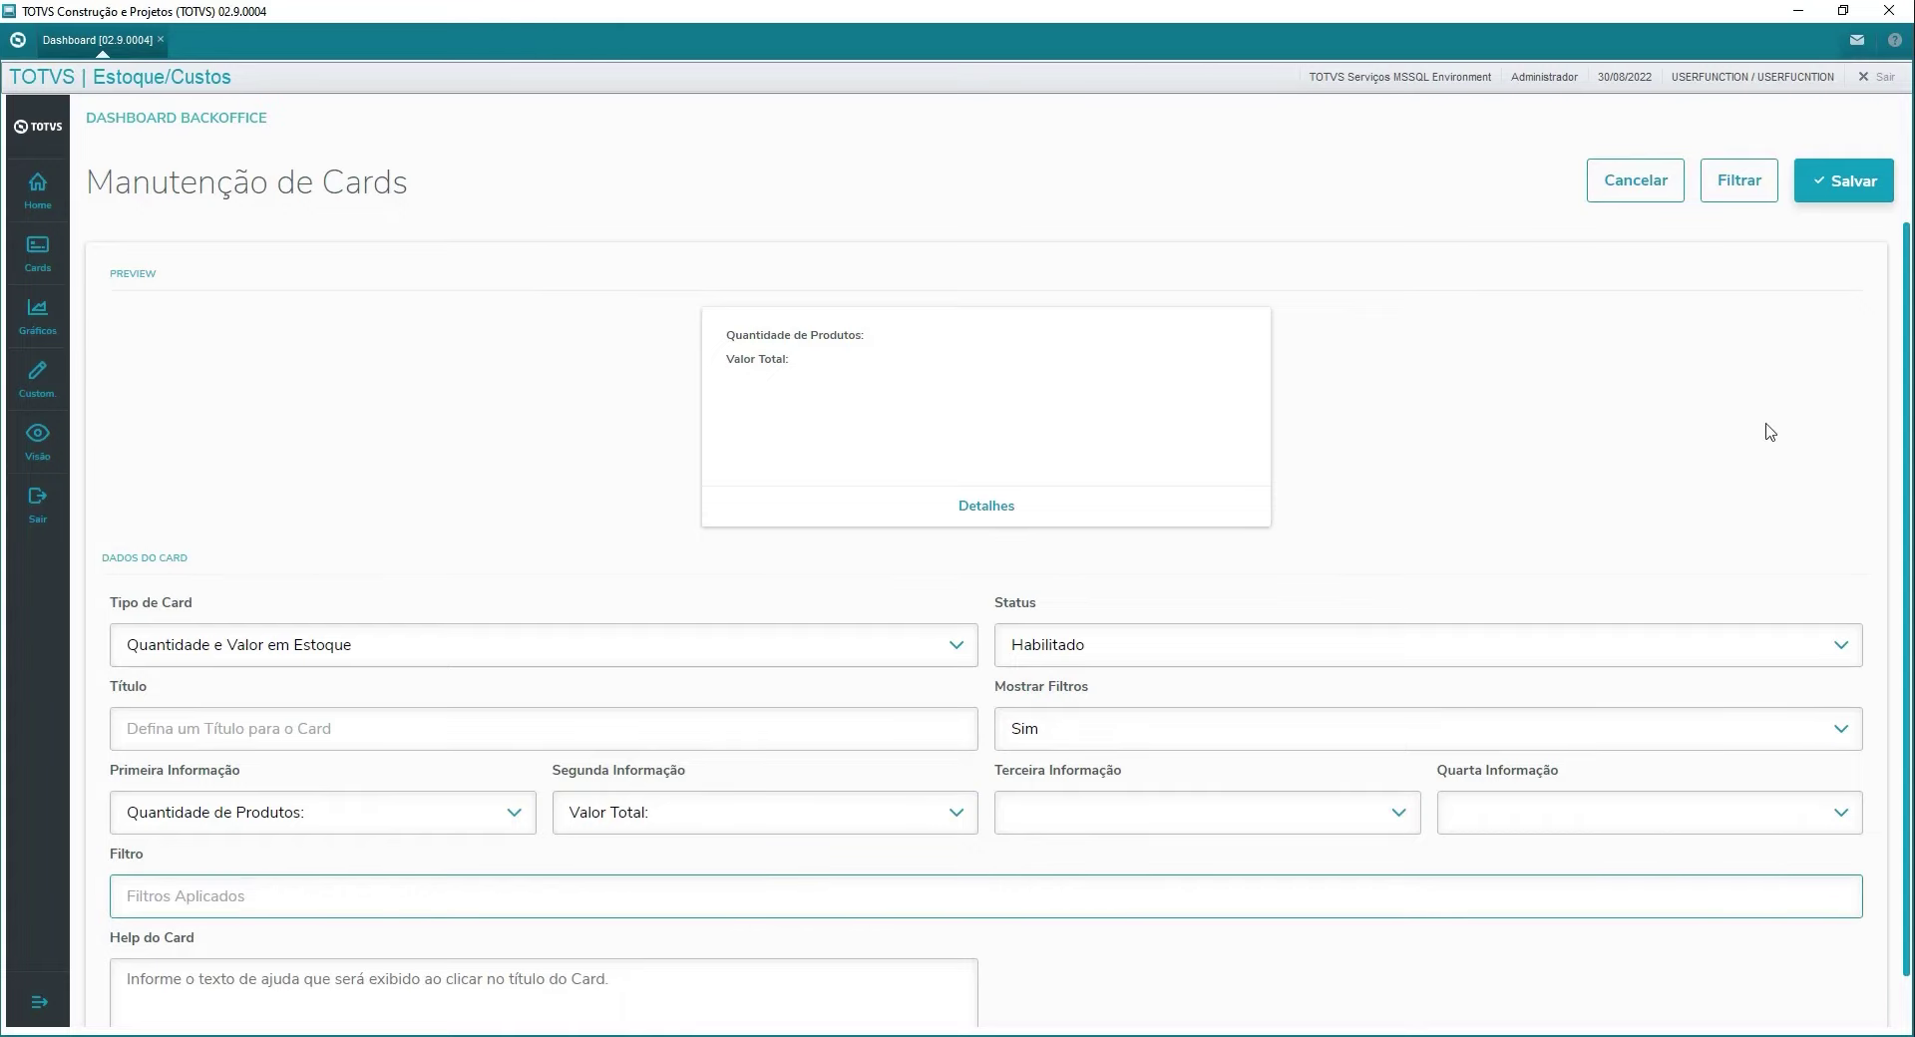
{"action": "left_click", "coordinate": [1736, 190]}
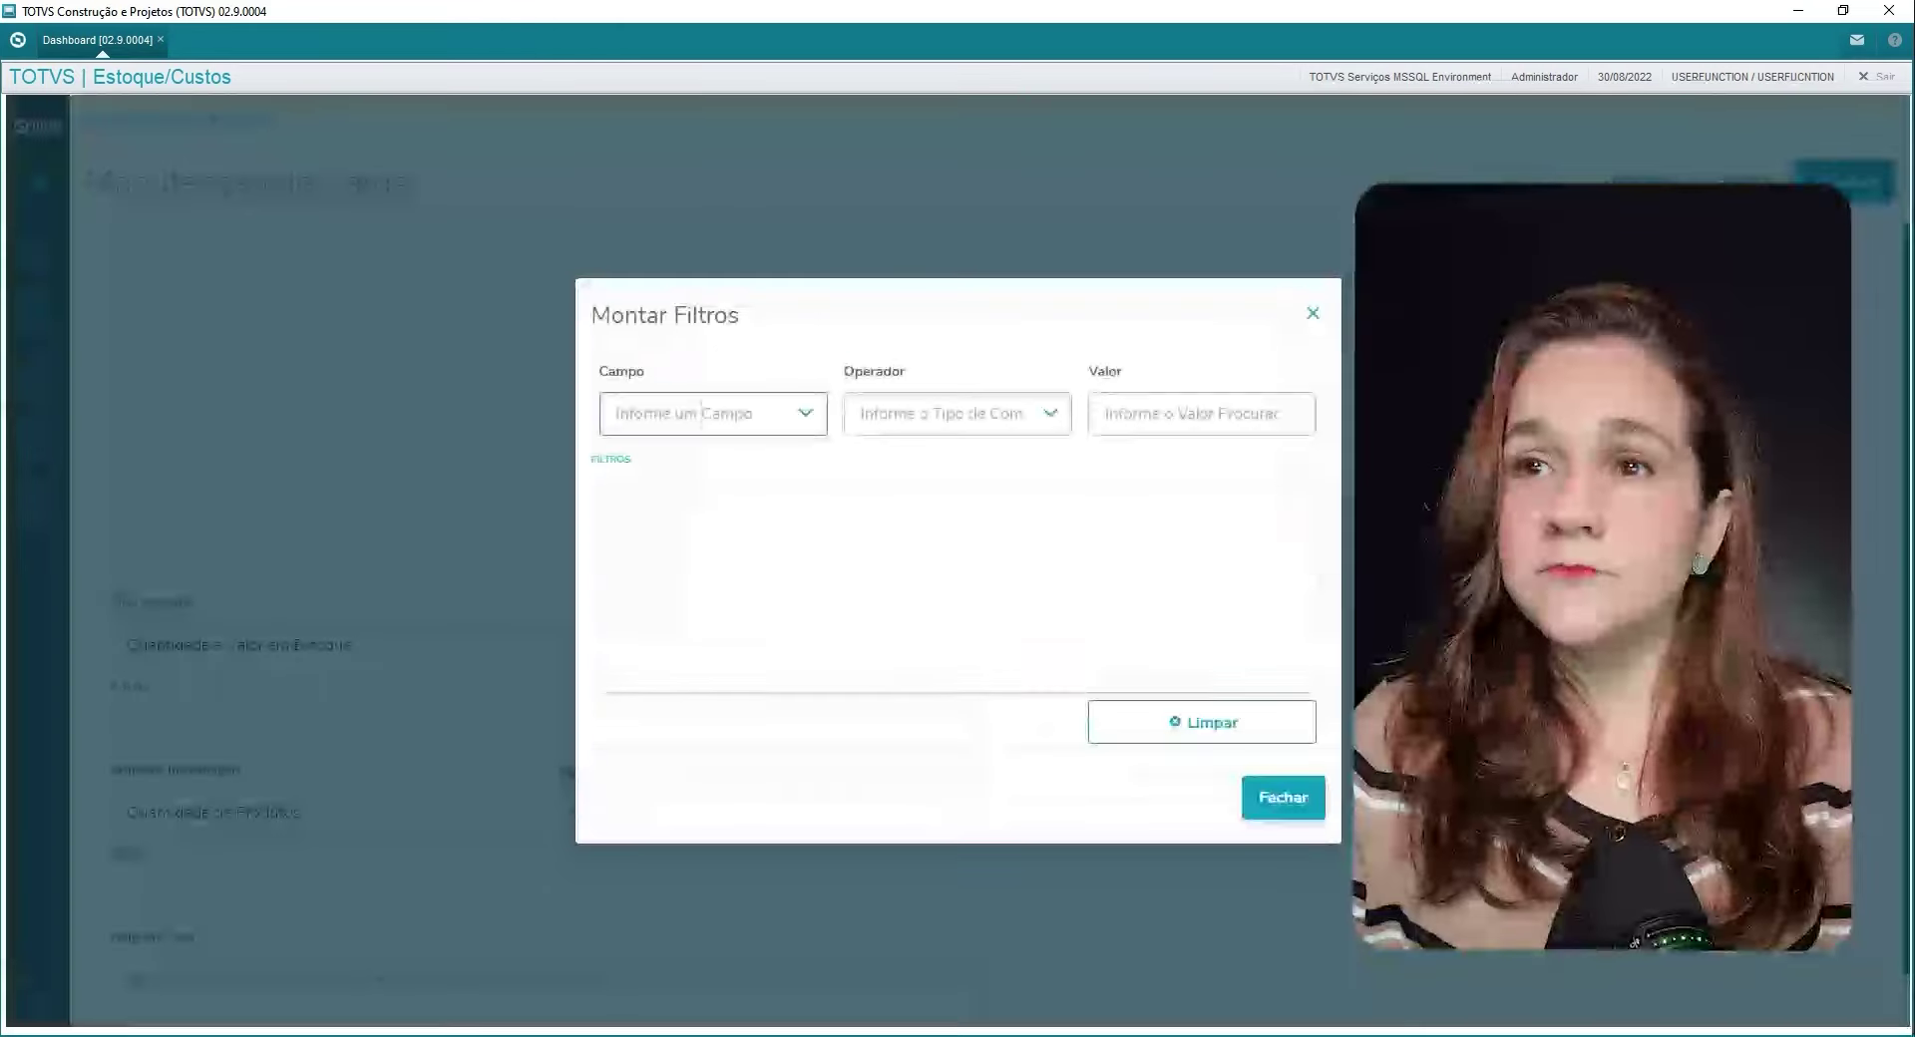
{"action": "left_click", "coordinate": [812, 422]}
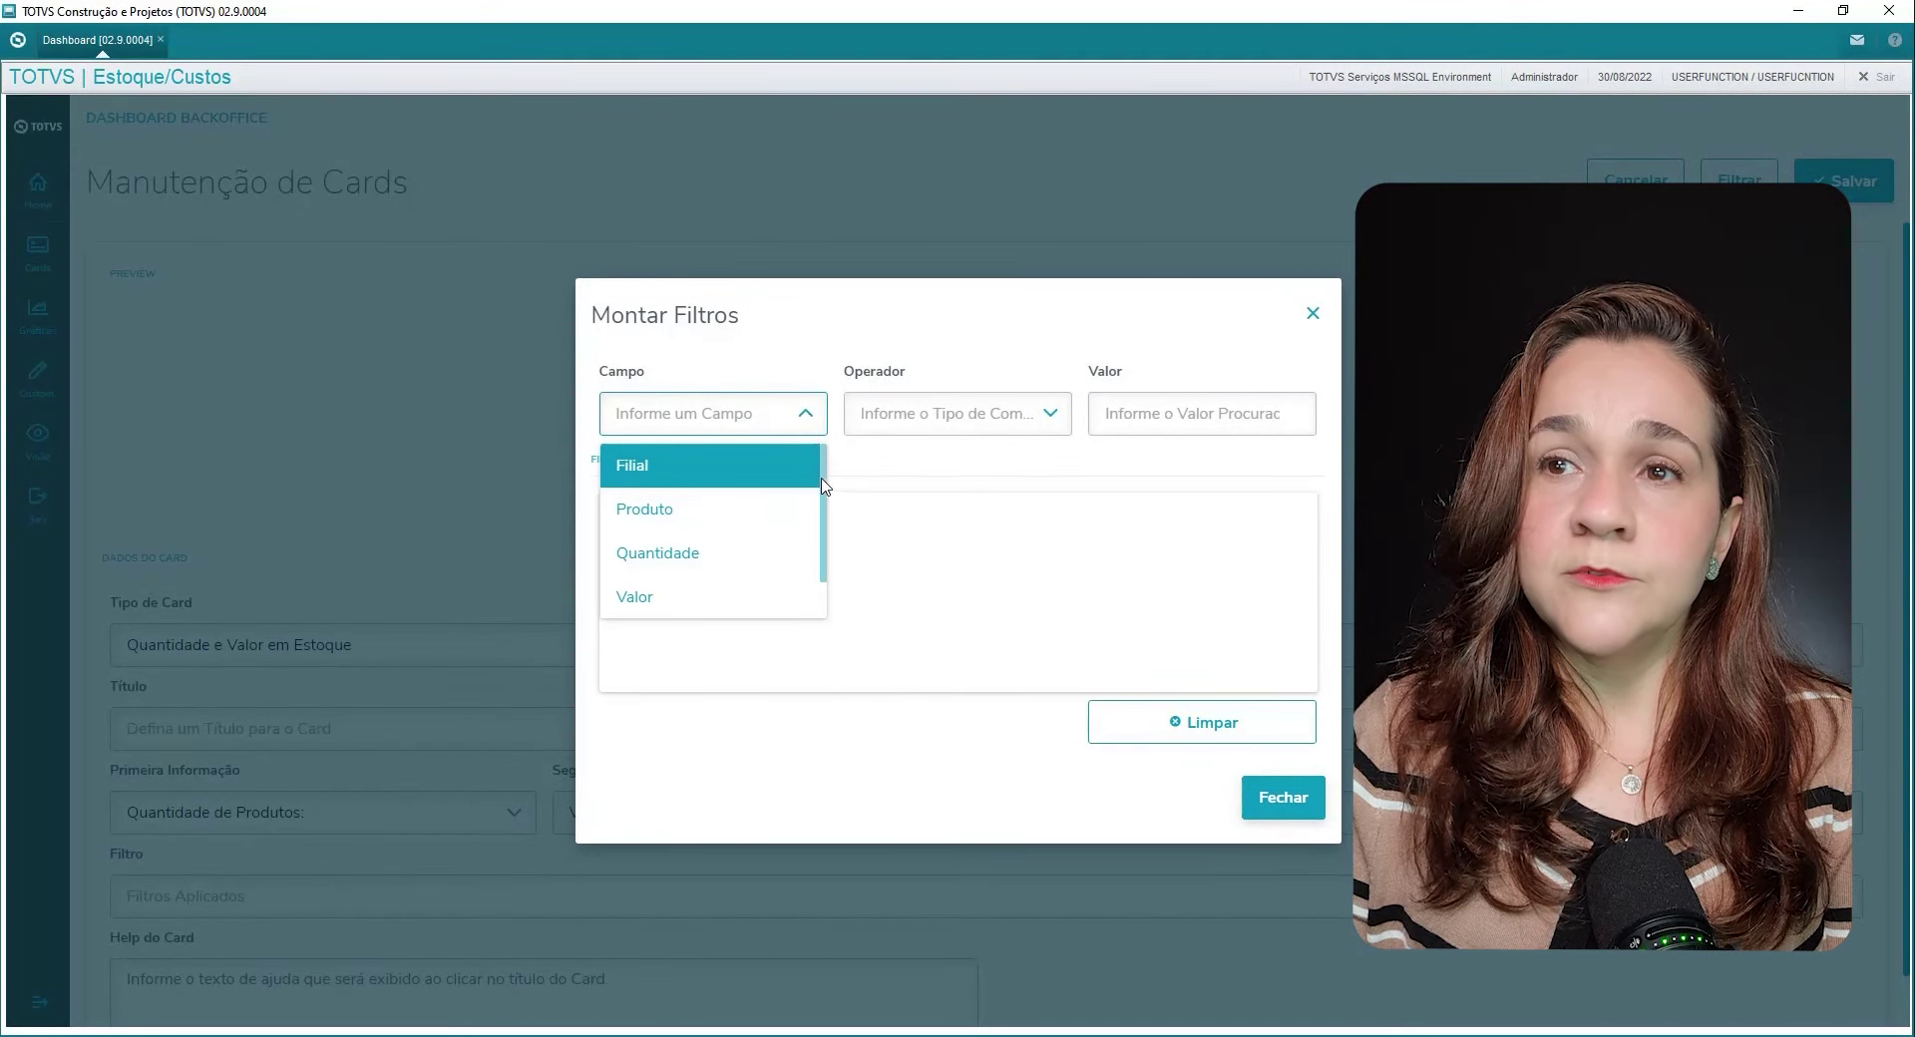
{"action": "scroll", "coordinate": [713, 509], "scroll_direction": "down", "scroll_amount": 1}
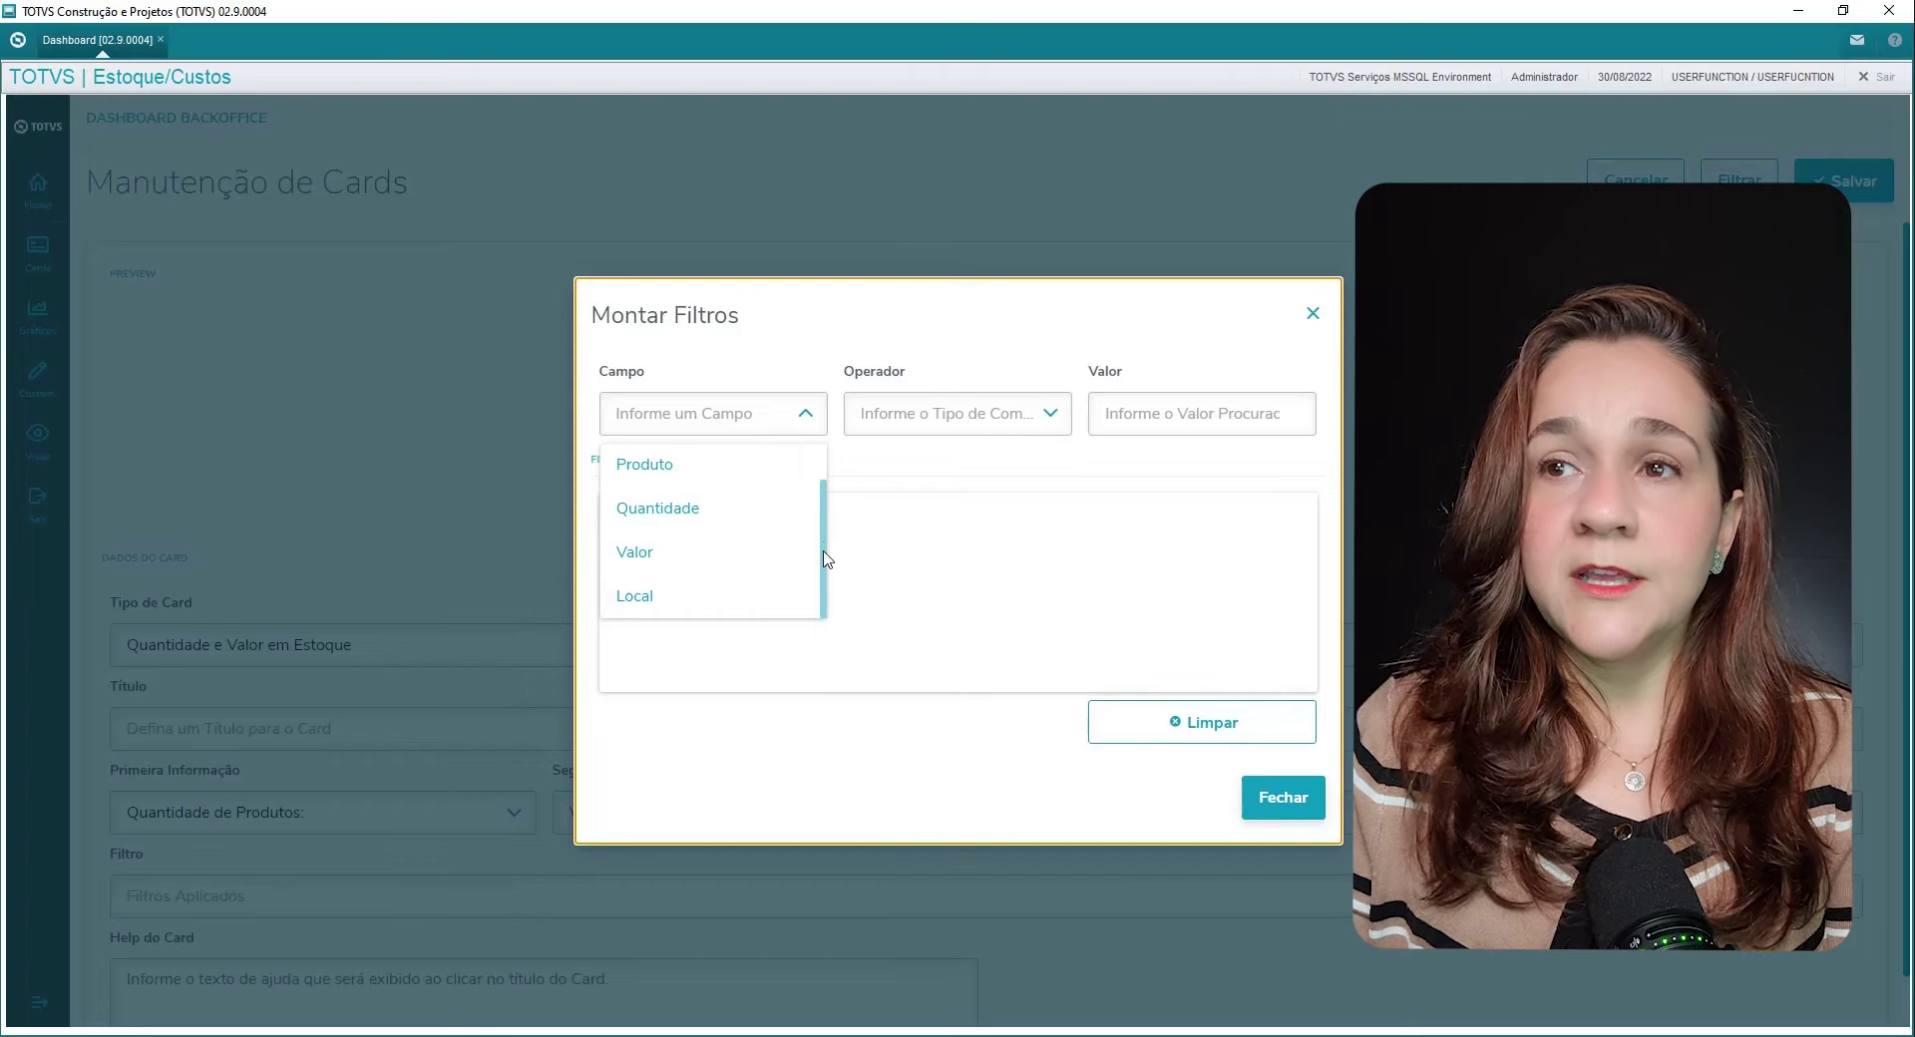
{"action": "left_click_drag", "start_coordinate": [826, 574], "coordinate": [826, 449]}
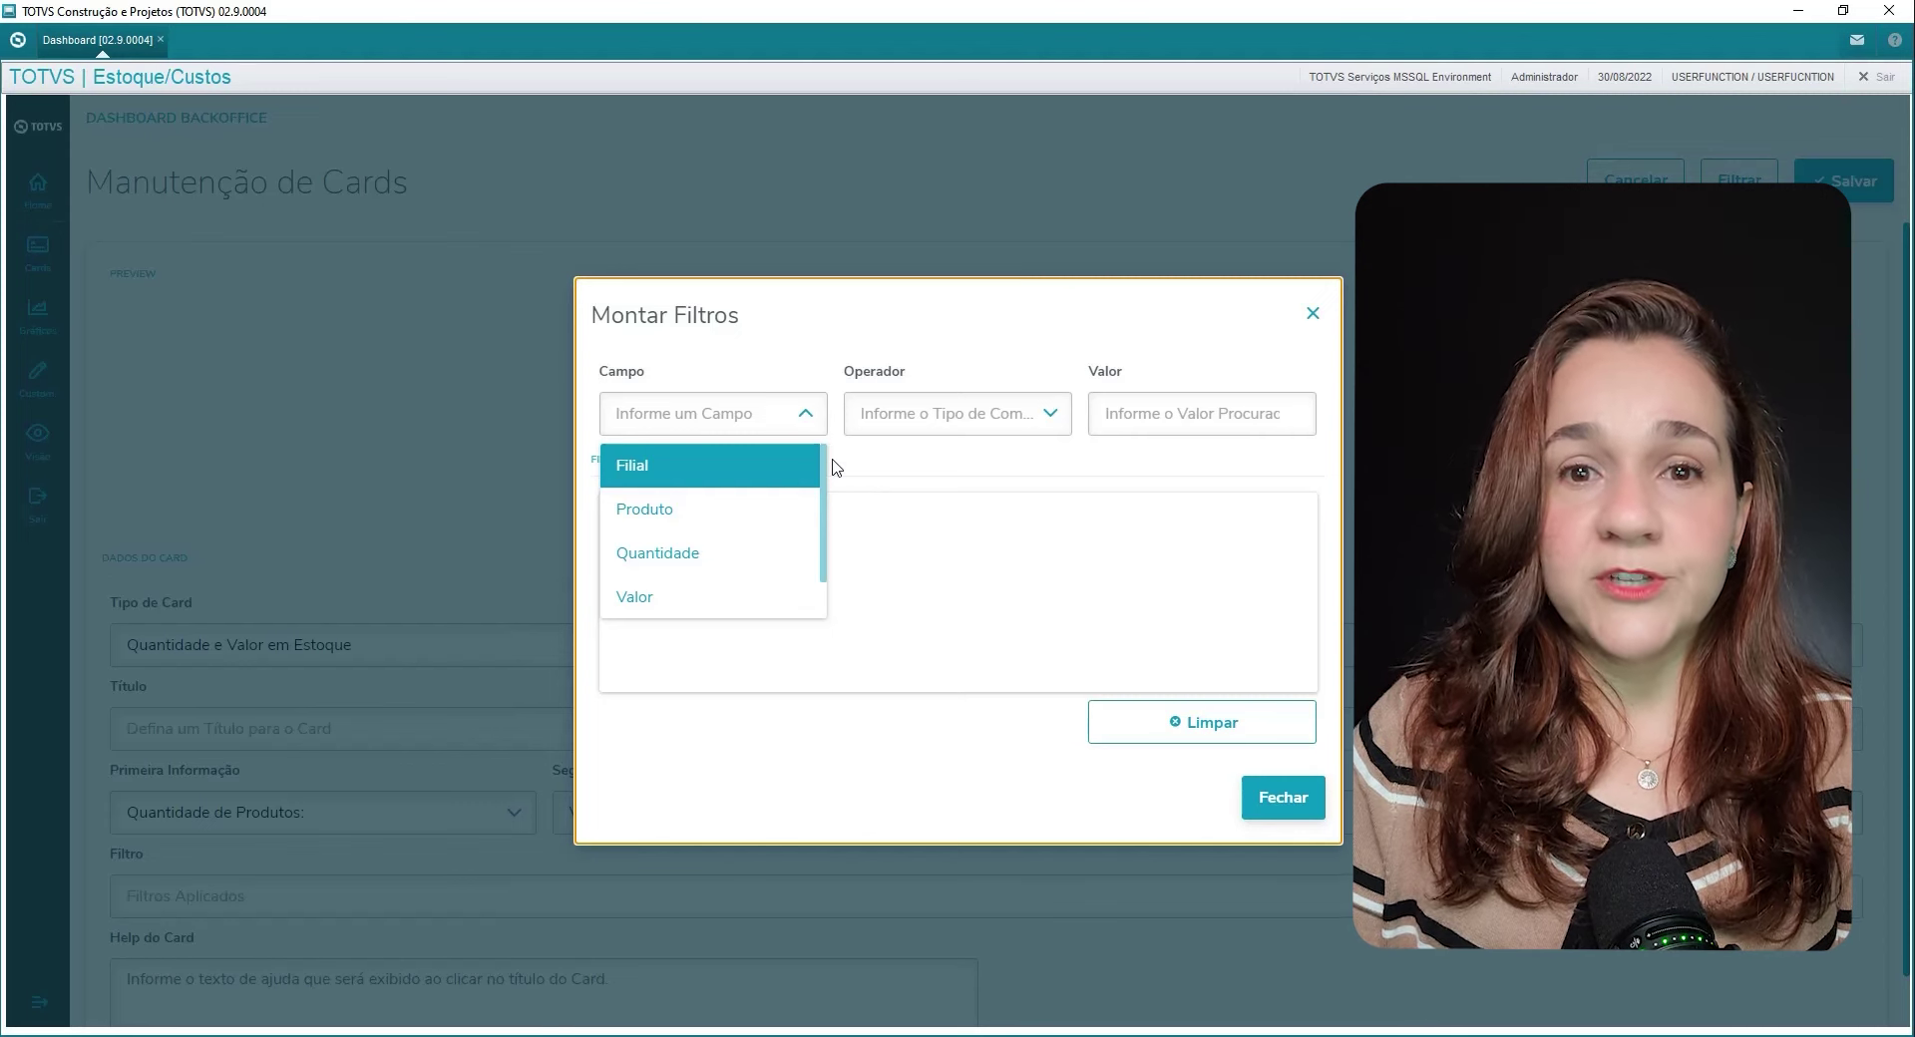
{"action": "left_click_drag", "start_coordinate": [826, 481], "coordinate": [825, 598]}
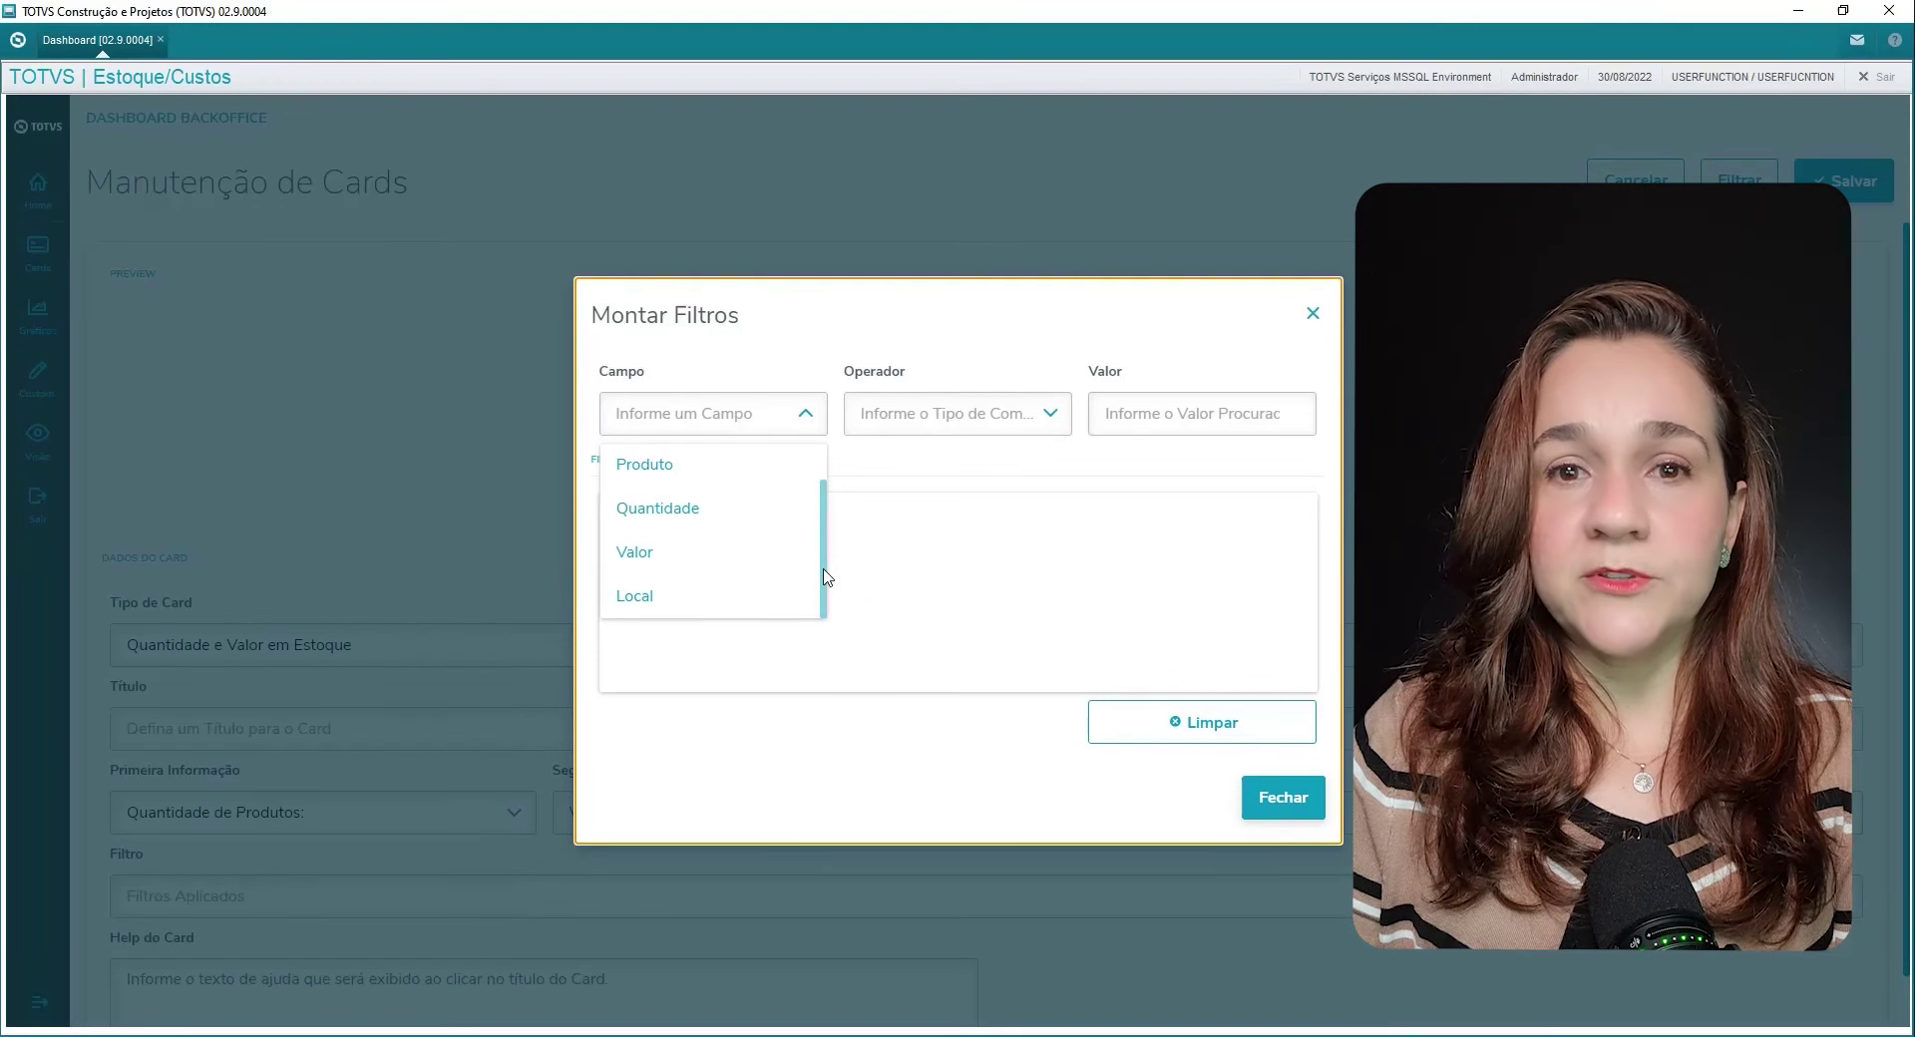
{"action": "left_click_drag", "start_coordinate": [824, 576], "coordinate": [834, 463]}
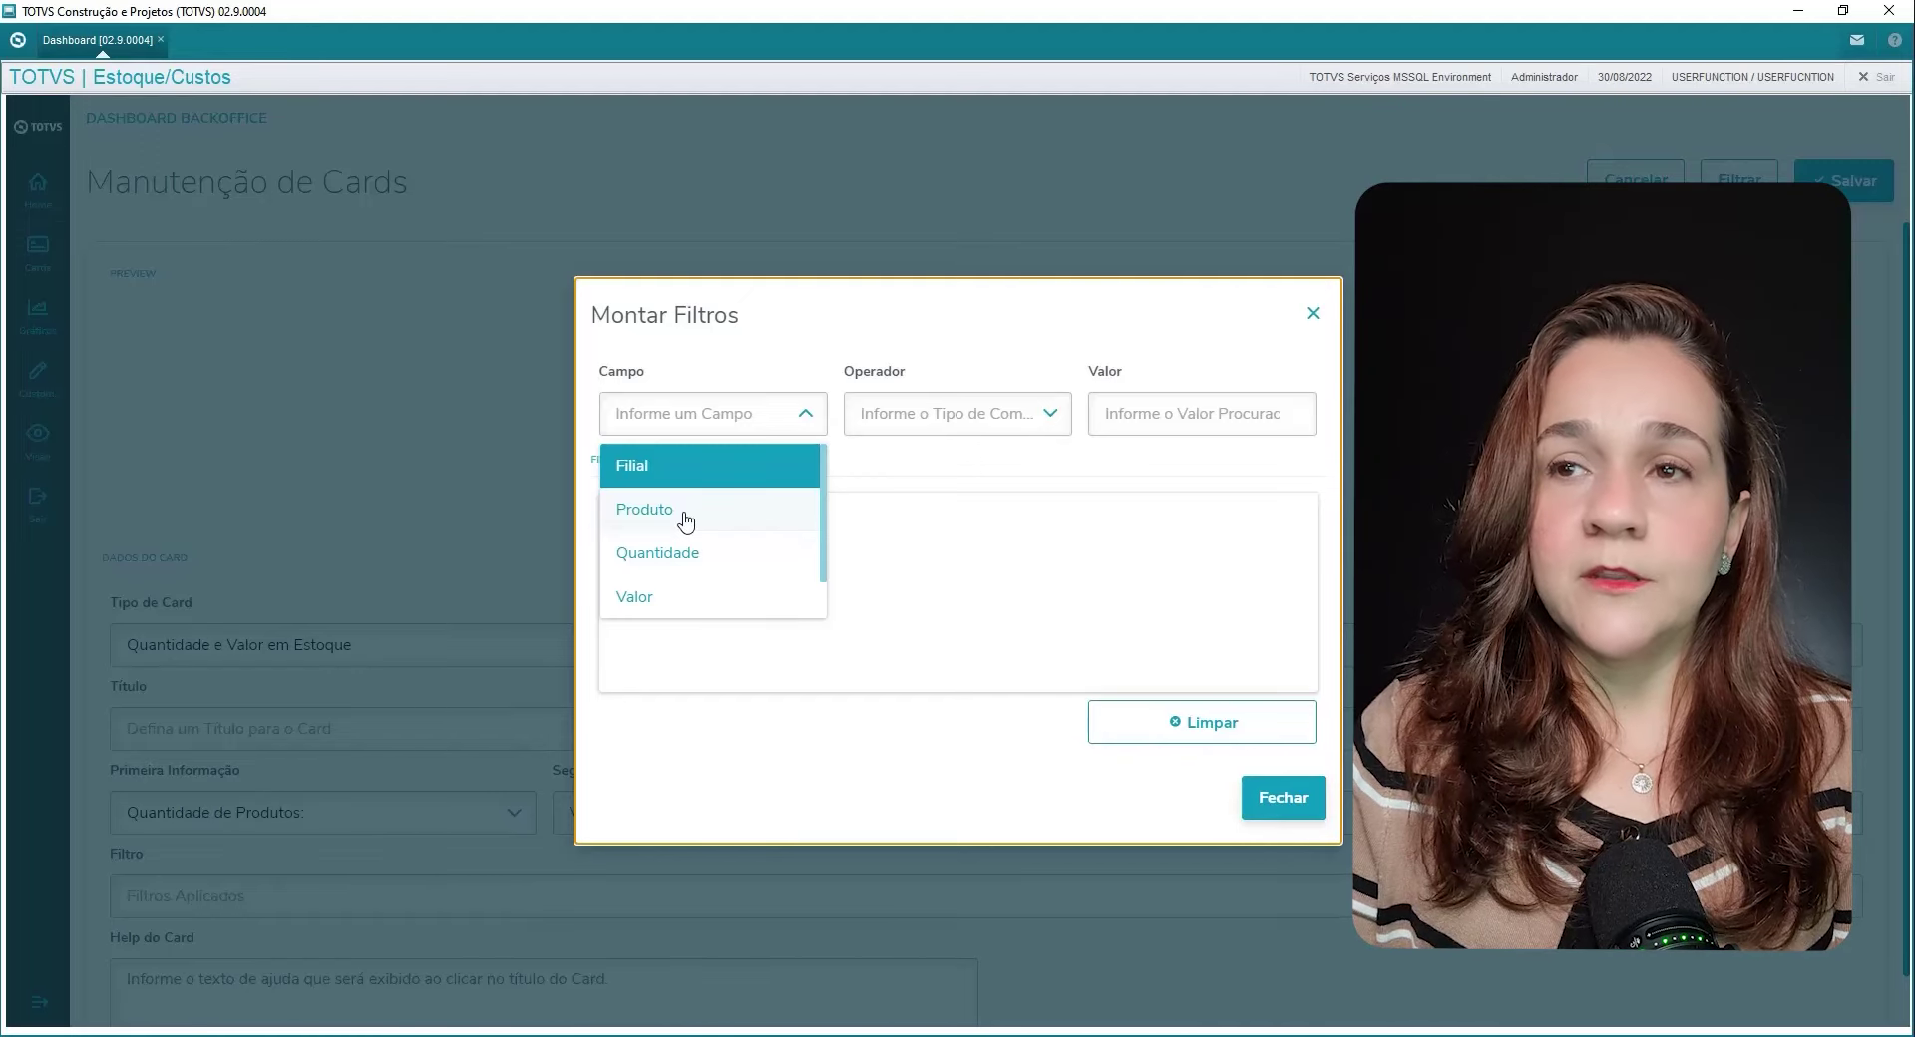
{"action": "left_click", "coordinate": [869, 465]}
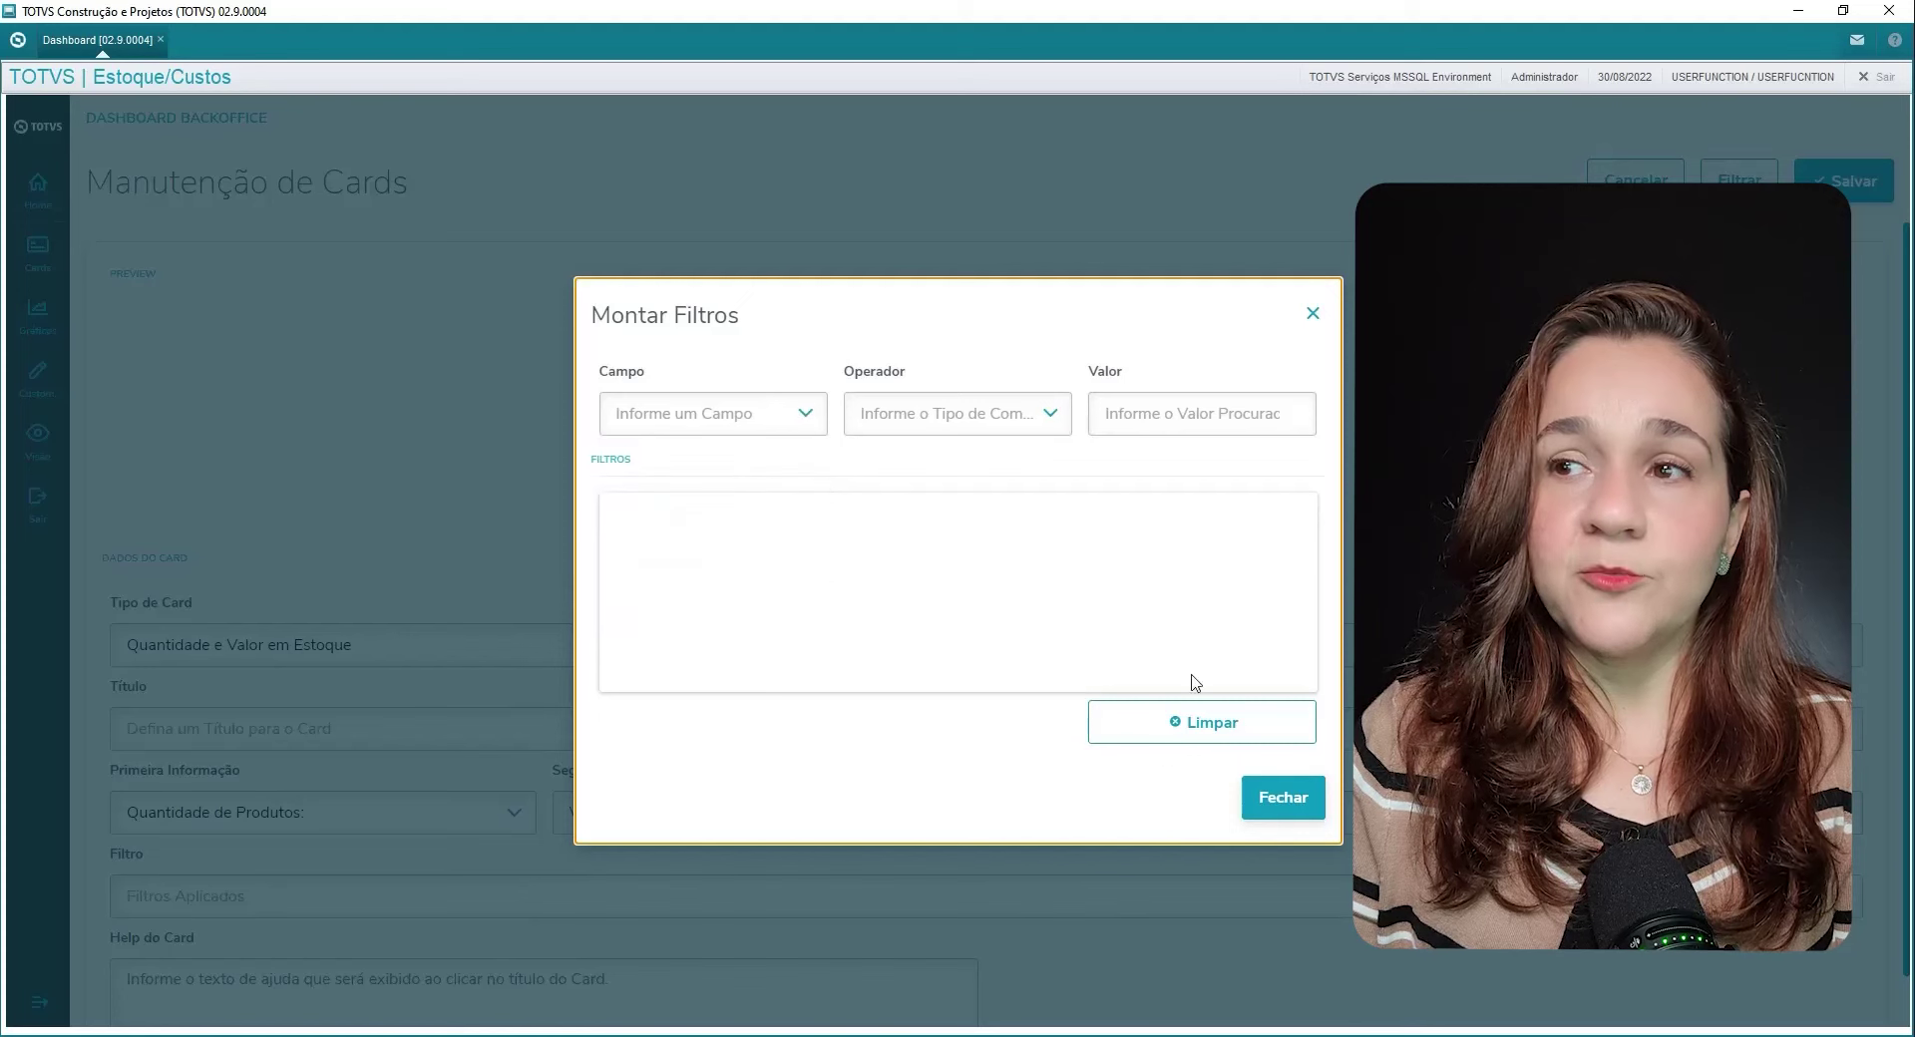
{"action": "left_click", "coordinate": [1313, 315]}
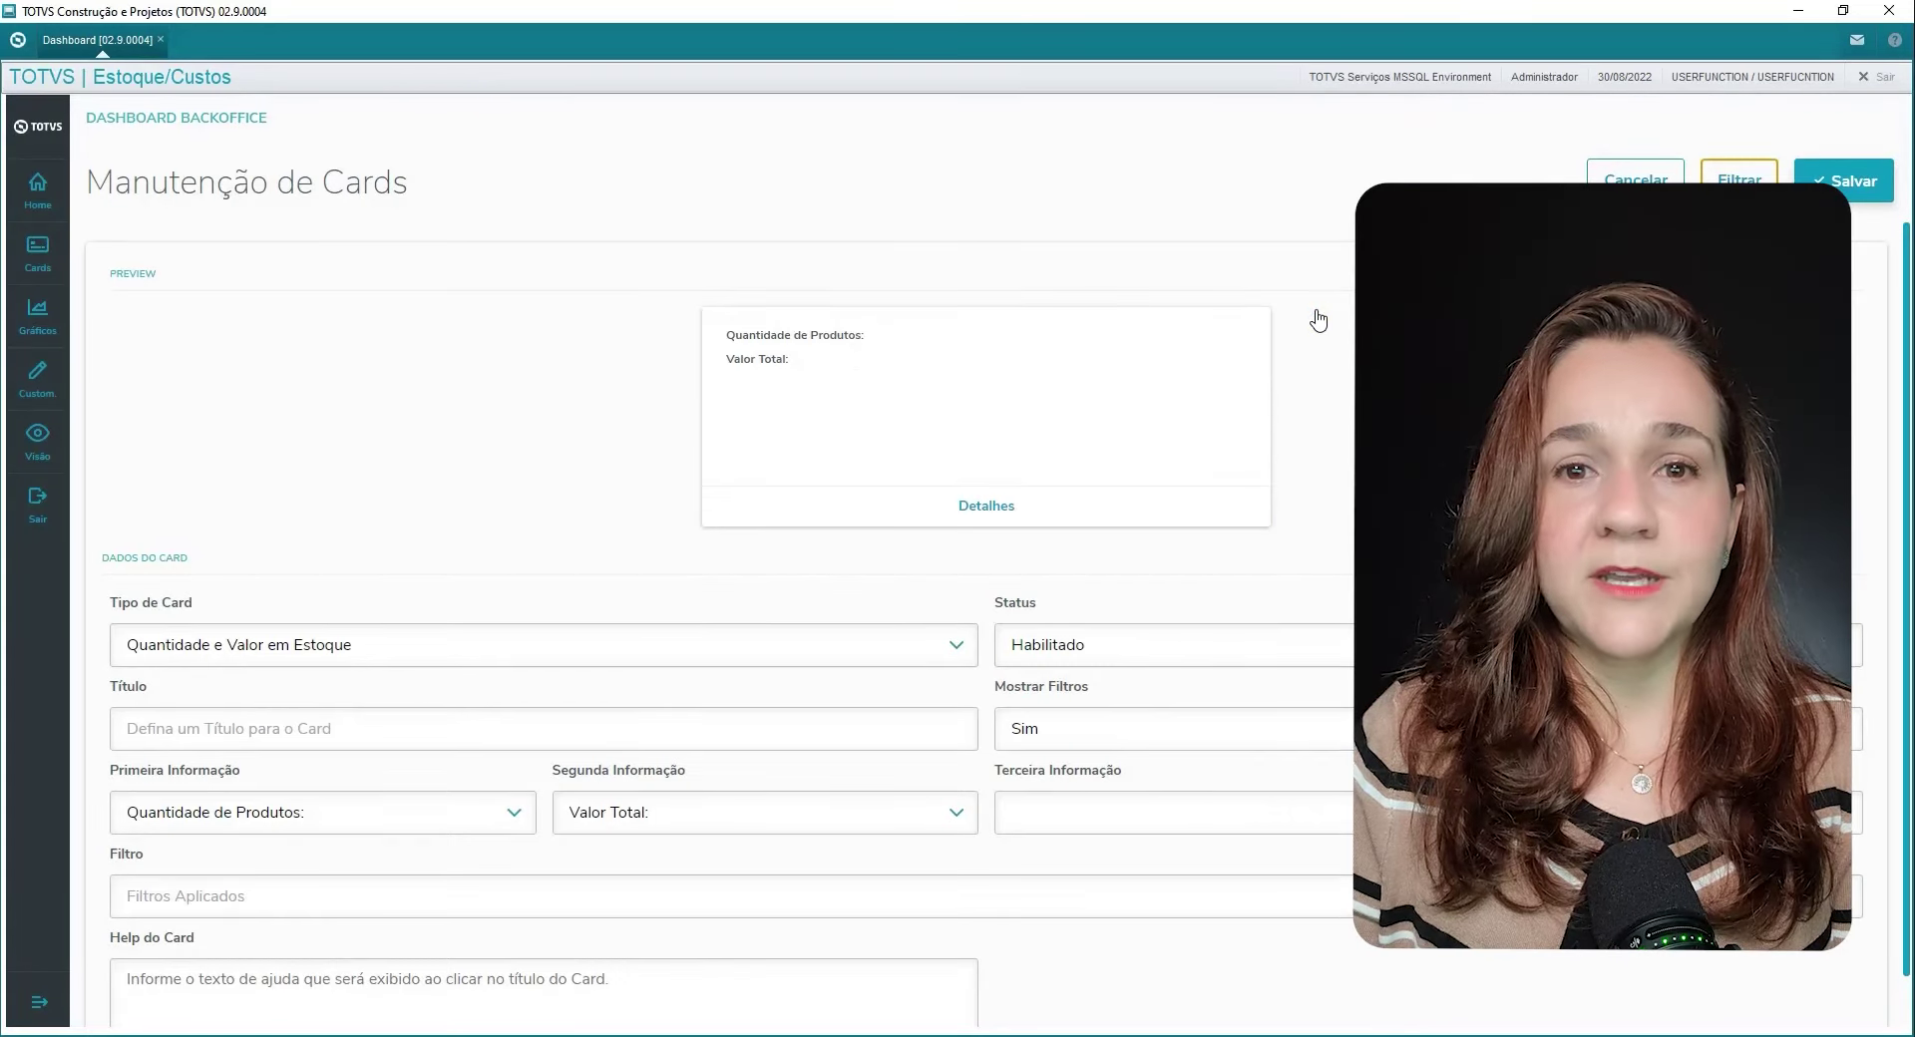
Step: Discard the new card and leave the existing "Quantidade e Valor em Estoque" card without saving, returning to the card list
{"action": "left_click", "coordinate": [1635, 174]}
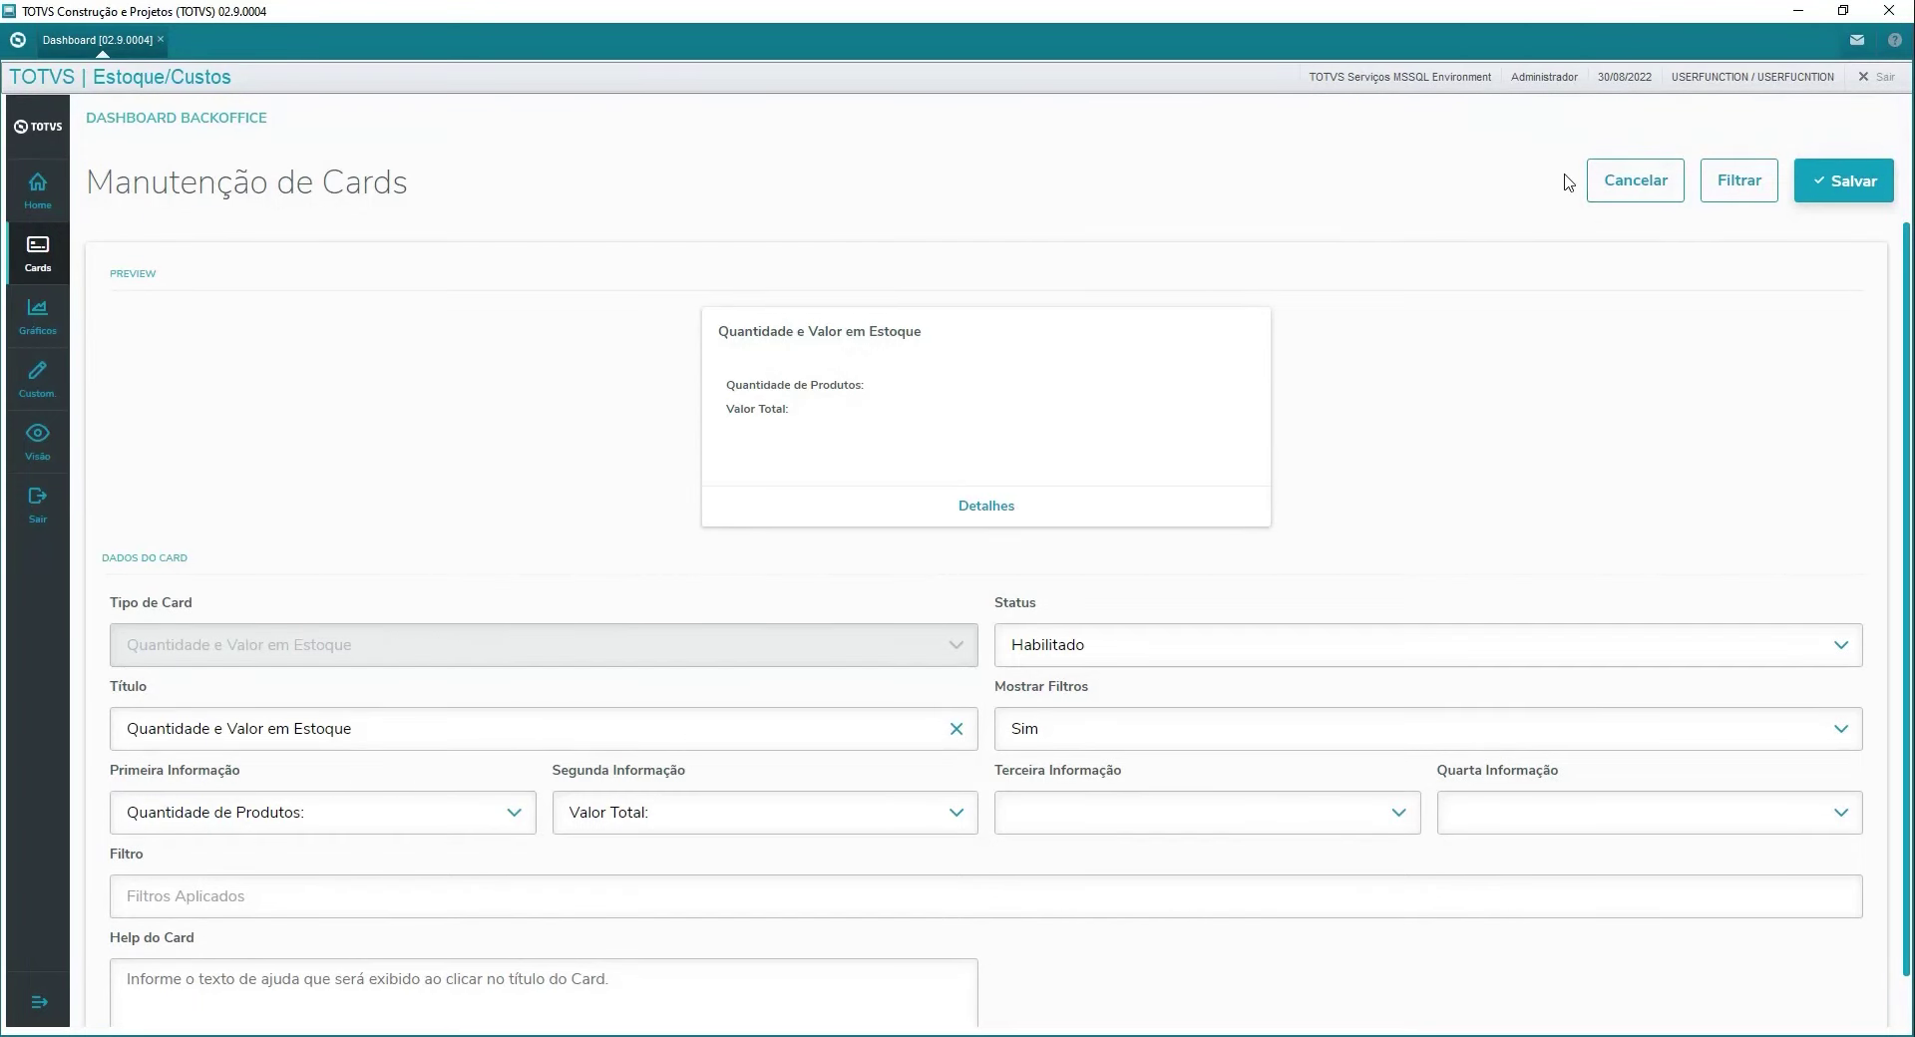
{"action": "left_click", "coordinate": [1655, 181]}
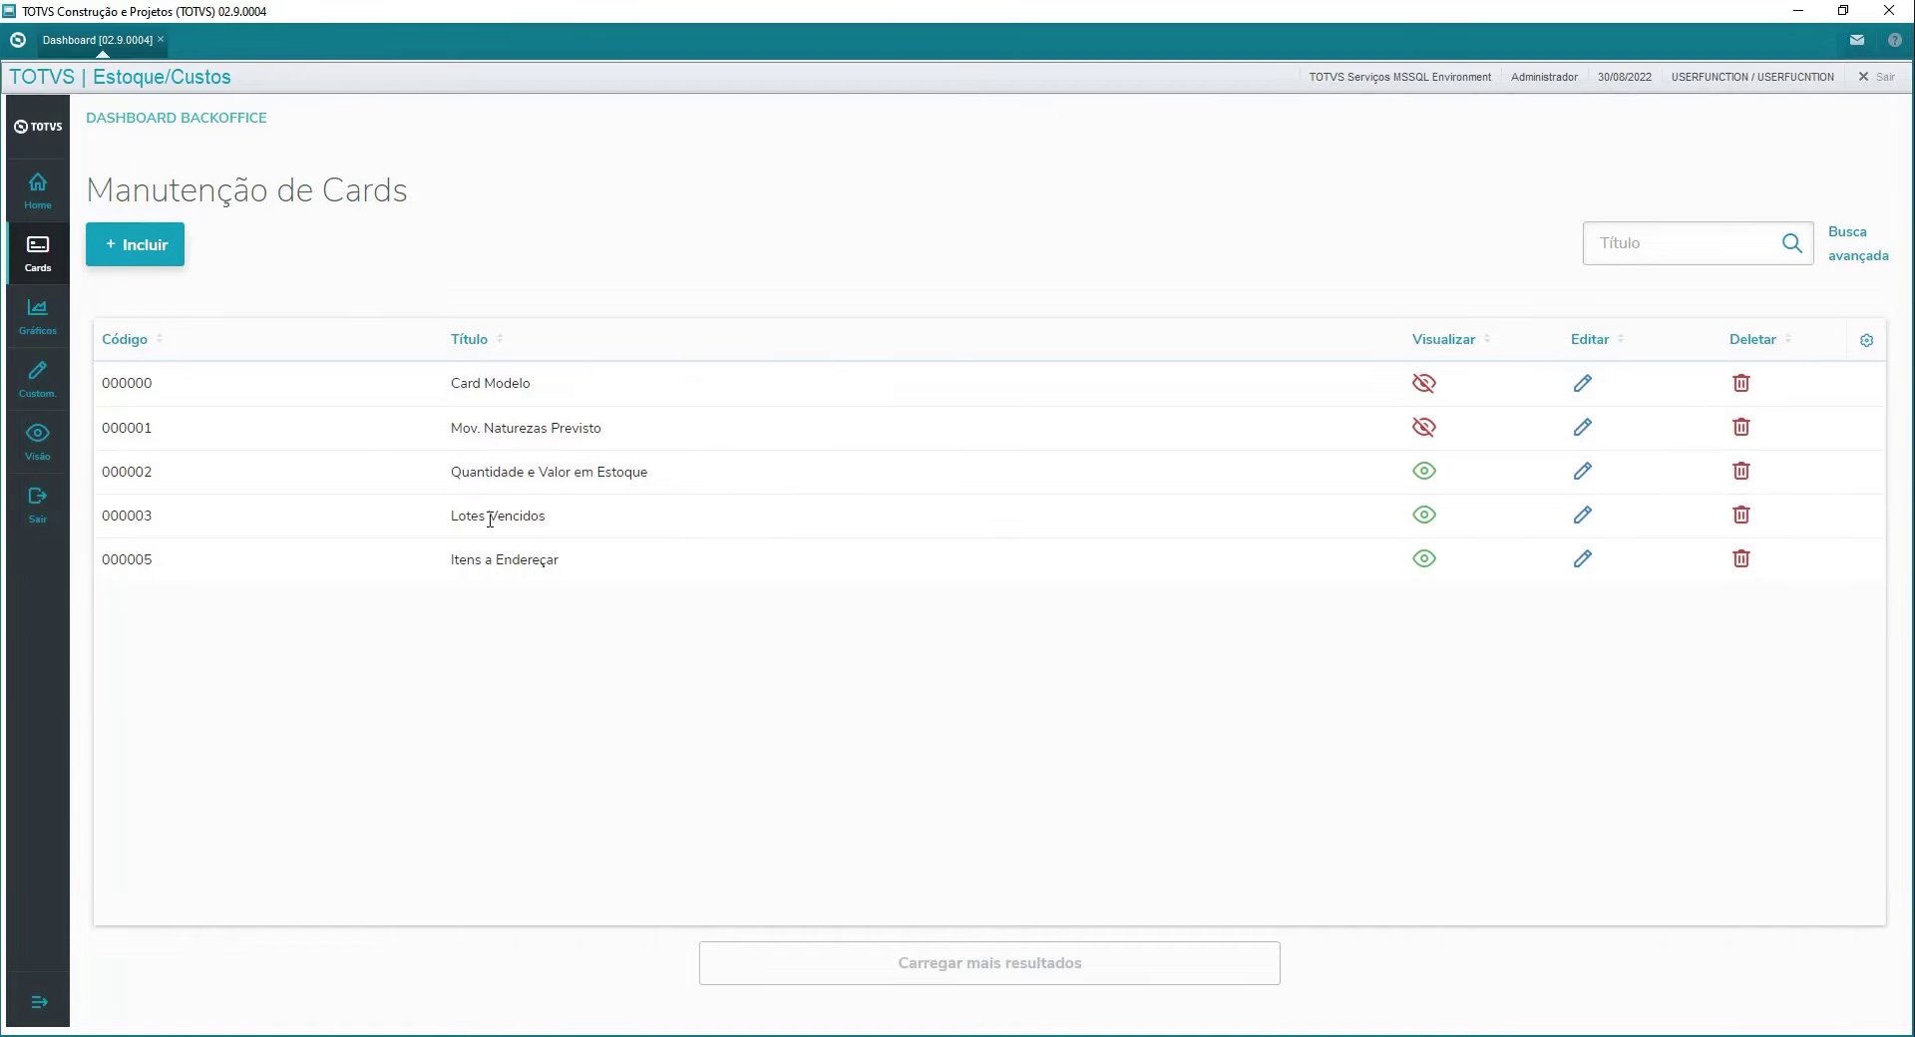
Step: Open the "Lotes Vencidos" card for editing, review the fields available for its filter, and return to the card list without adding any
{"action": "left_click", "coordinate": [1583, 515]}
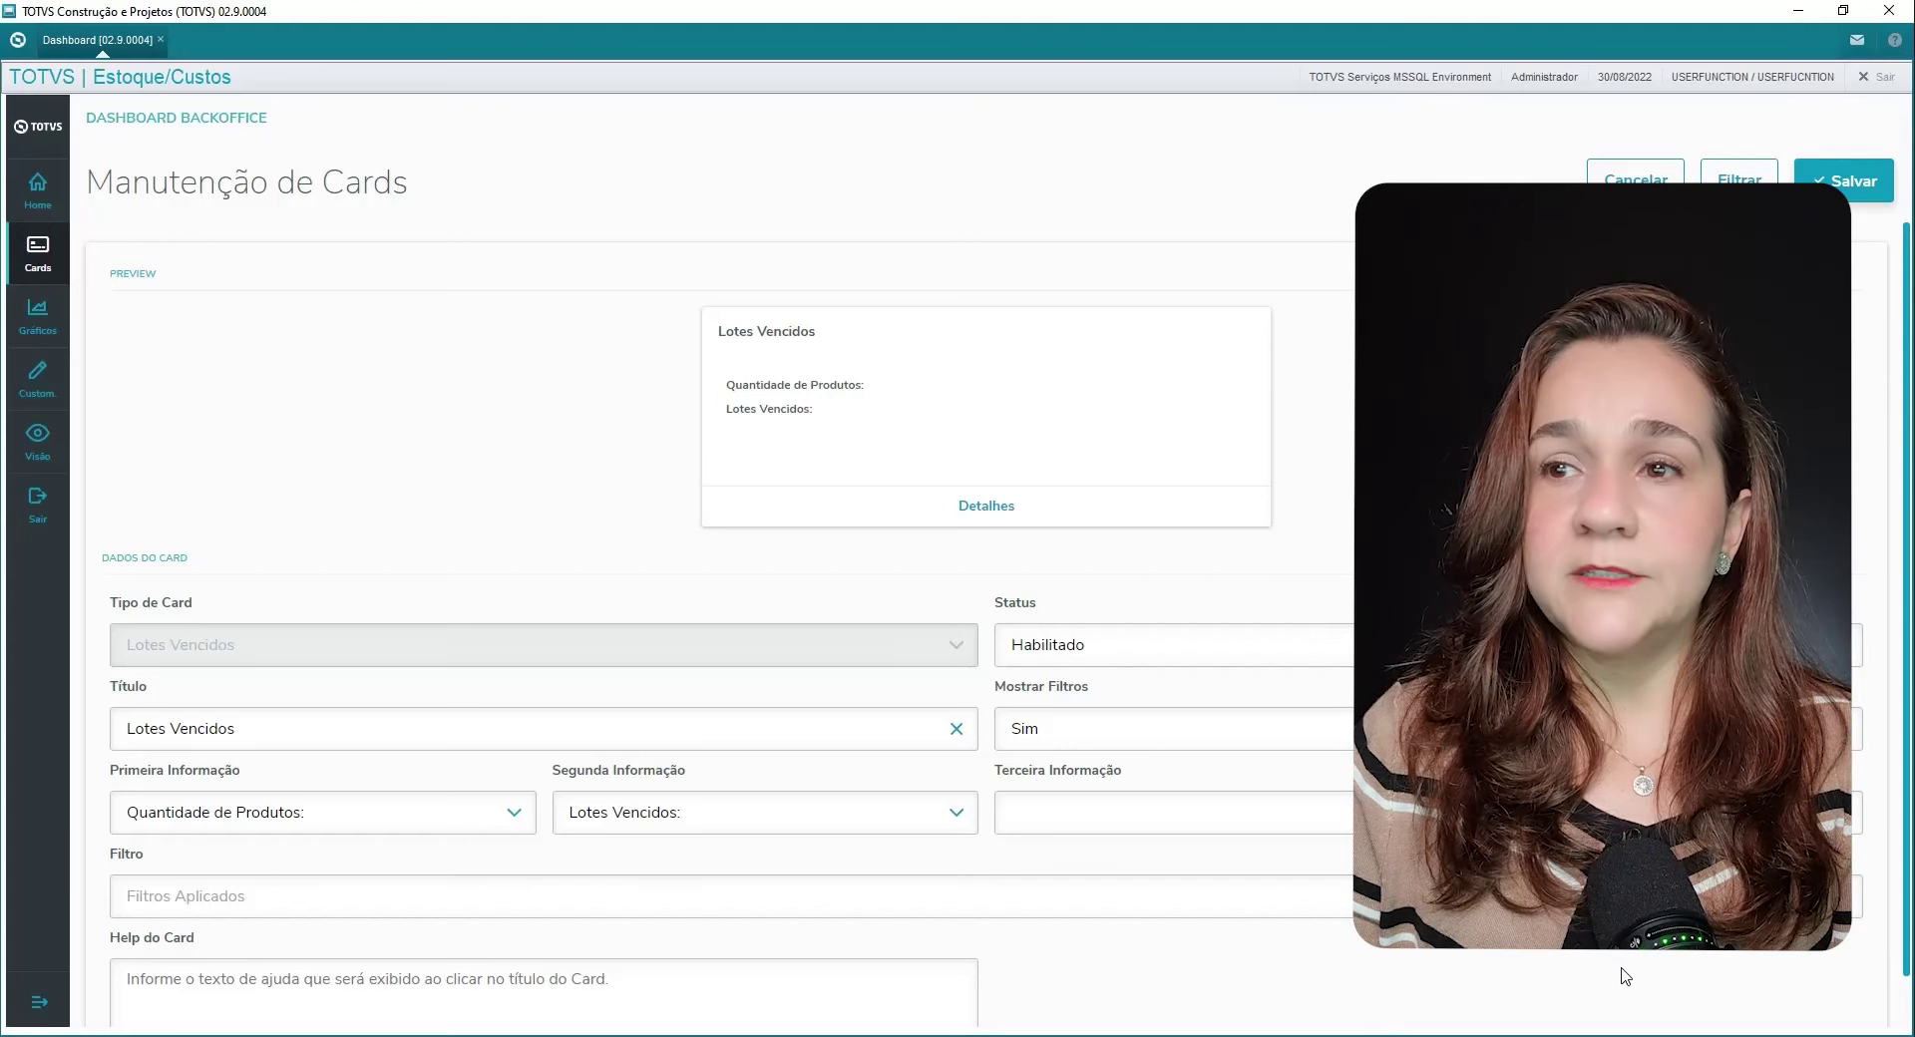
{"action": "left_click", "coordinate": [1757, 181]}
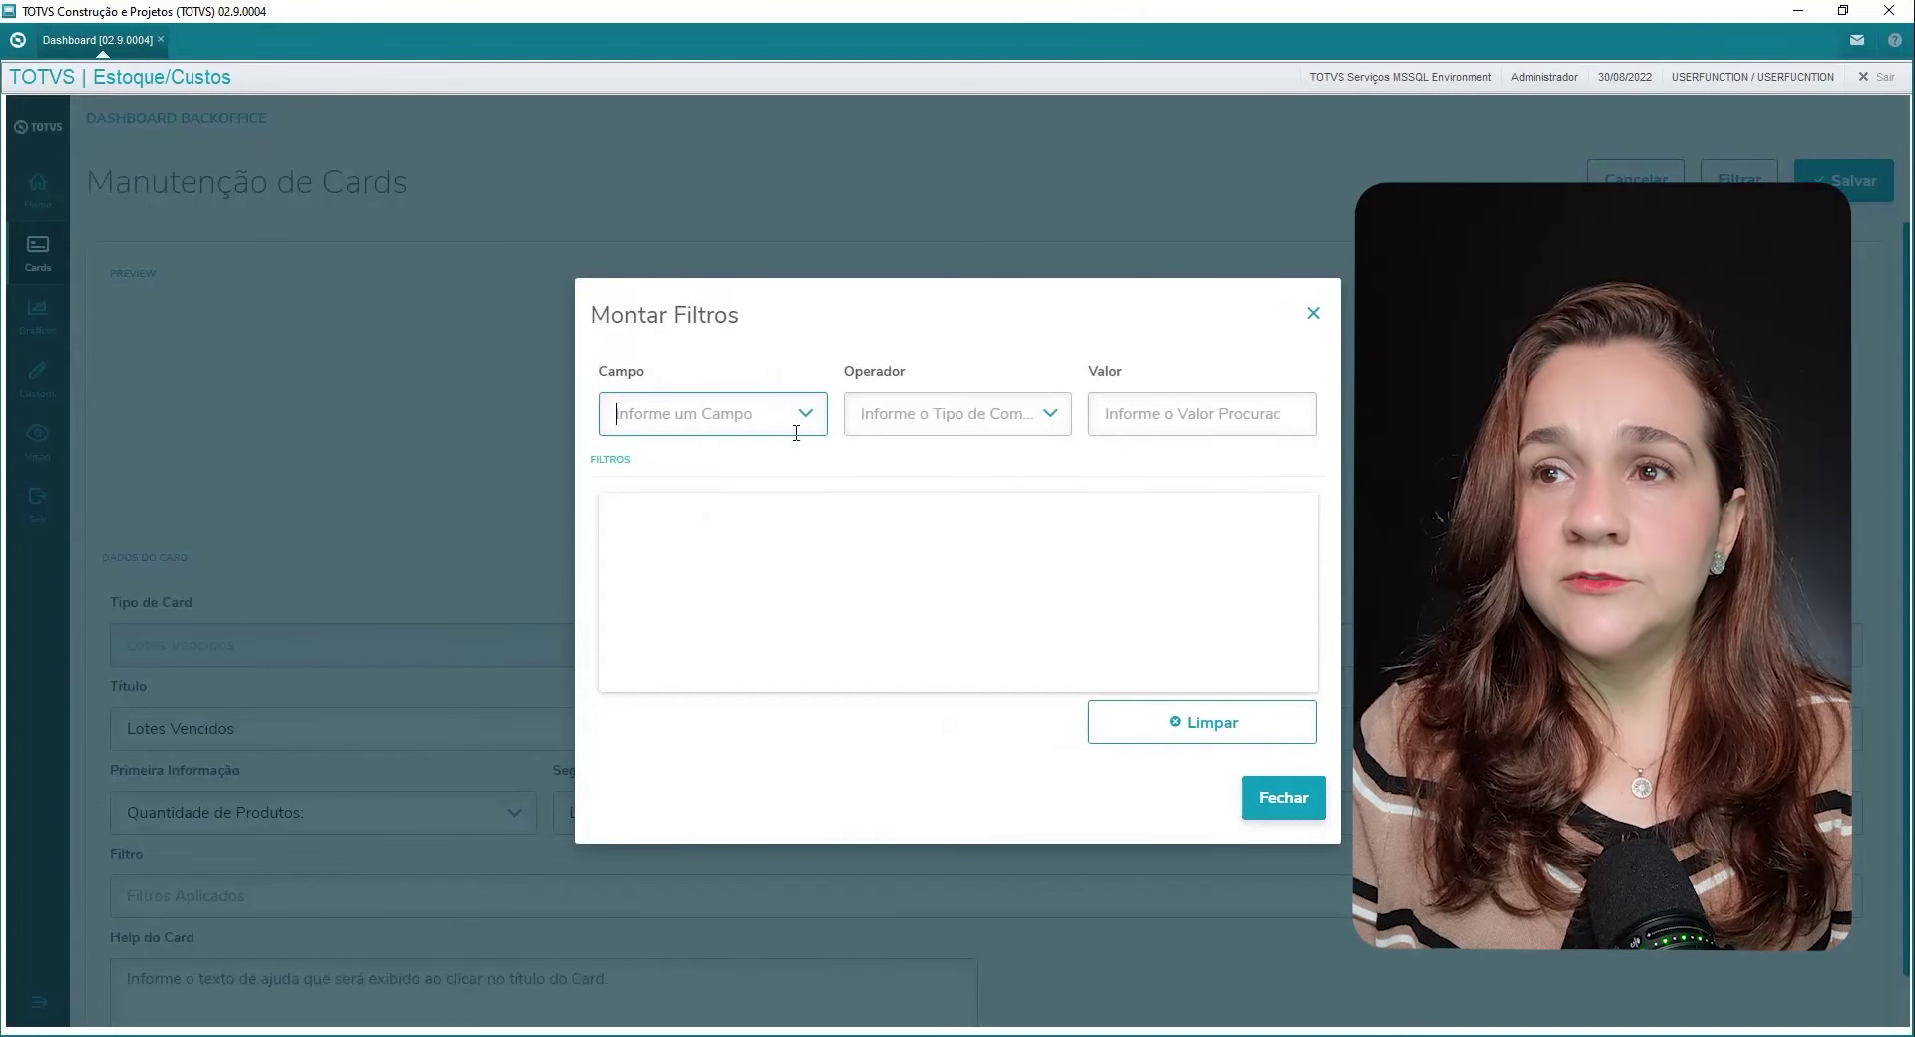
{"action": "left_click", "coordinate": [795, 433]}
{"action": "scroll", "coordinate": [824, 464], "scroll_direction": "down", "scroll_amount": 1}
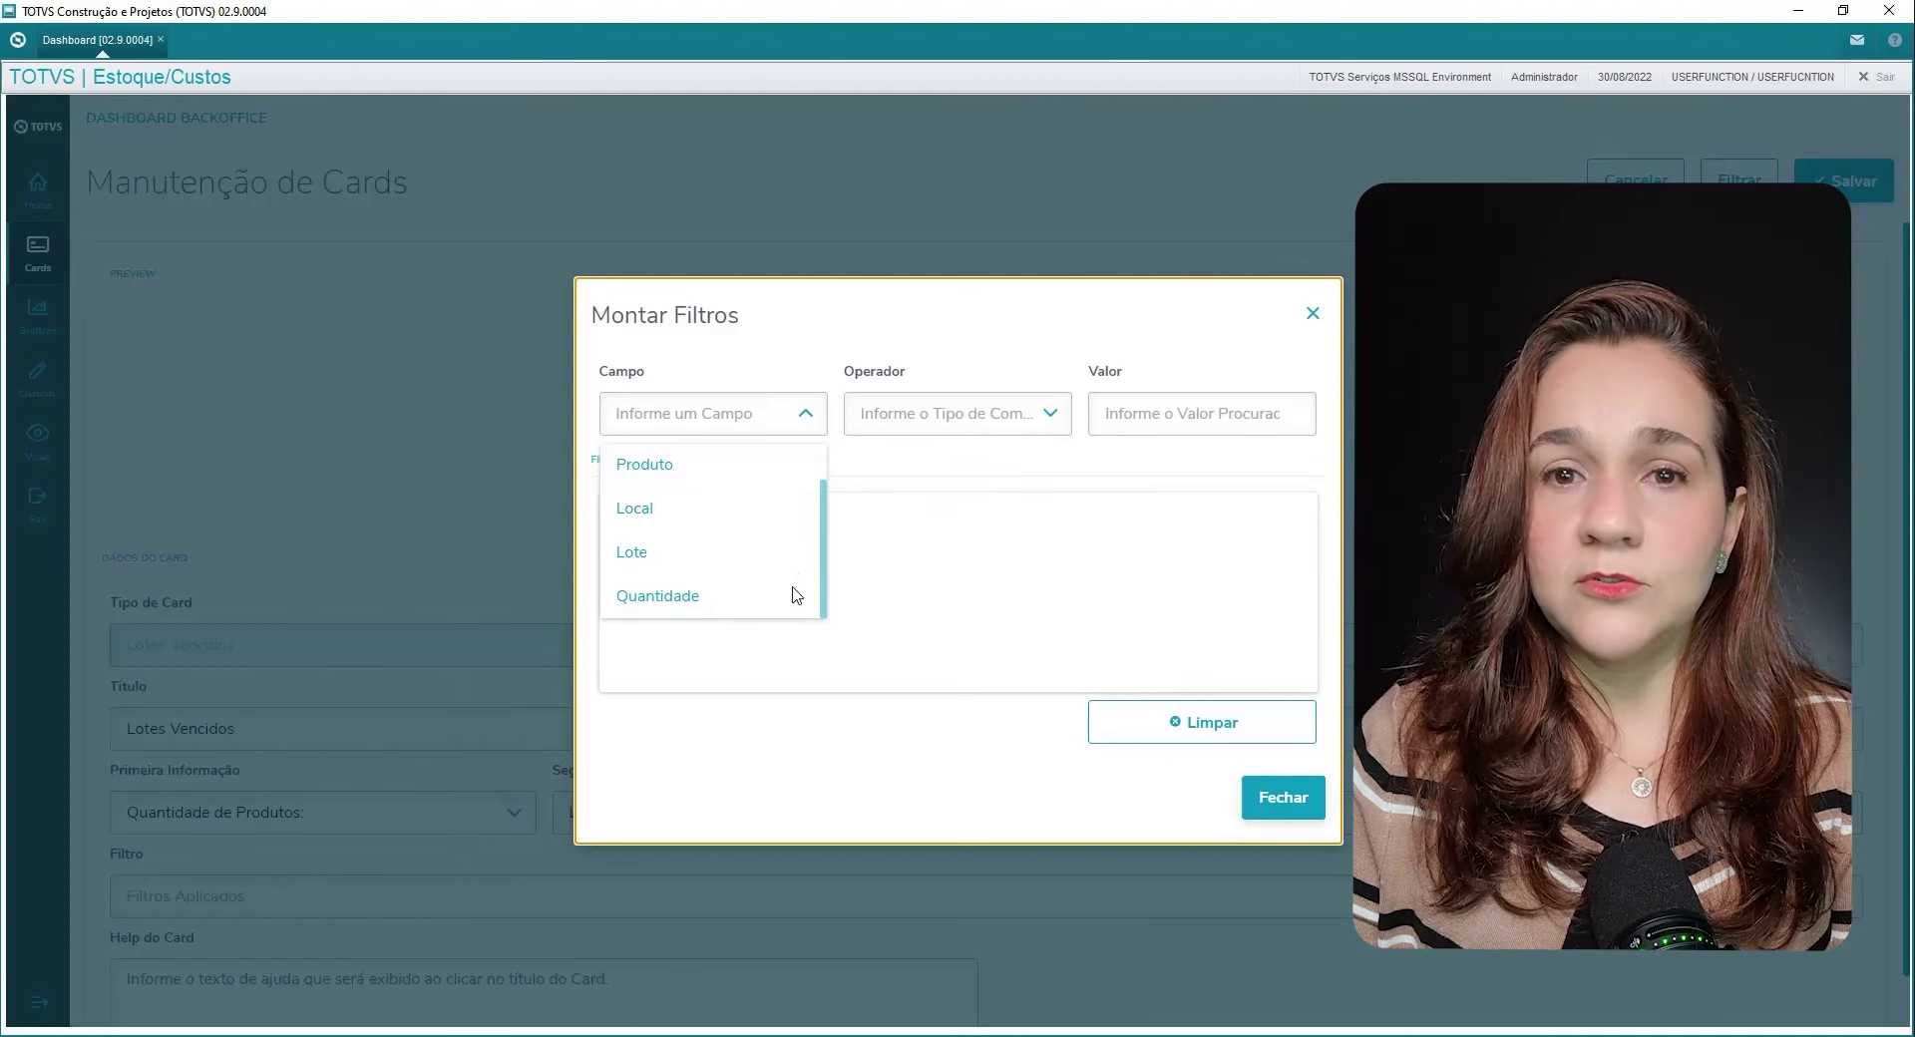
{"action": "scroll", "coordinate": [820, 469], "scroll_direction": "up", "scroll_amount": 1}
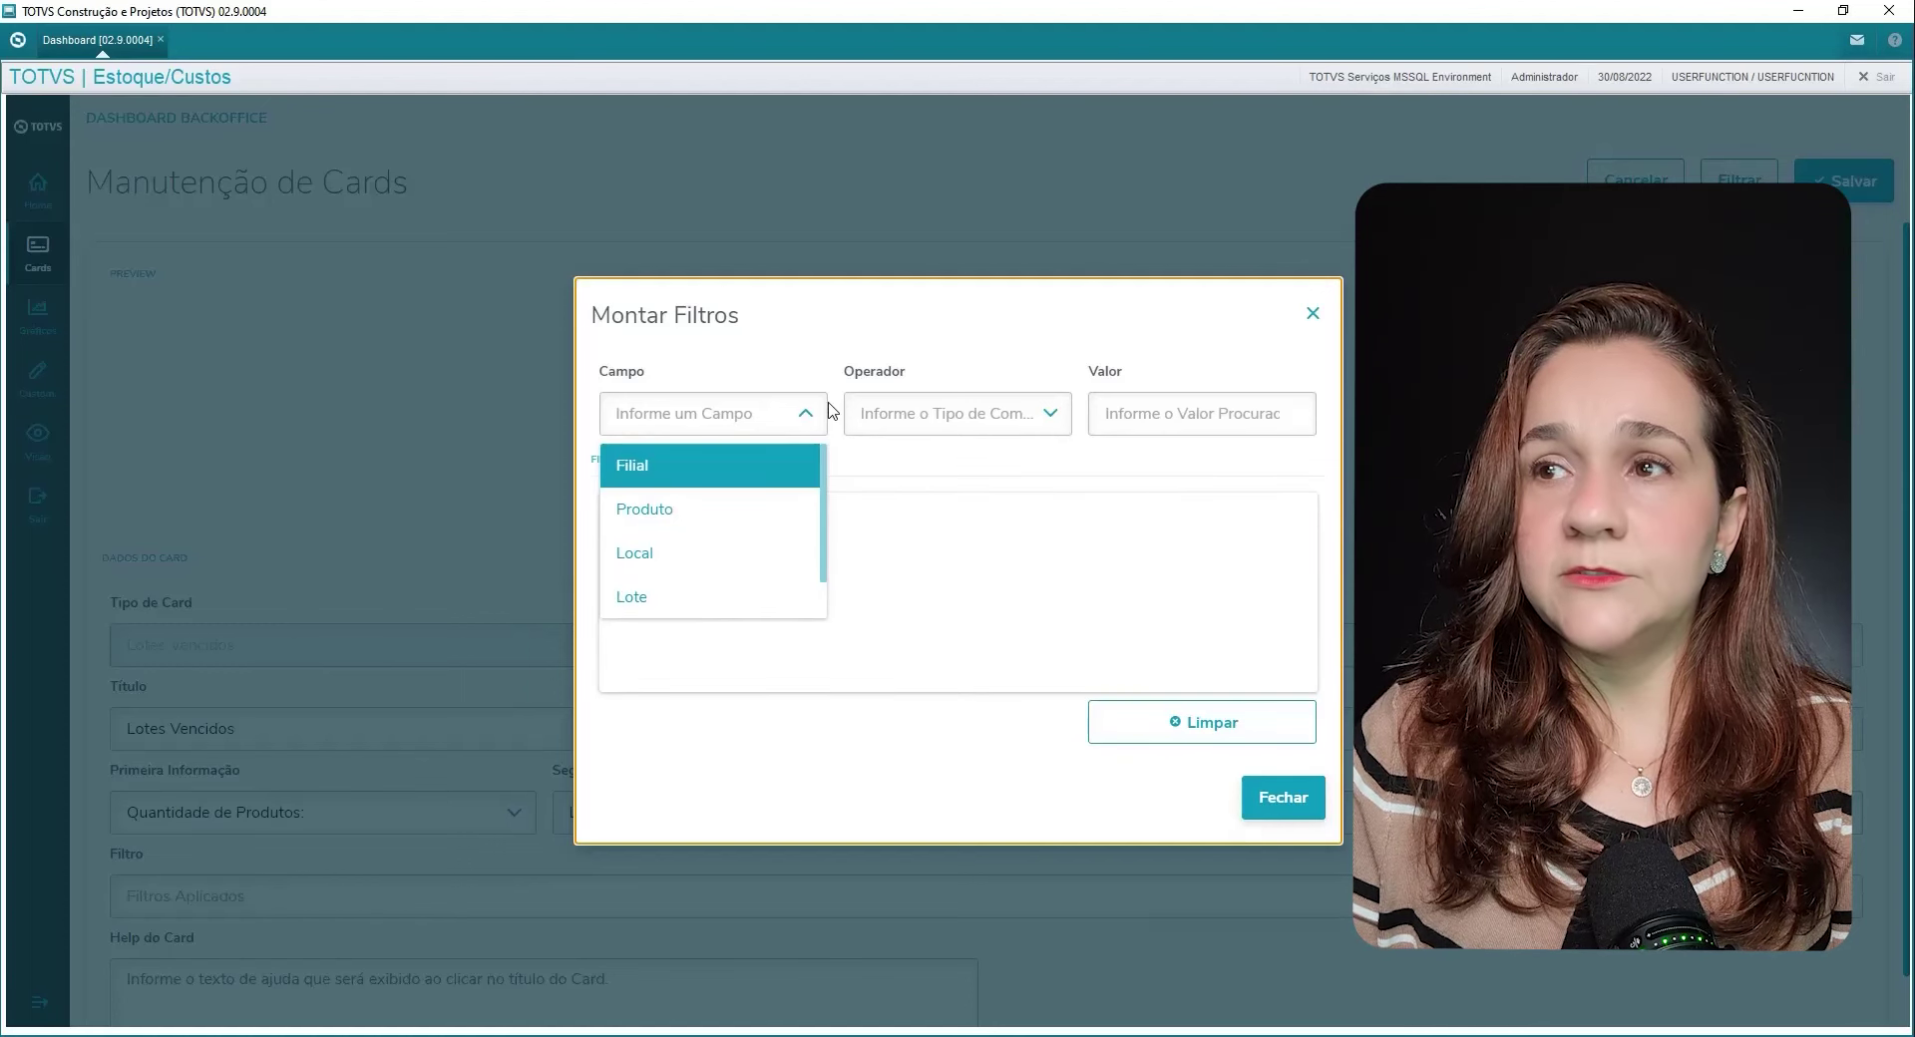
{"action": "left_click", "coordinate": [1097, 464]}
{"action": "left_click", "coordinate": [1315, 316]}
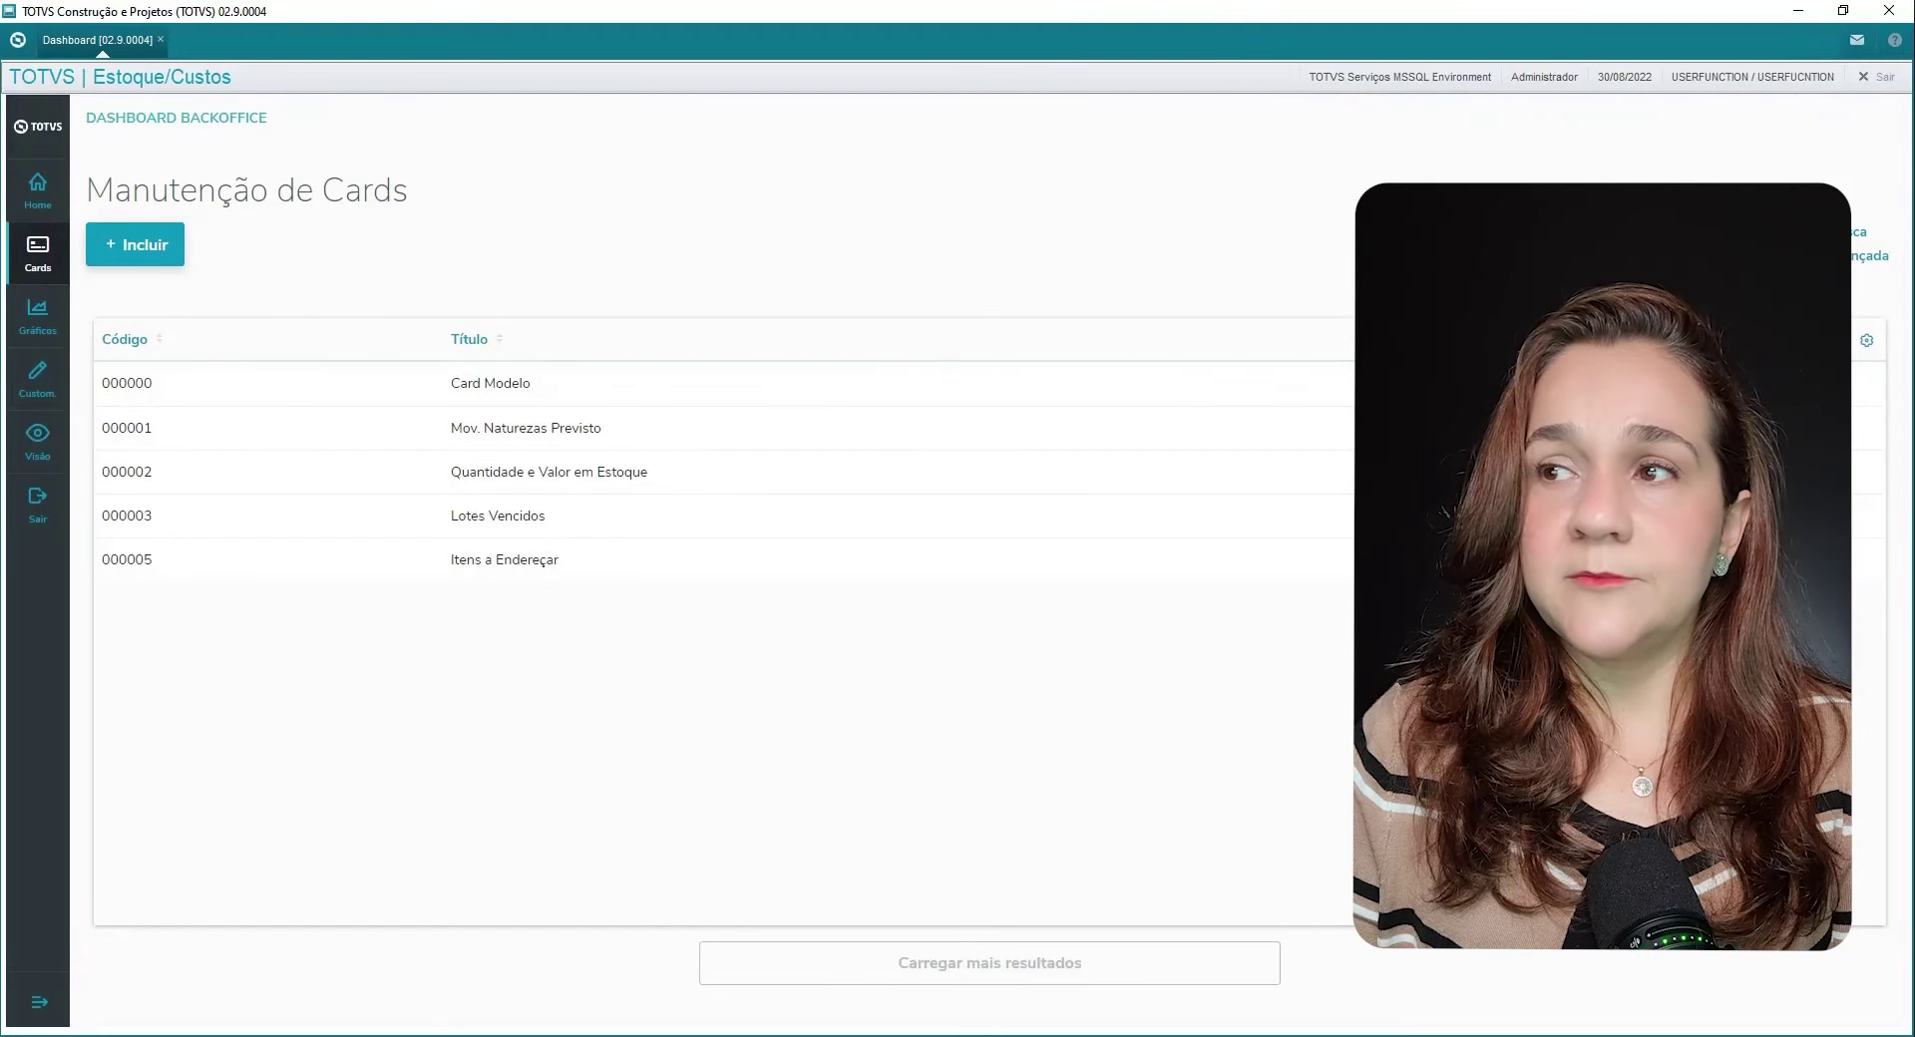
Step: Review the fields available for filtering the "Itens a Endereçar" card, and return to the card list without saving
{"action": "left_click", "coordinate": [134, 244]}
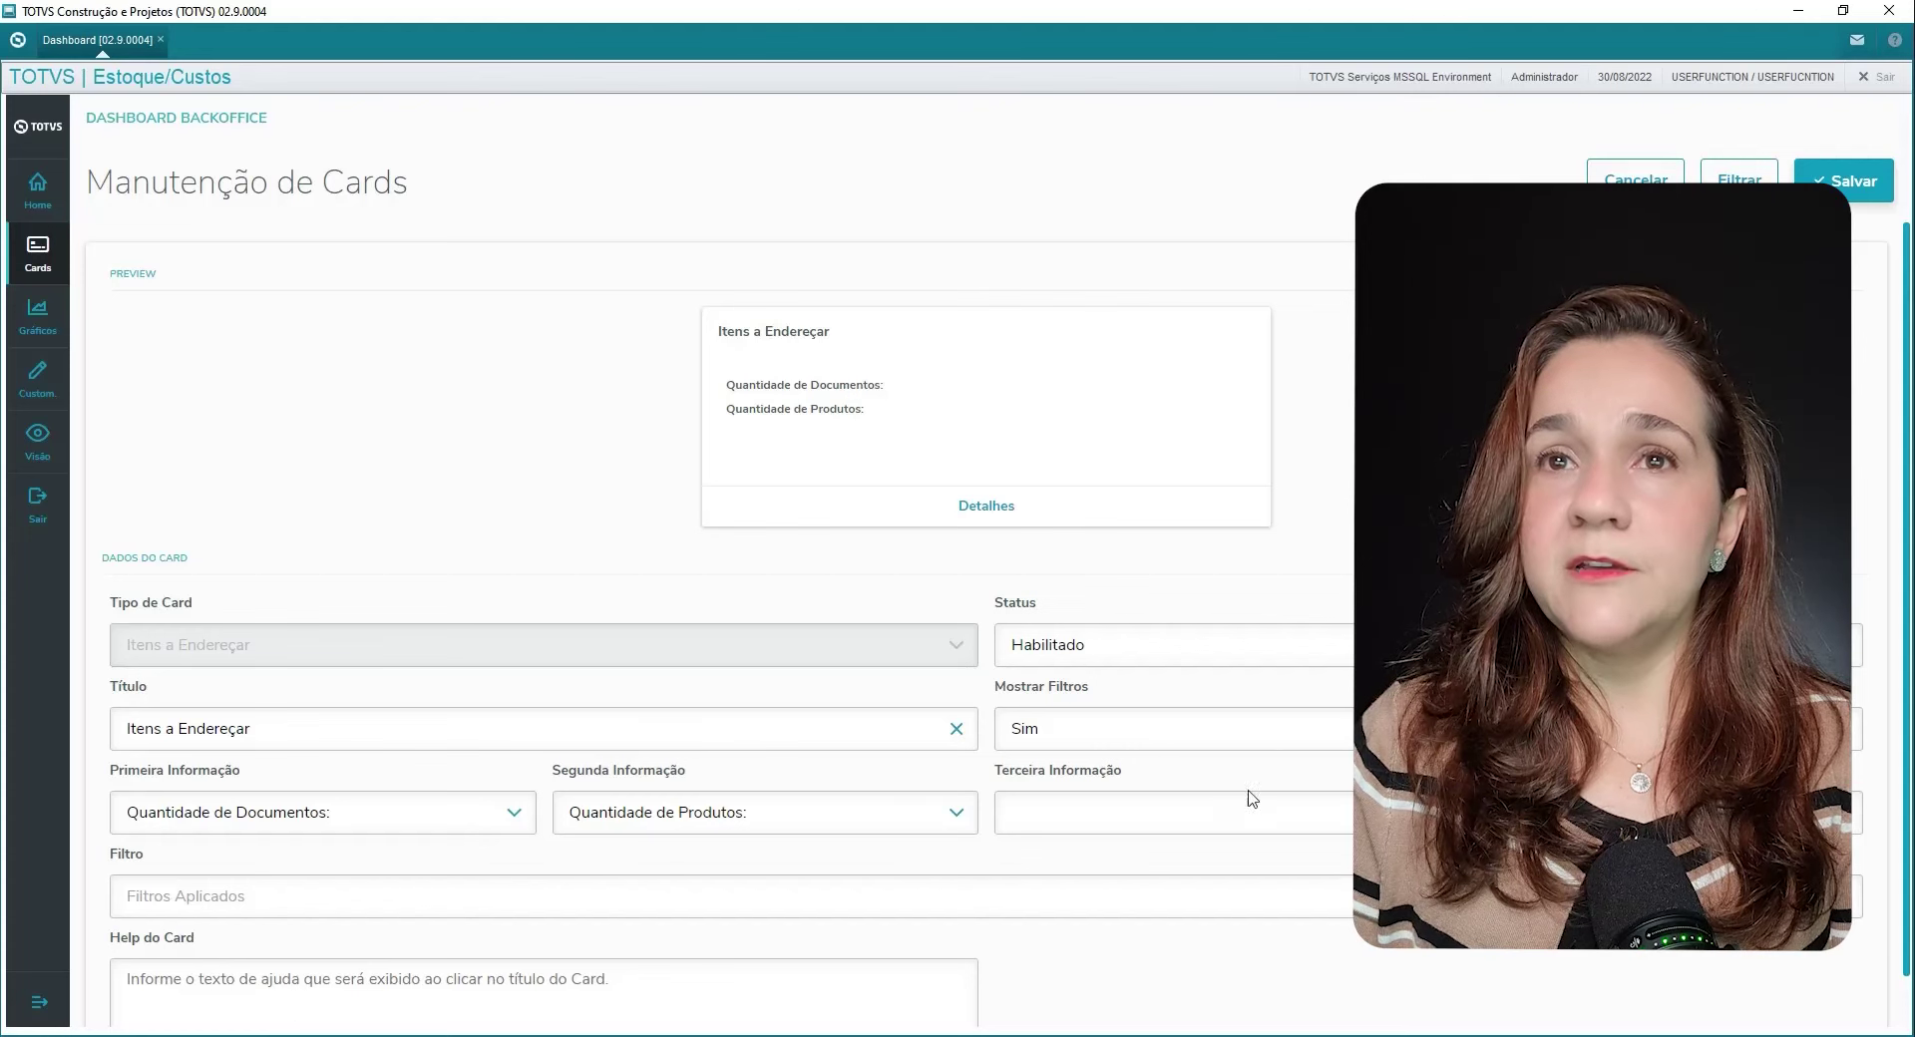
{"action": "left_click", "coordinate": [1739, 180]}
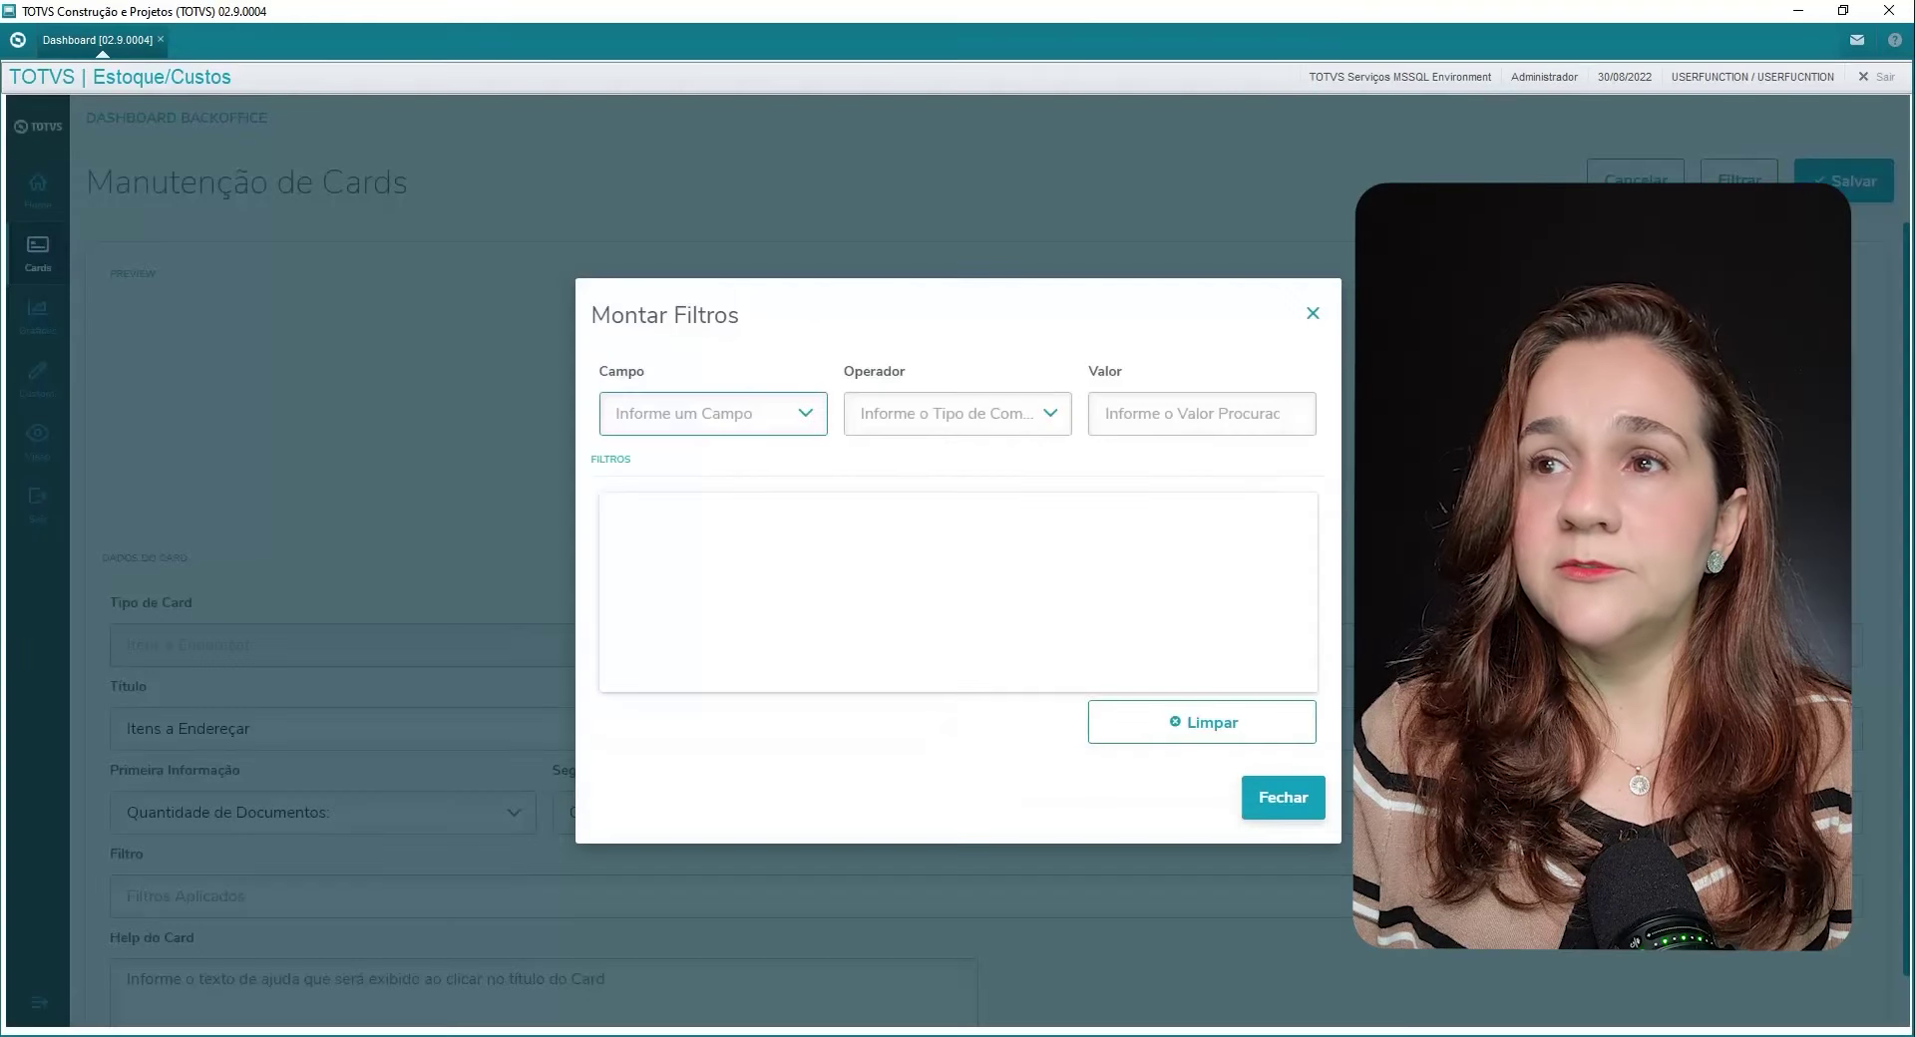
{"action": "left_click", "coordinate": [797, 414]}
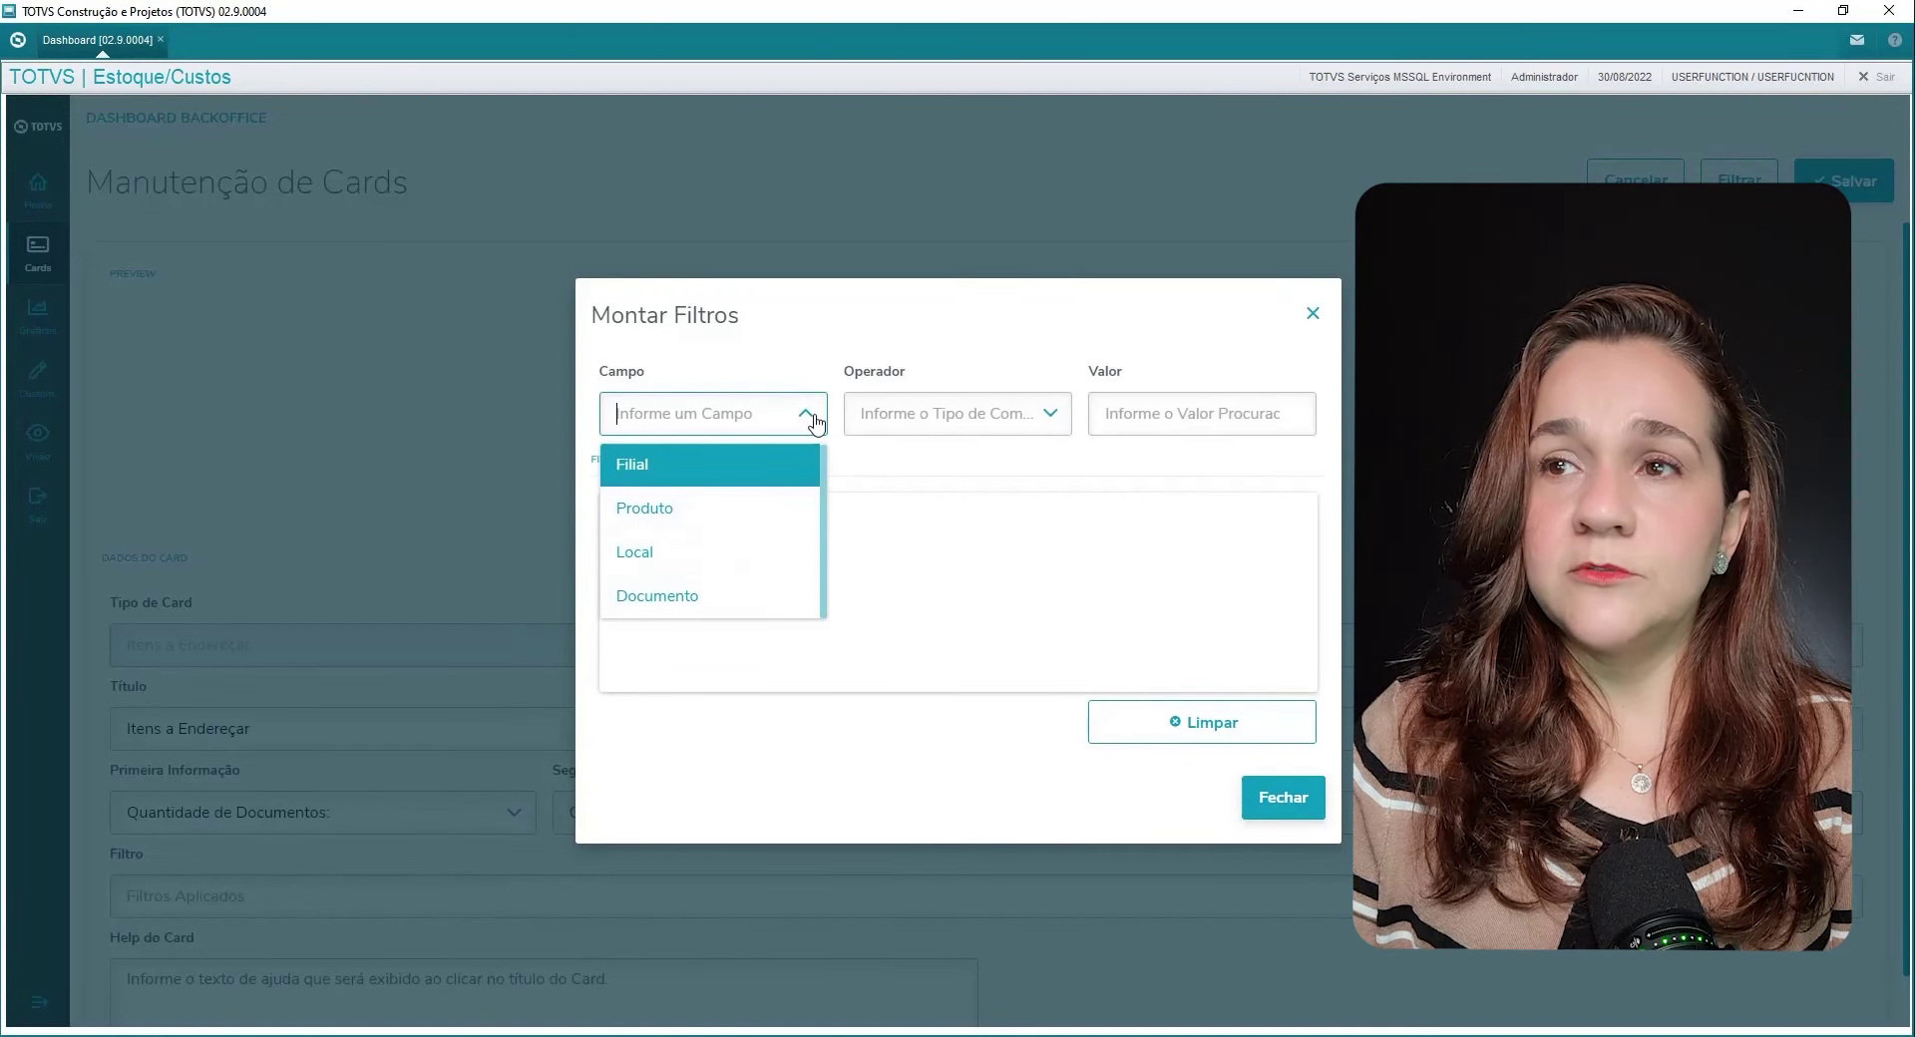
{"action": "left_click", "coordinate": [1636, 181]}
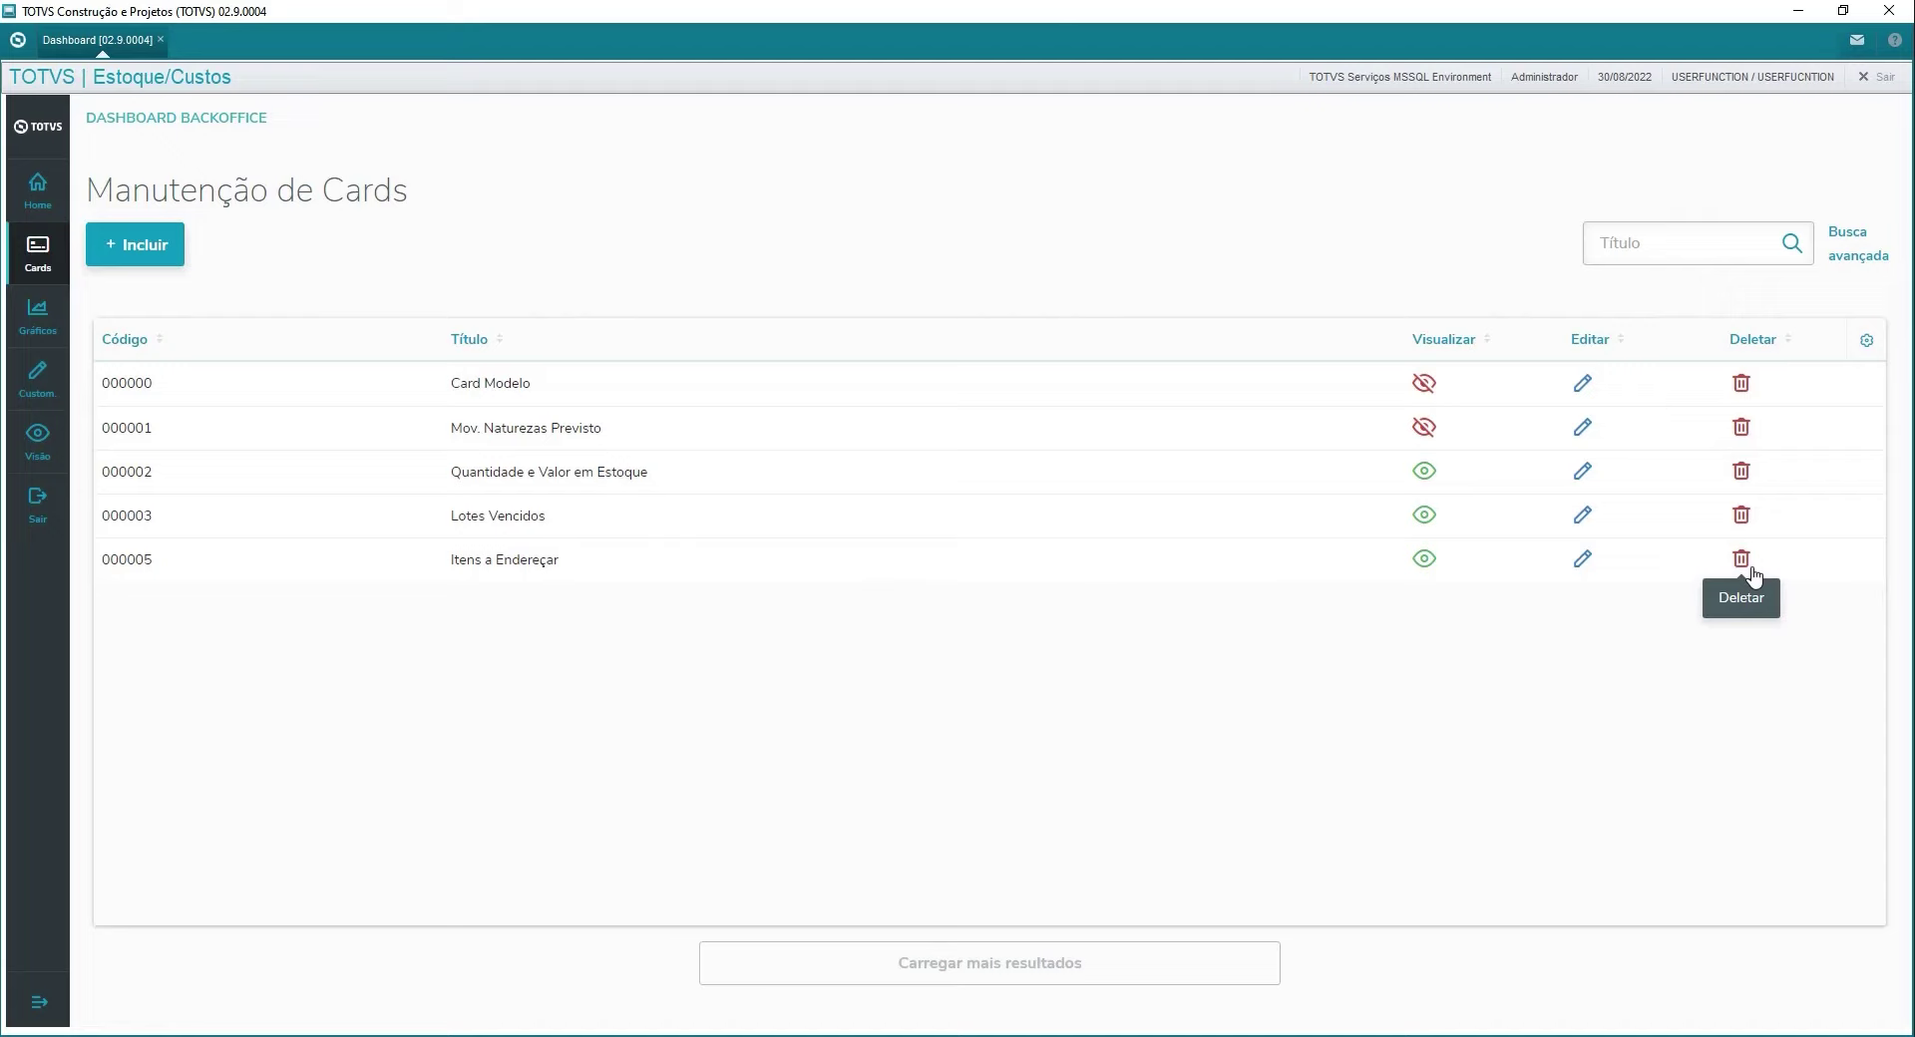
Step: Disable "Gráfico Modelo" and "Gráfico Saldo por Naturezas" in the chart maintenance, and open the "Lotes a Vencer" chart for editing
{"action": "left_click", "coordinate": [35, 322]}
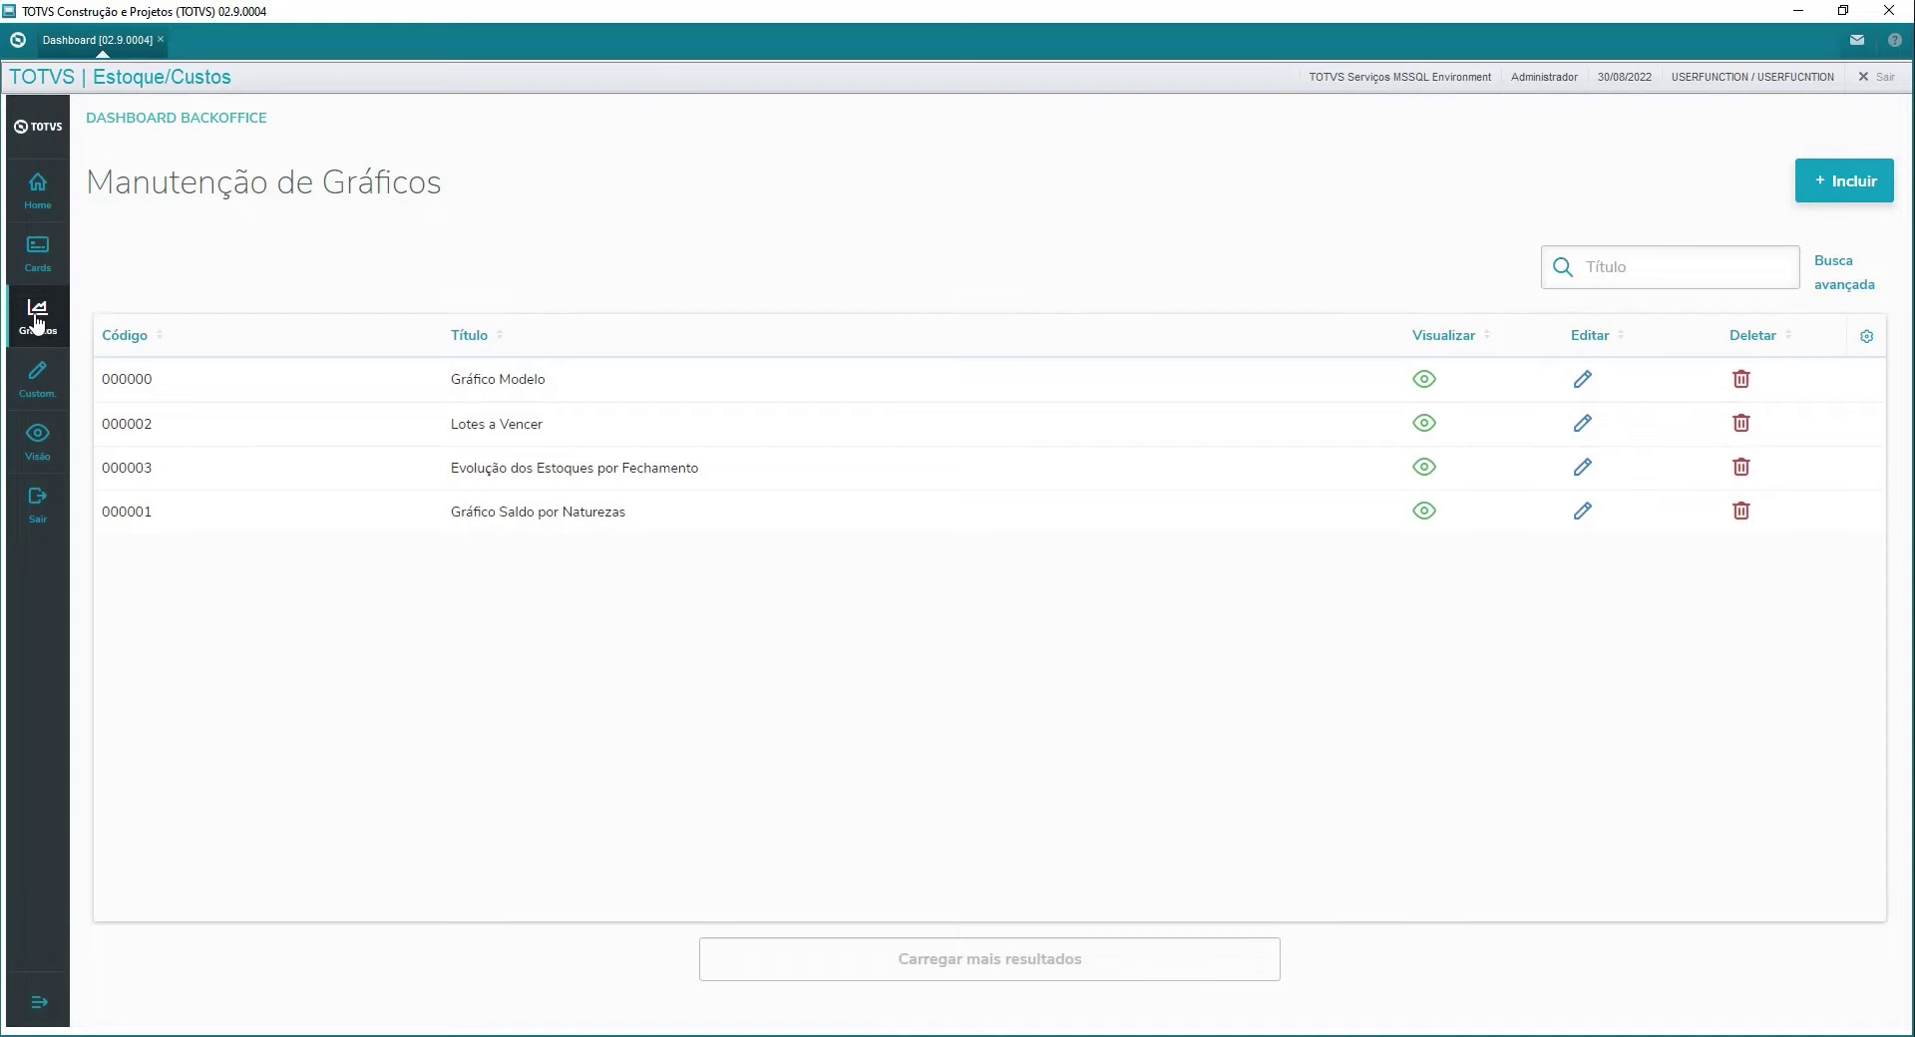
{"action": "left_click", "coordinate": [1425, 383]}
{"action": "left_click", "coordinate": [1425, 425]}
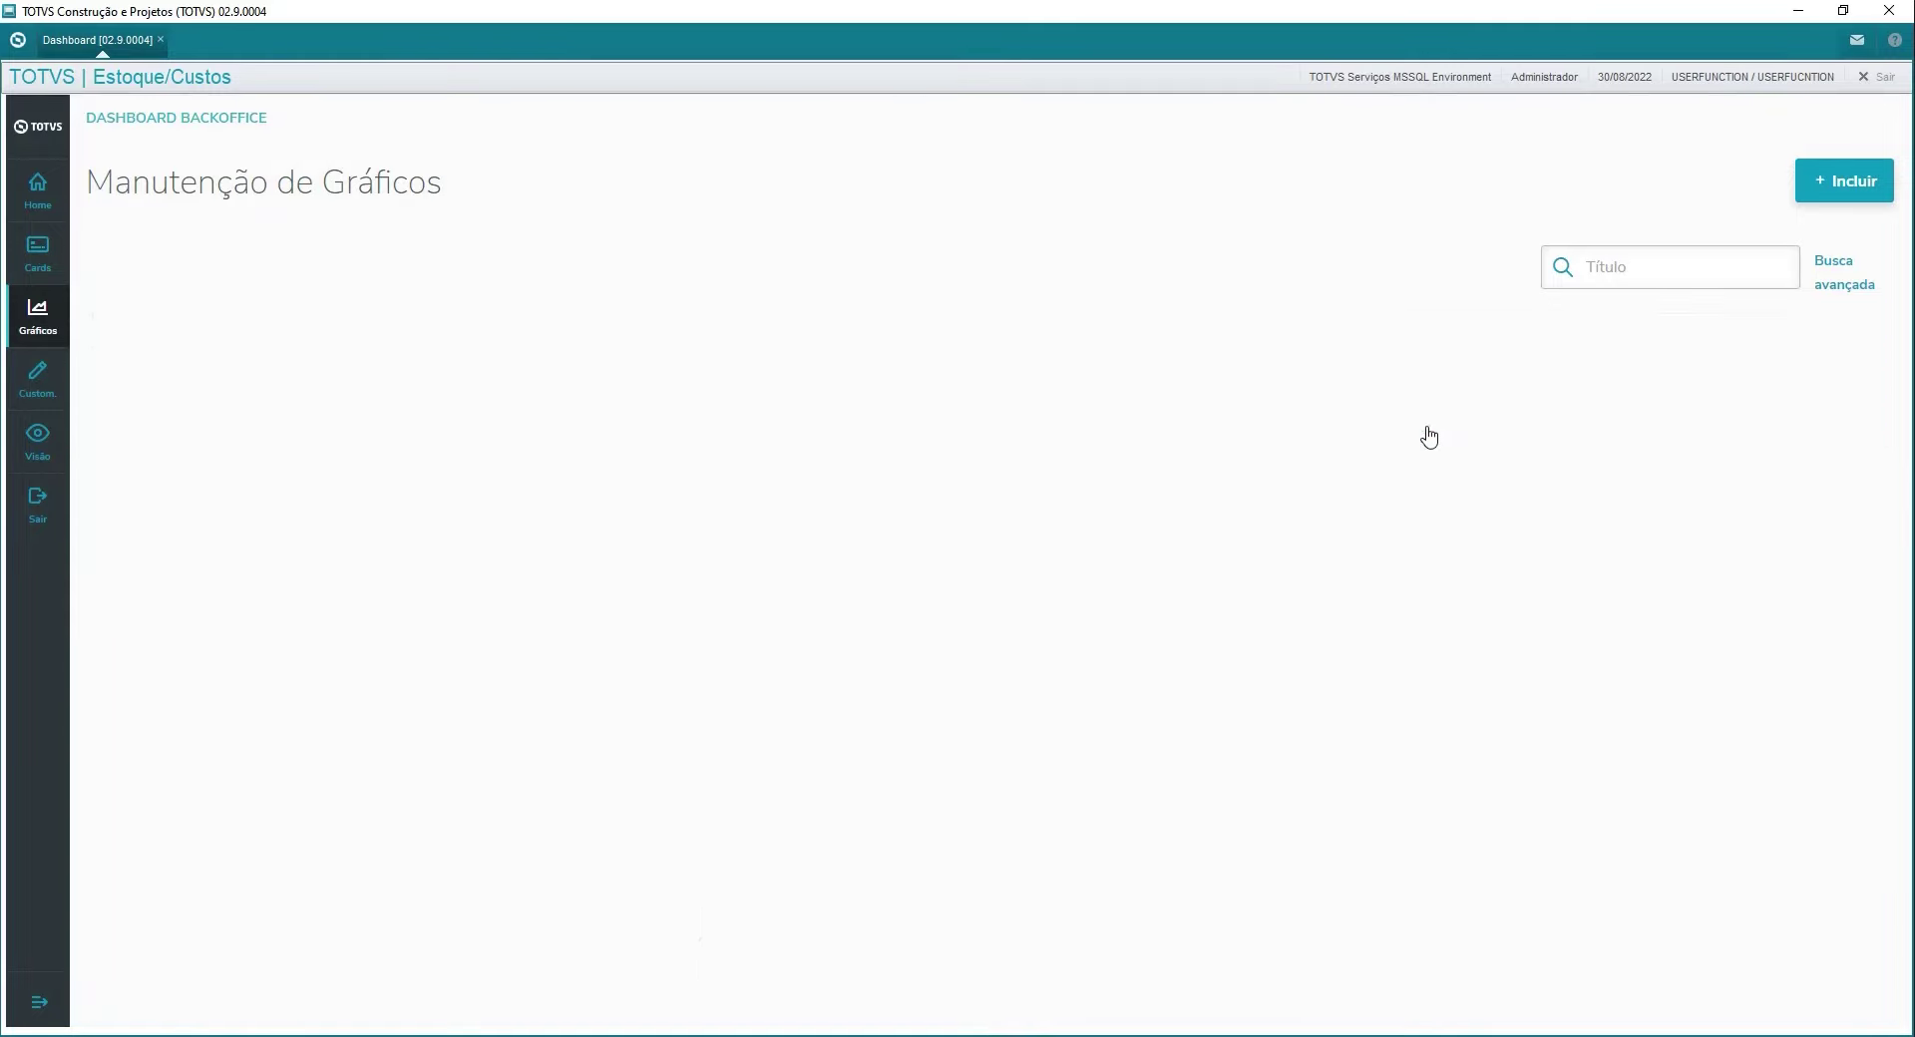
{"action": "left_click", "coordinate": [1426, 432]}
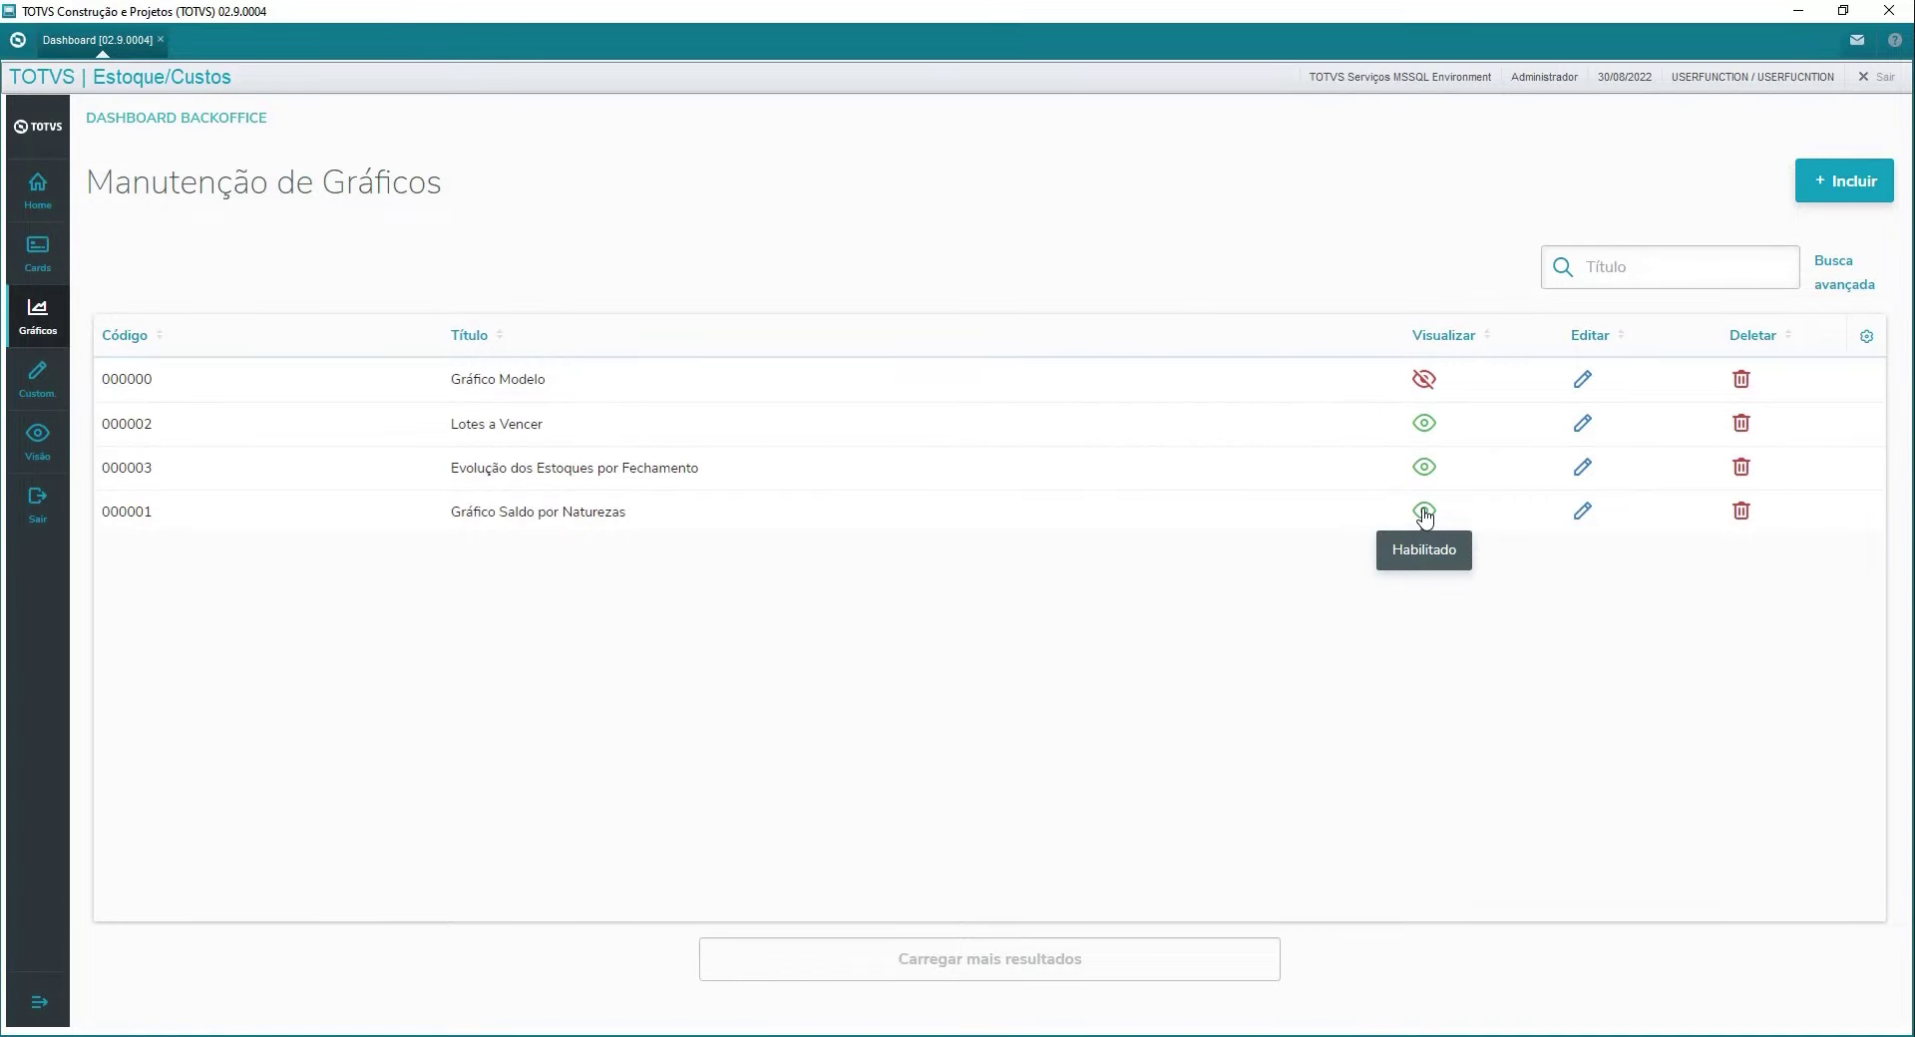
{"action": "left_click", "coordinate": [1424, 514]}
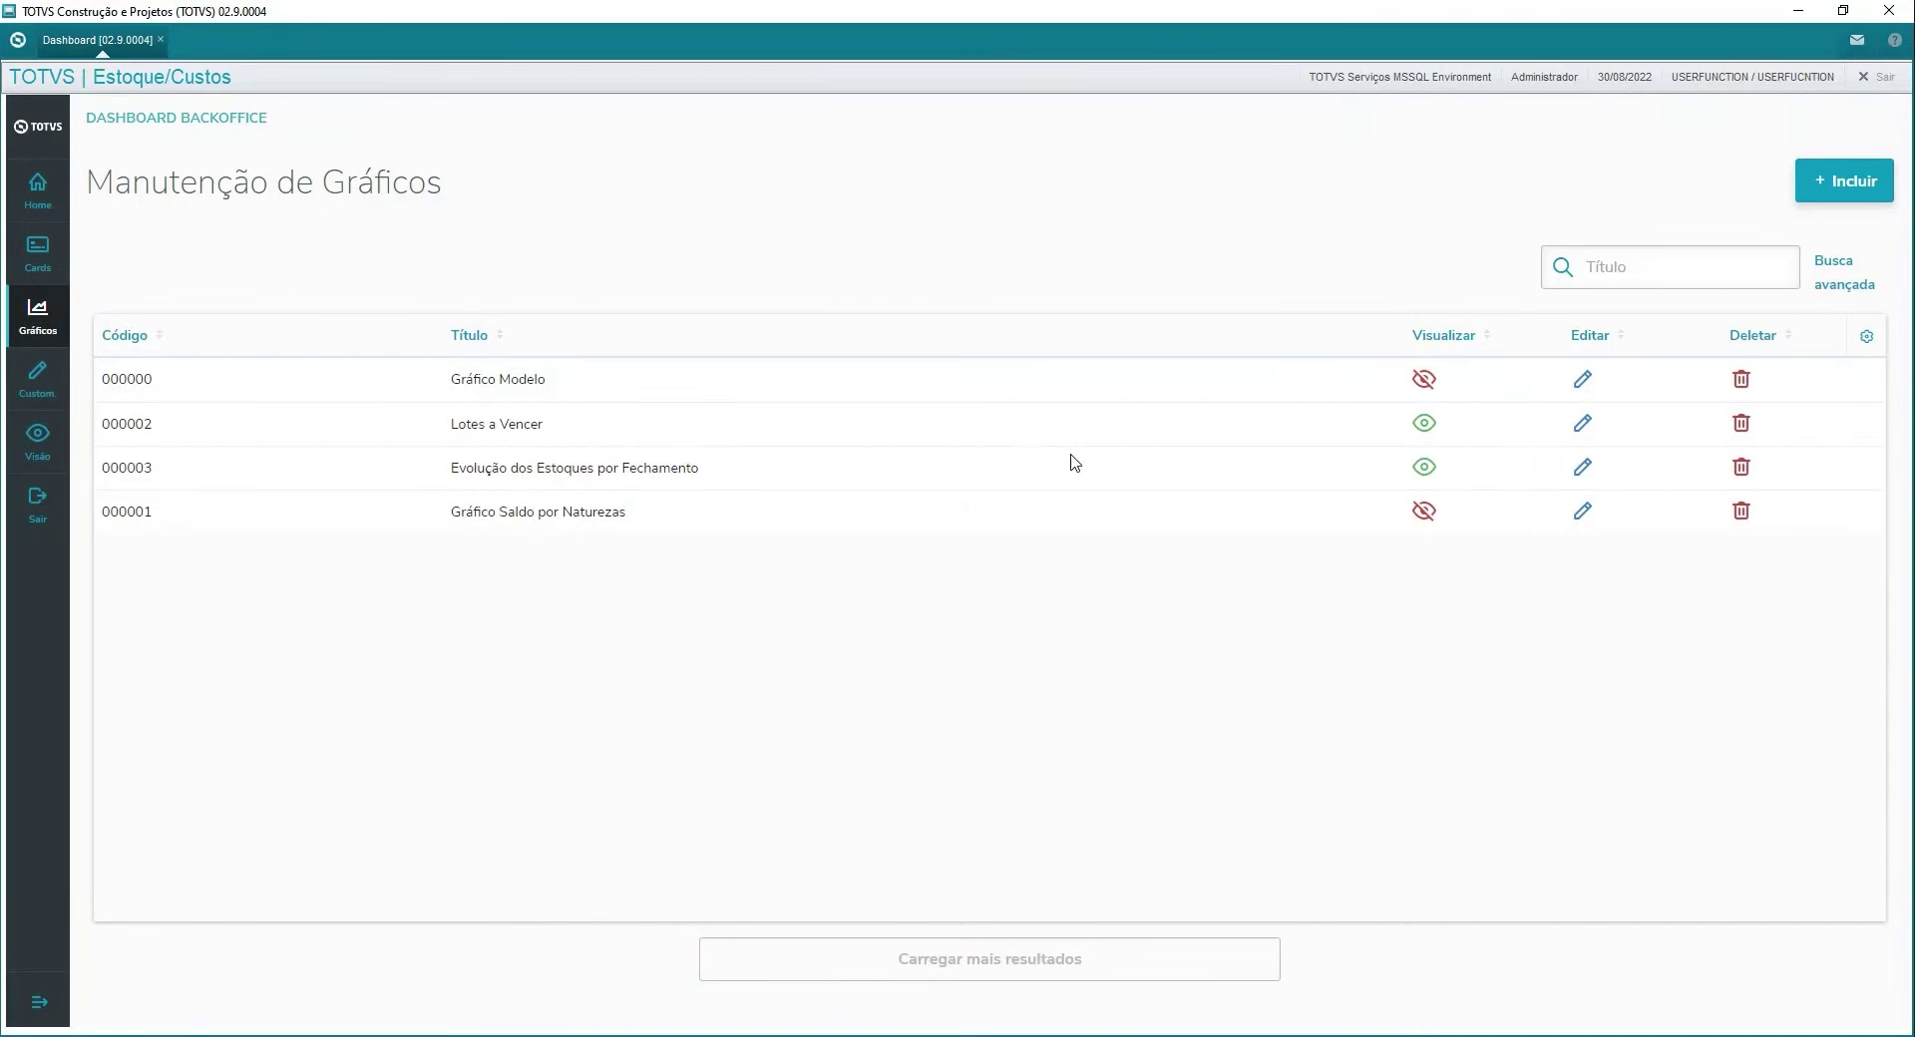
{"action": "left_click", "coordinate": [1584, 425]}
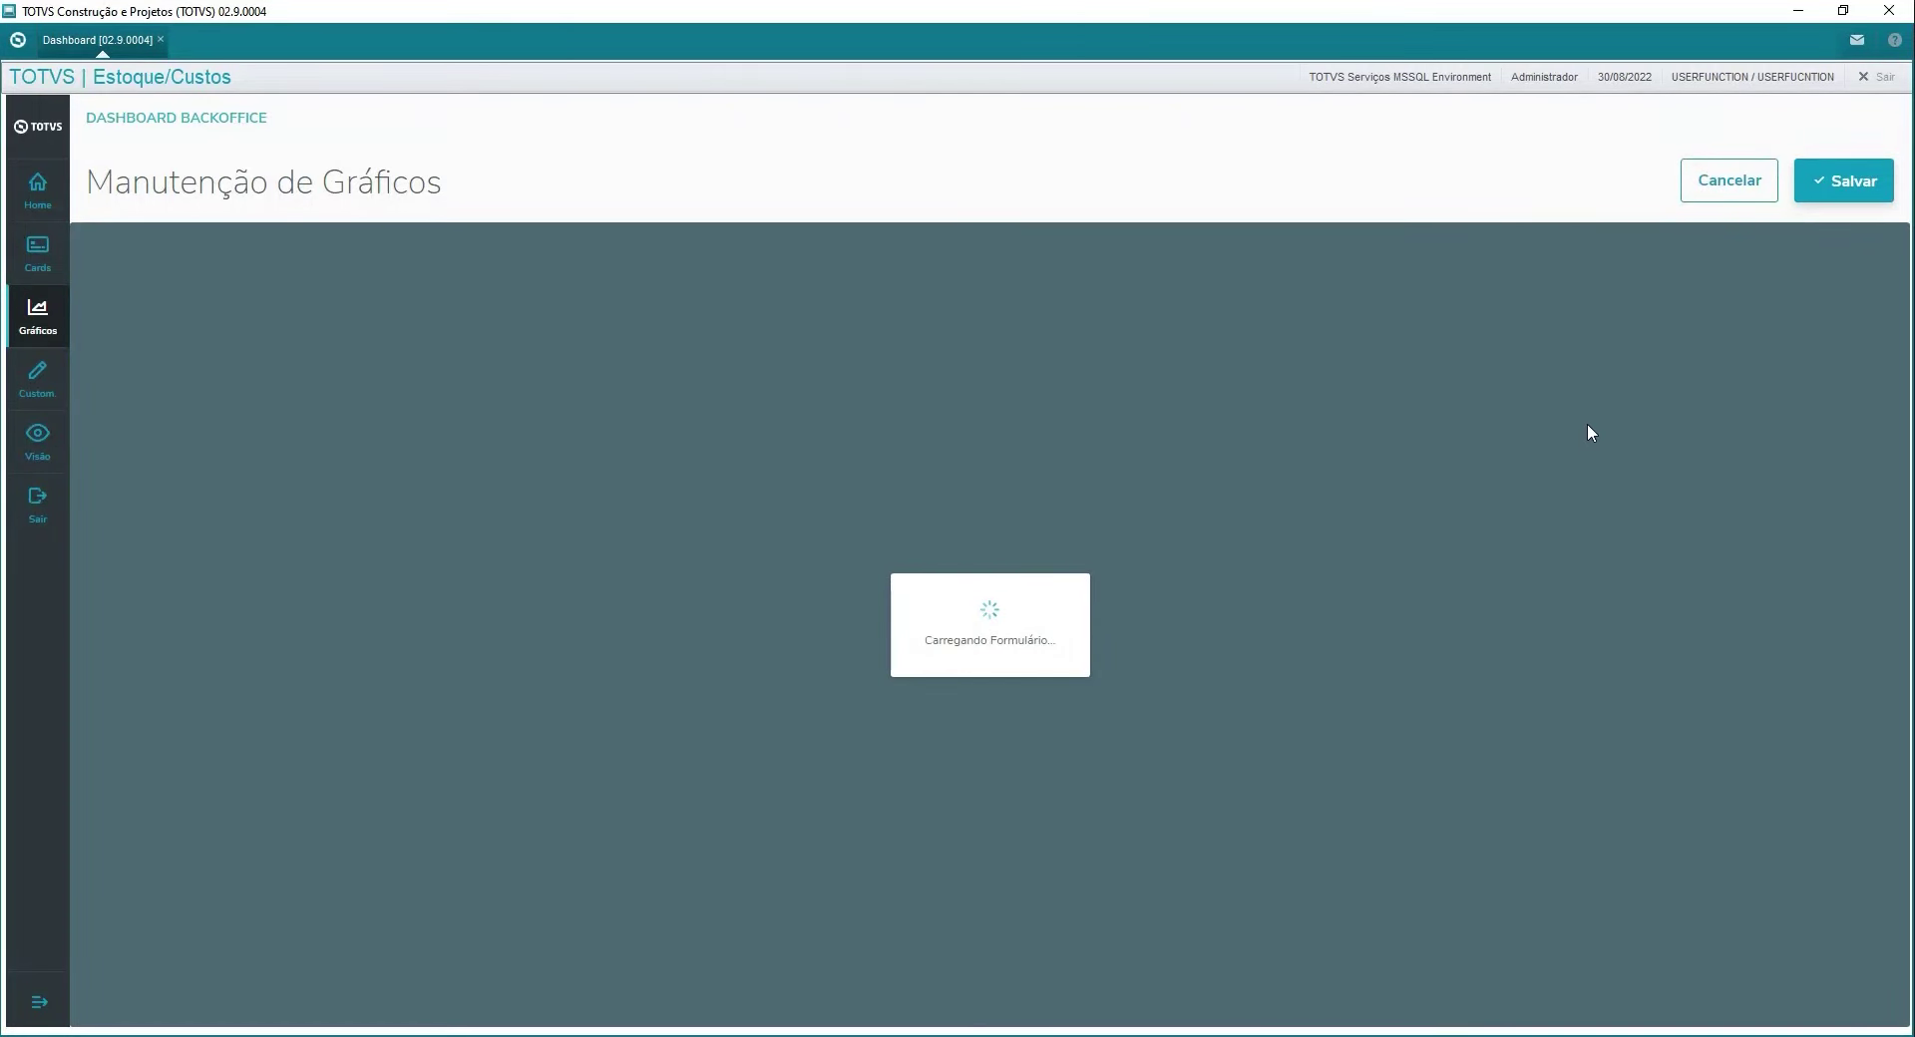
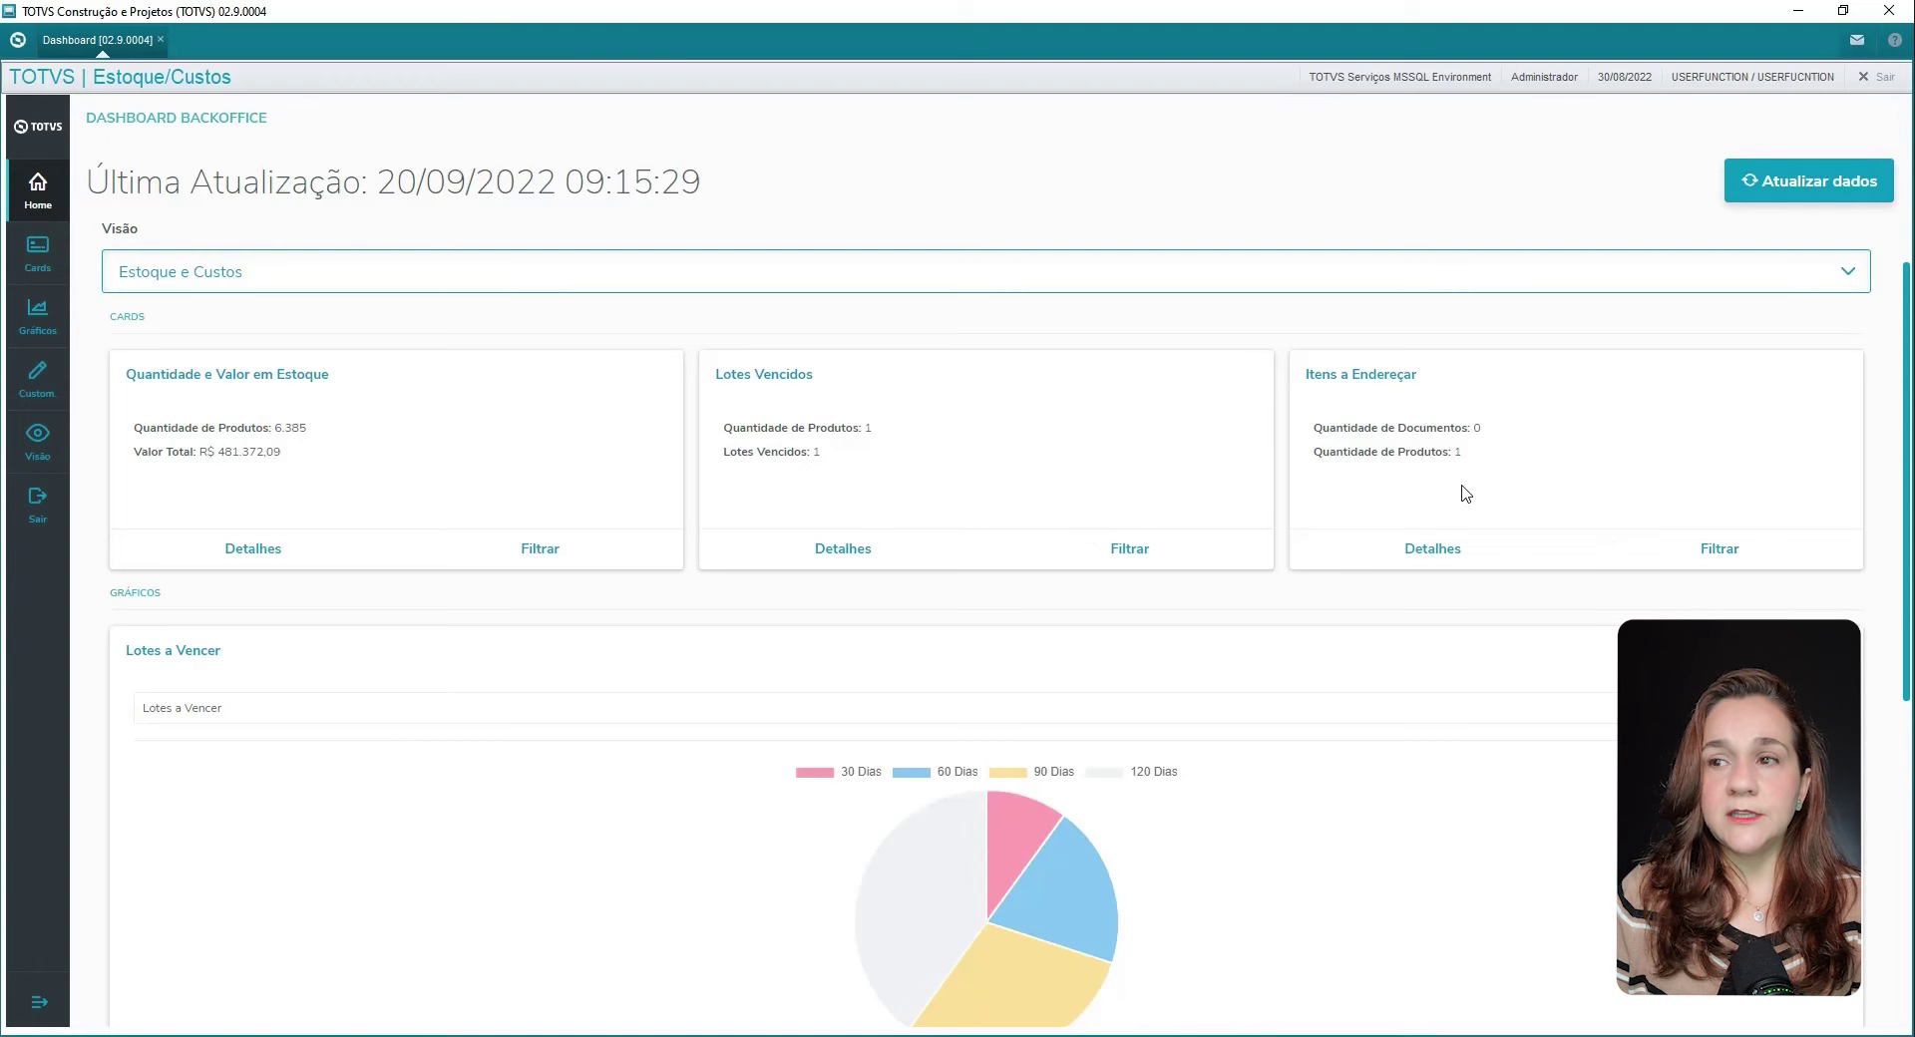
Step: Examine the cards and the two charts of the "Estoque e Custos" view on the home dashboard
{"action": "scroll", "coordinate": [606, 698], "scroll_direction": "down", "scroll_amount": 1}
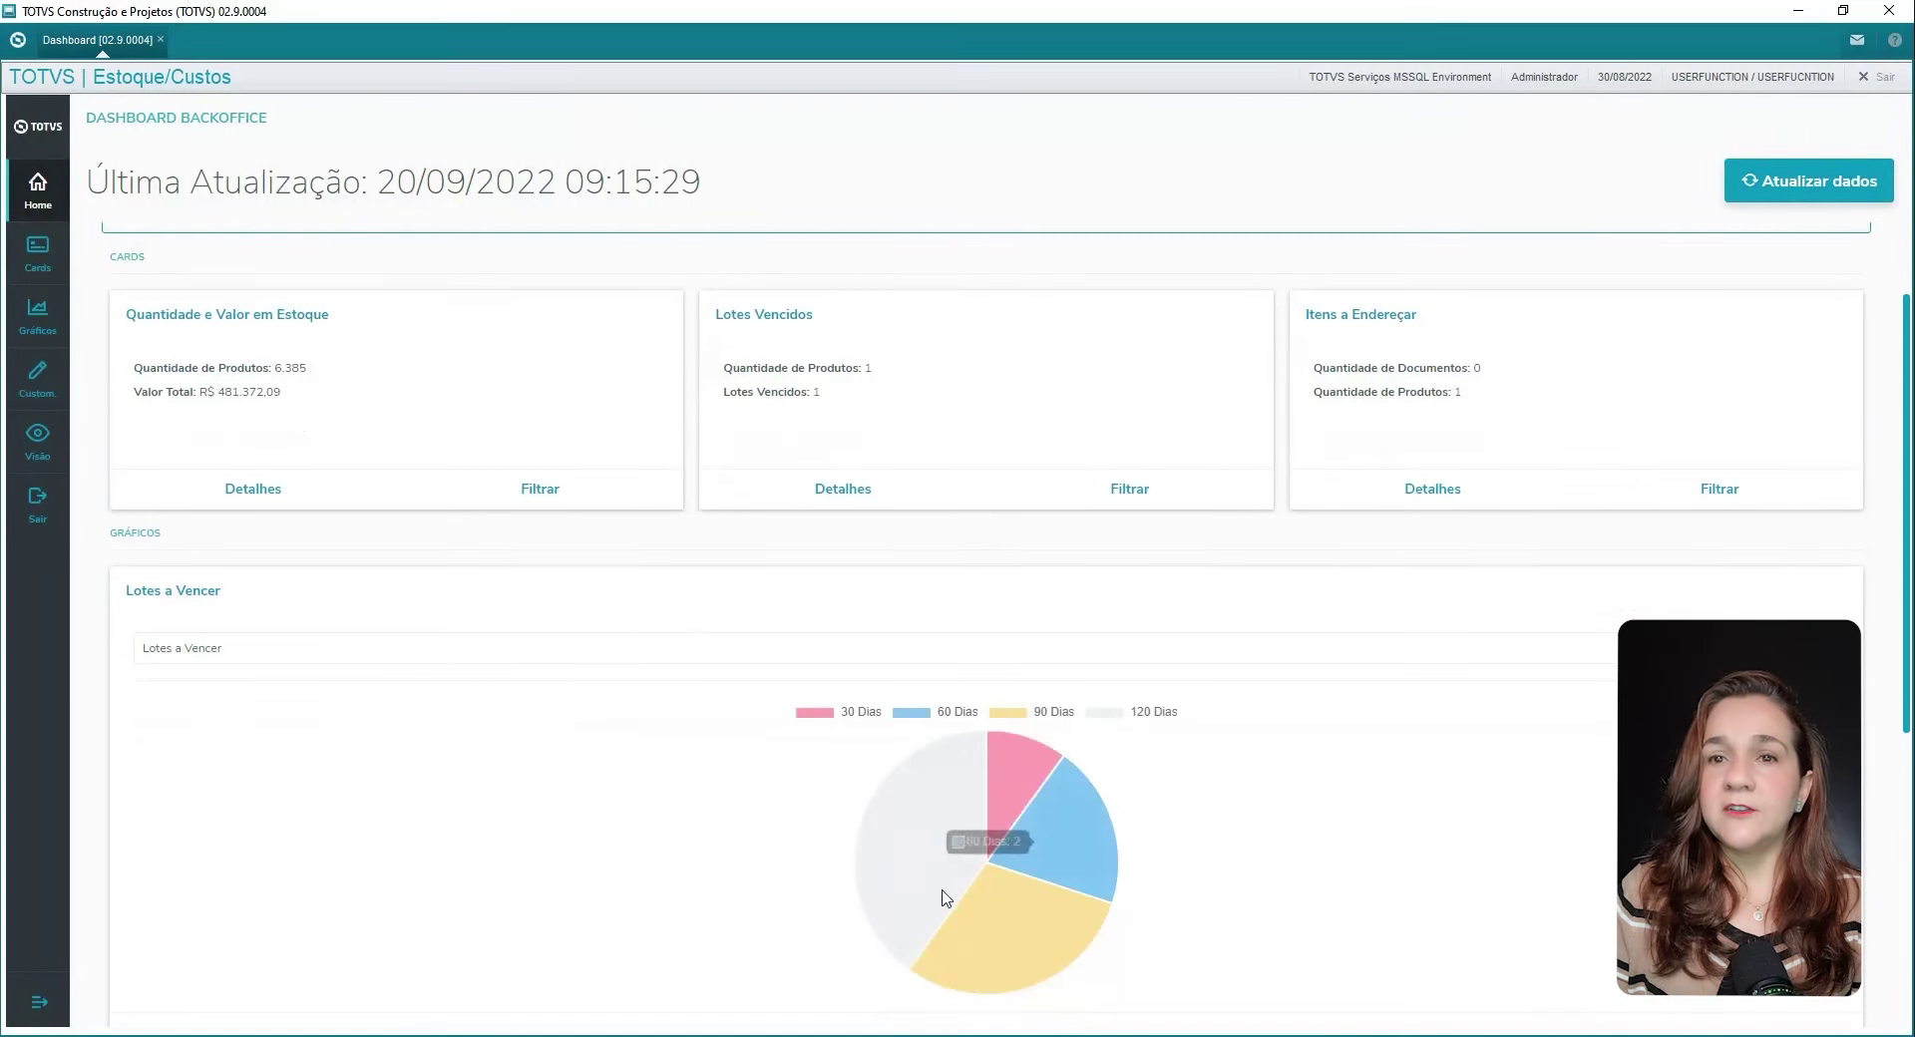
{"action": "scroll", "coordinate": [744, 834], "scroll_direction": "down", "scroll_amount": 4}
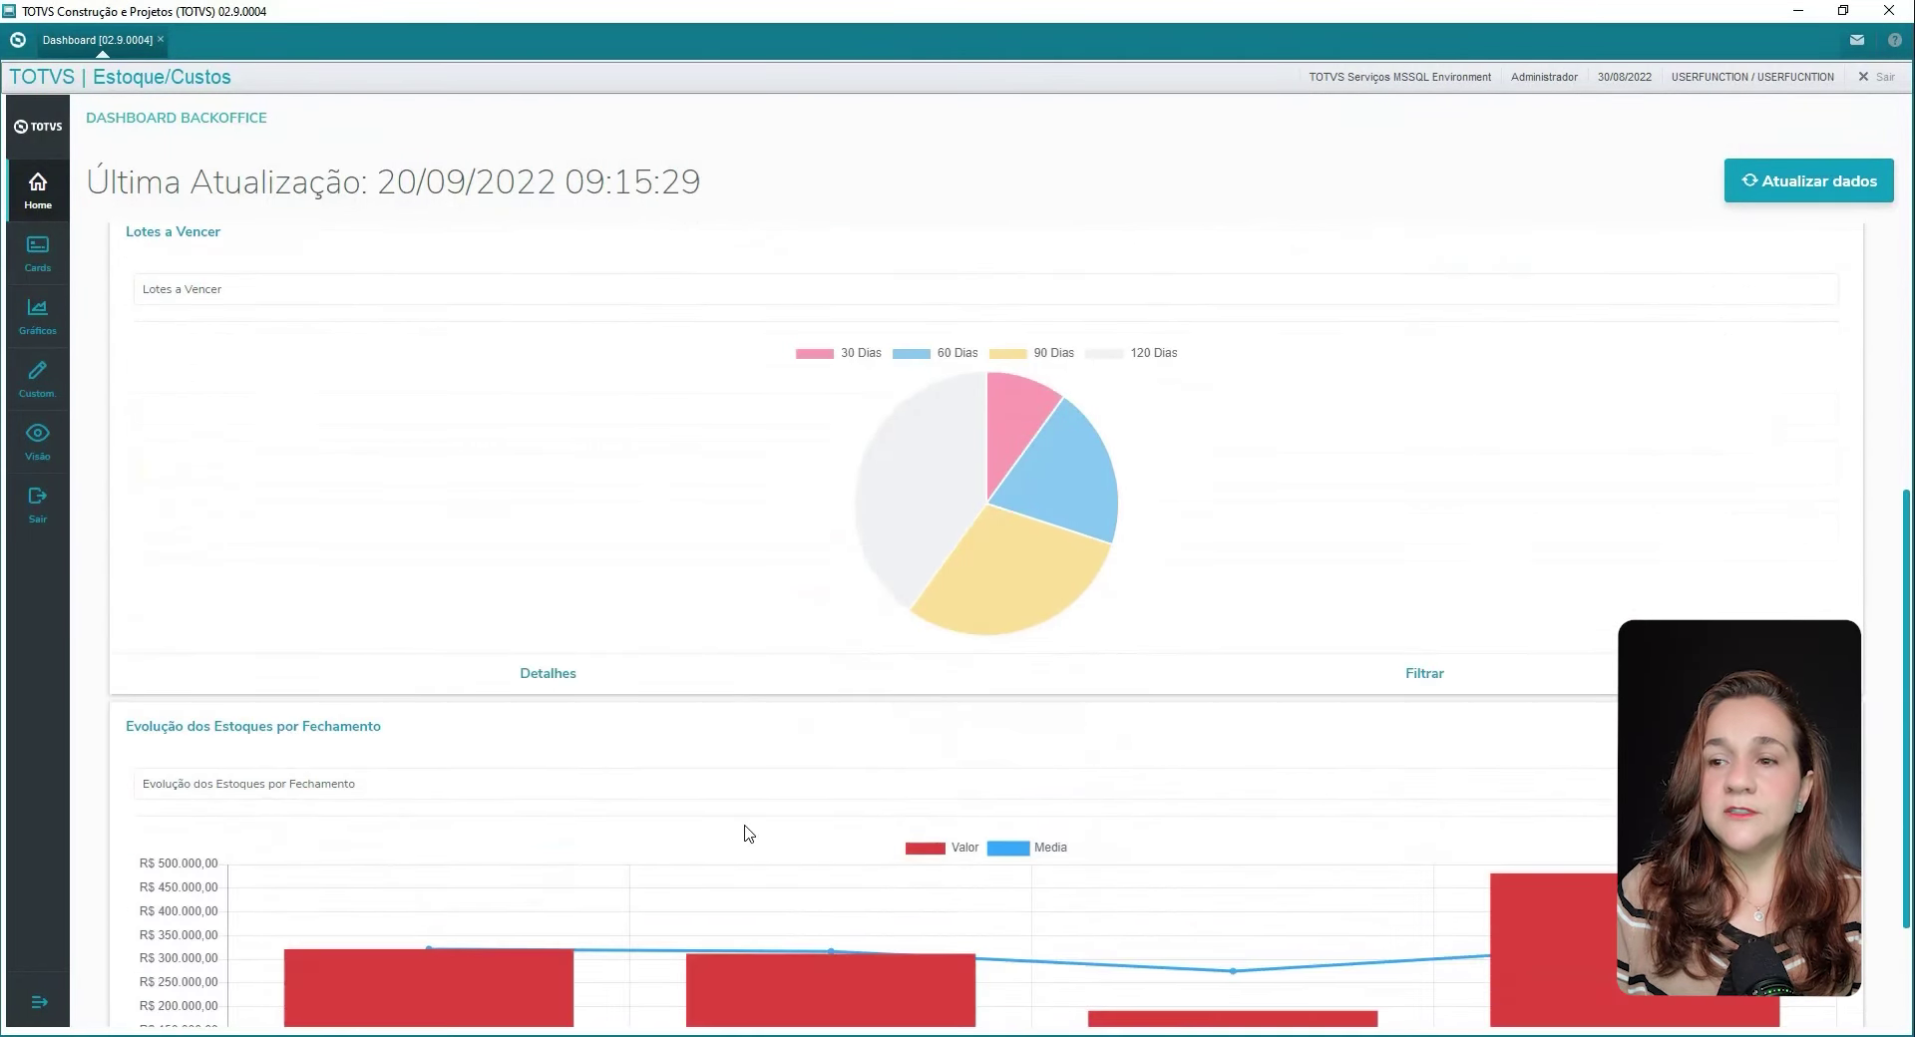
{"action": "scroll", "coordinate": [744, 833], "scroll_direction": "down", "scroll_amount": 2}
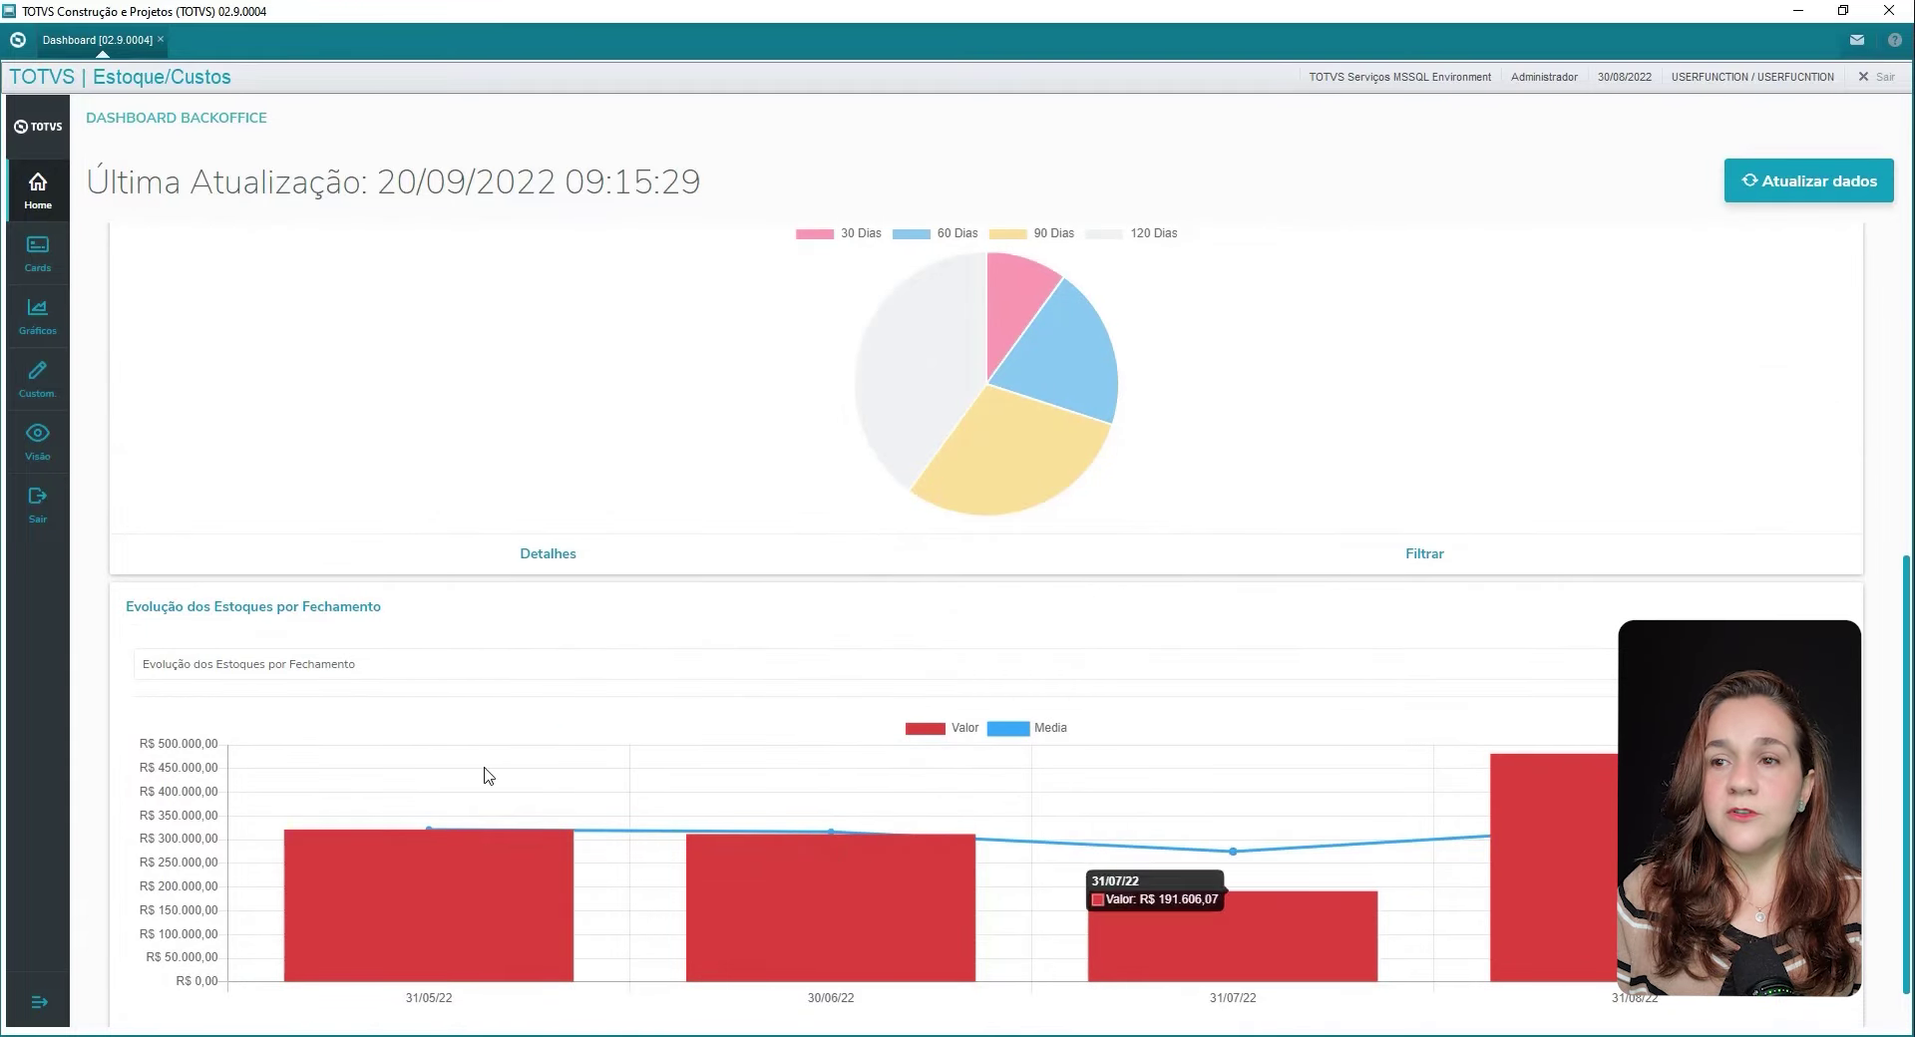
{"action": "scroll", "coordinate": [428, 782], "scroll_direction": "down", "scroll_amount": 1}
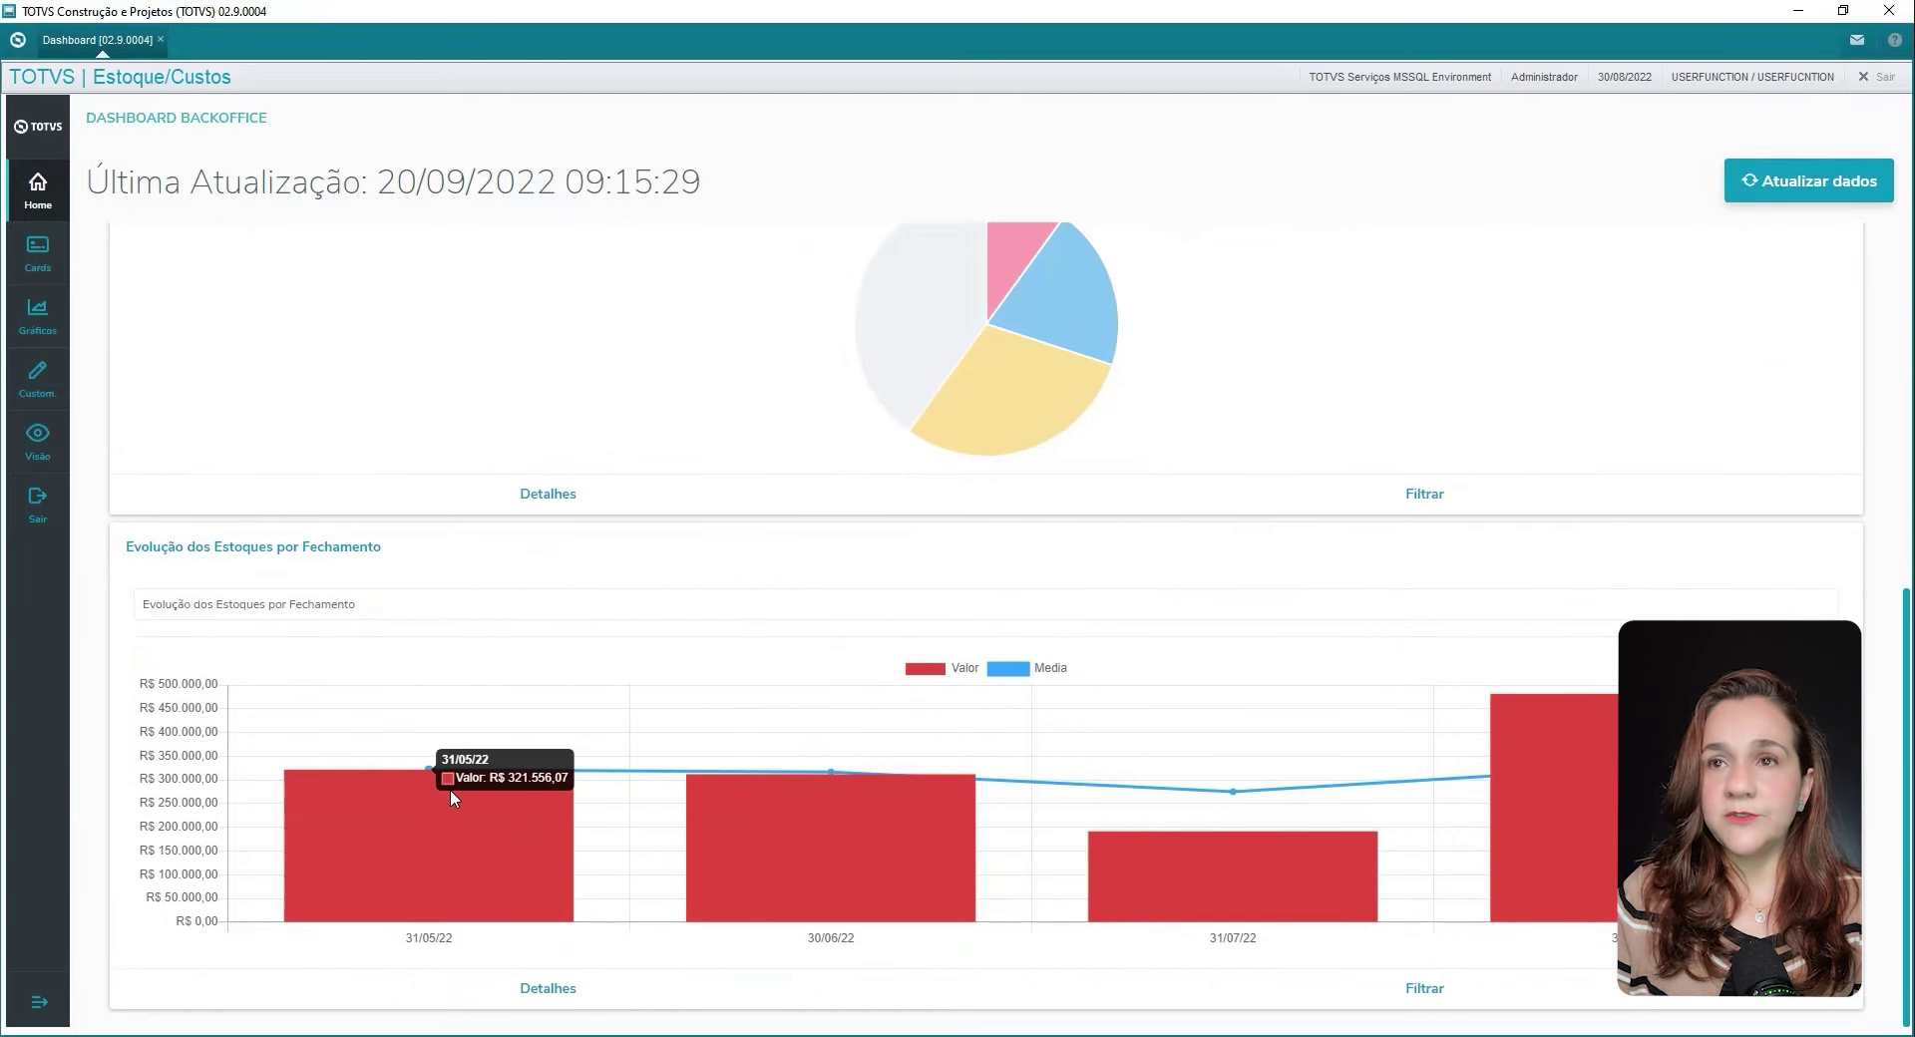
{"action": "scroll", "coordinate": [451, 788], "scroll_direction": "up", "scroll_amount": 5}
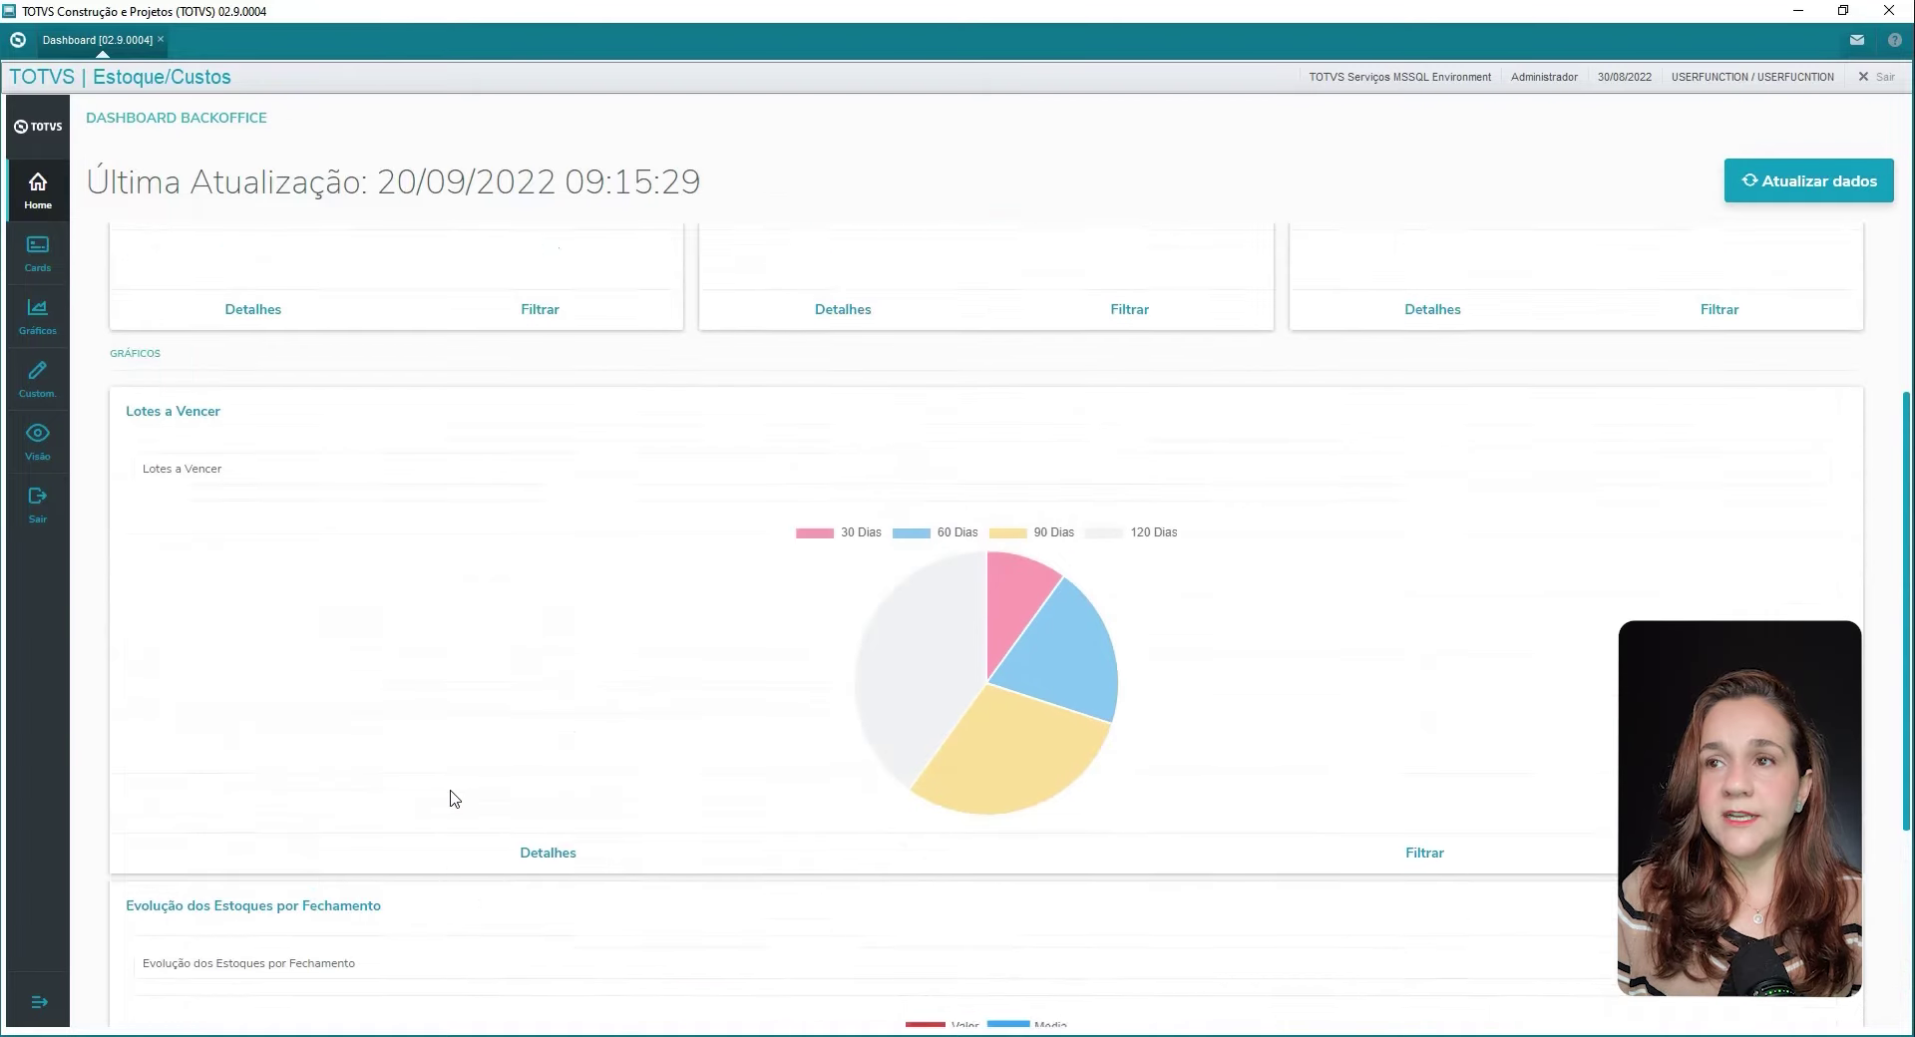
{"action": "scroll", "coordinate": [454, 798], "scroll_direction": "up", "scroll_amount": 1}
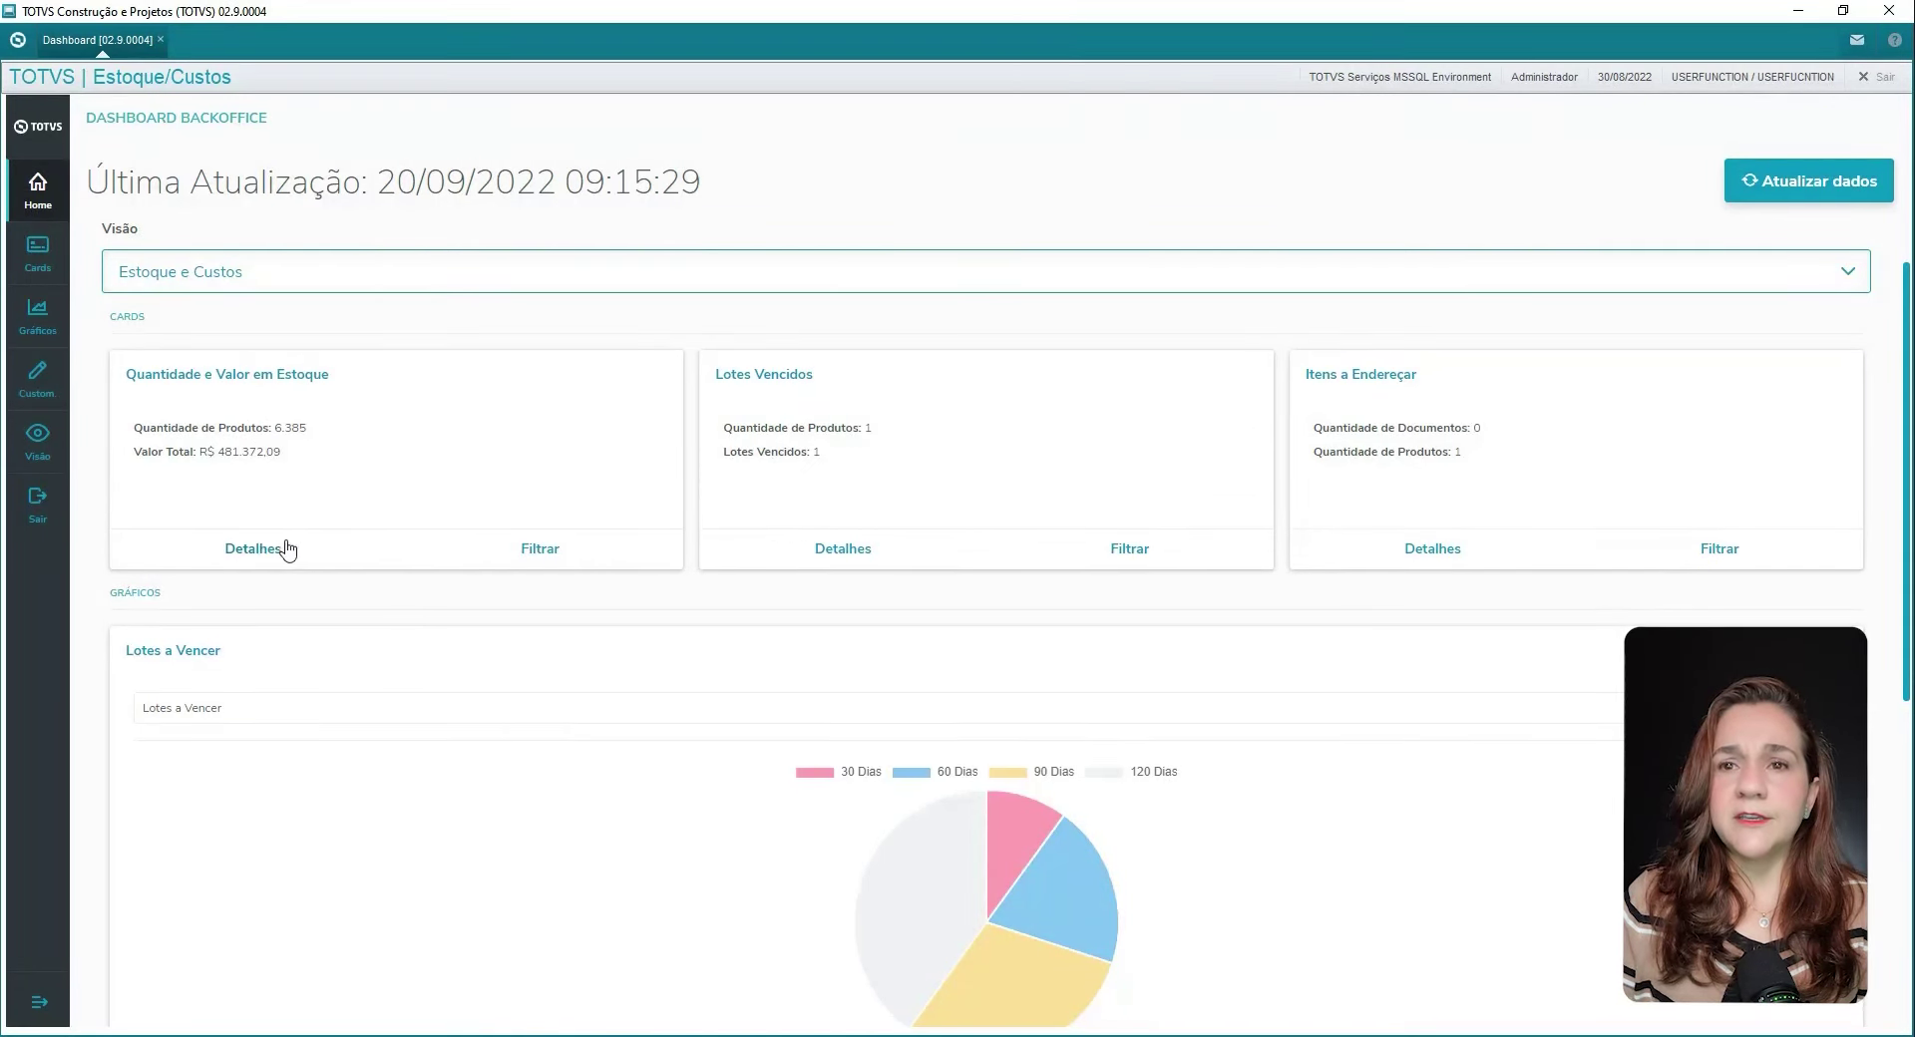
Step: Open the details of the "Quantidade e Valor em Estoque" card and show the hidden "Descricao" column after "Código"
{"action": "left_click", "coordinate": [255, 550]}
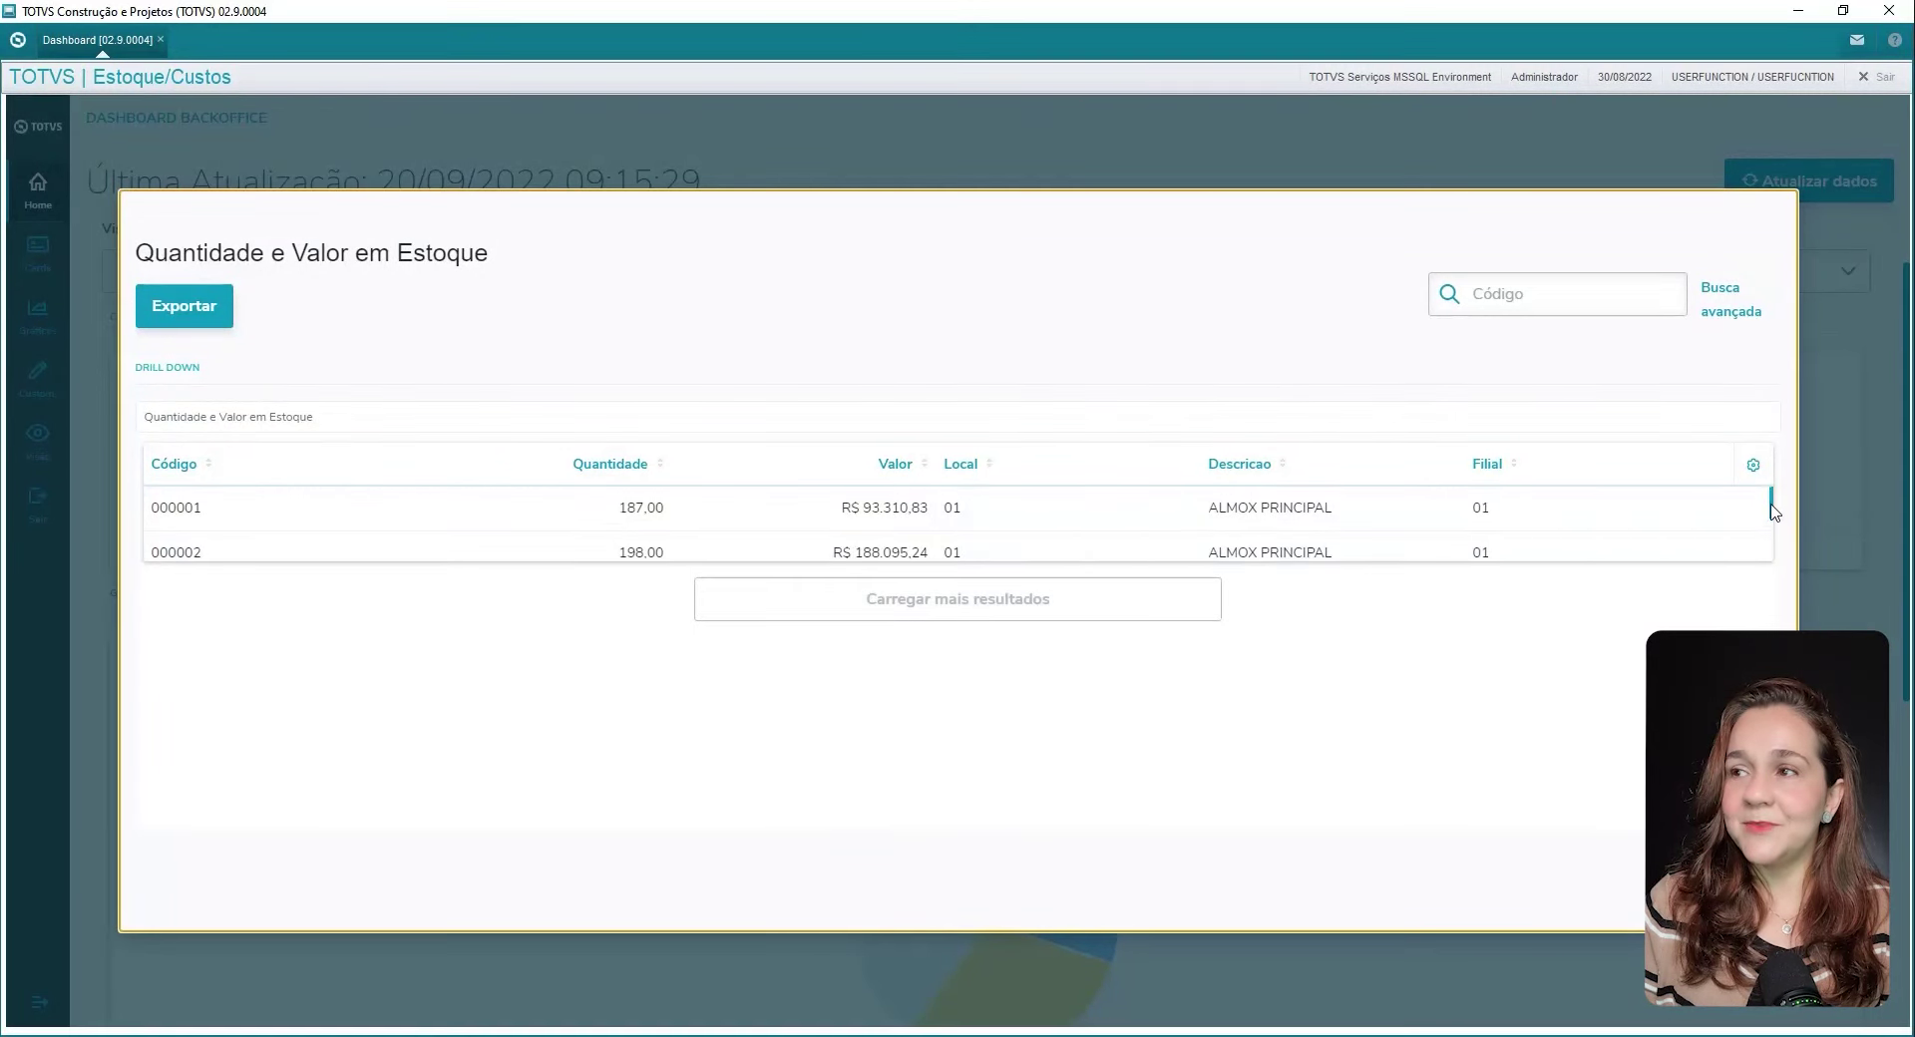
{"action": "mouse_move", "coordinate": [1775, 510]}
{"action": "left_mouse_down"}
{"action": "mouse_move", "coordinate": [1774, 567]}
{"action": "mouse_move", "coordinate": [1765, 496]}
{"action": "left_mouse_up"}
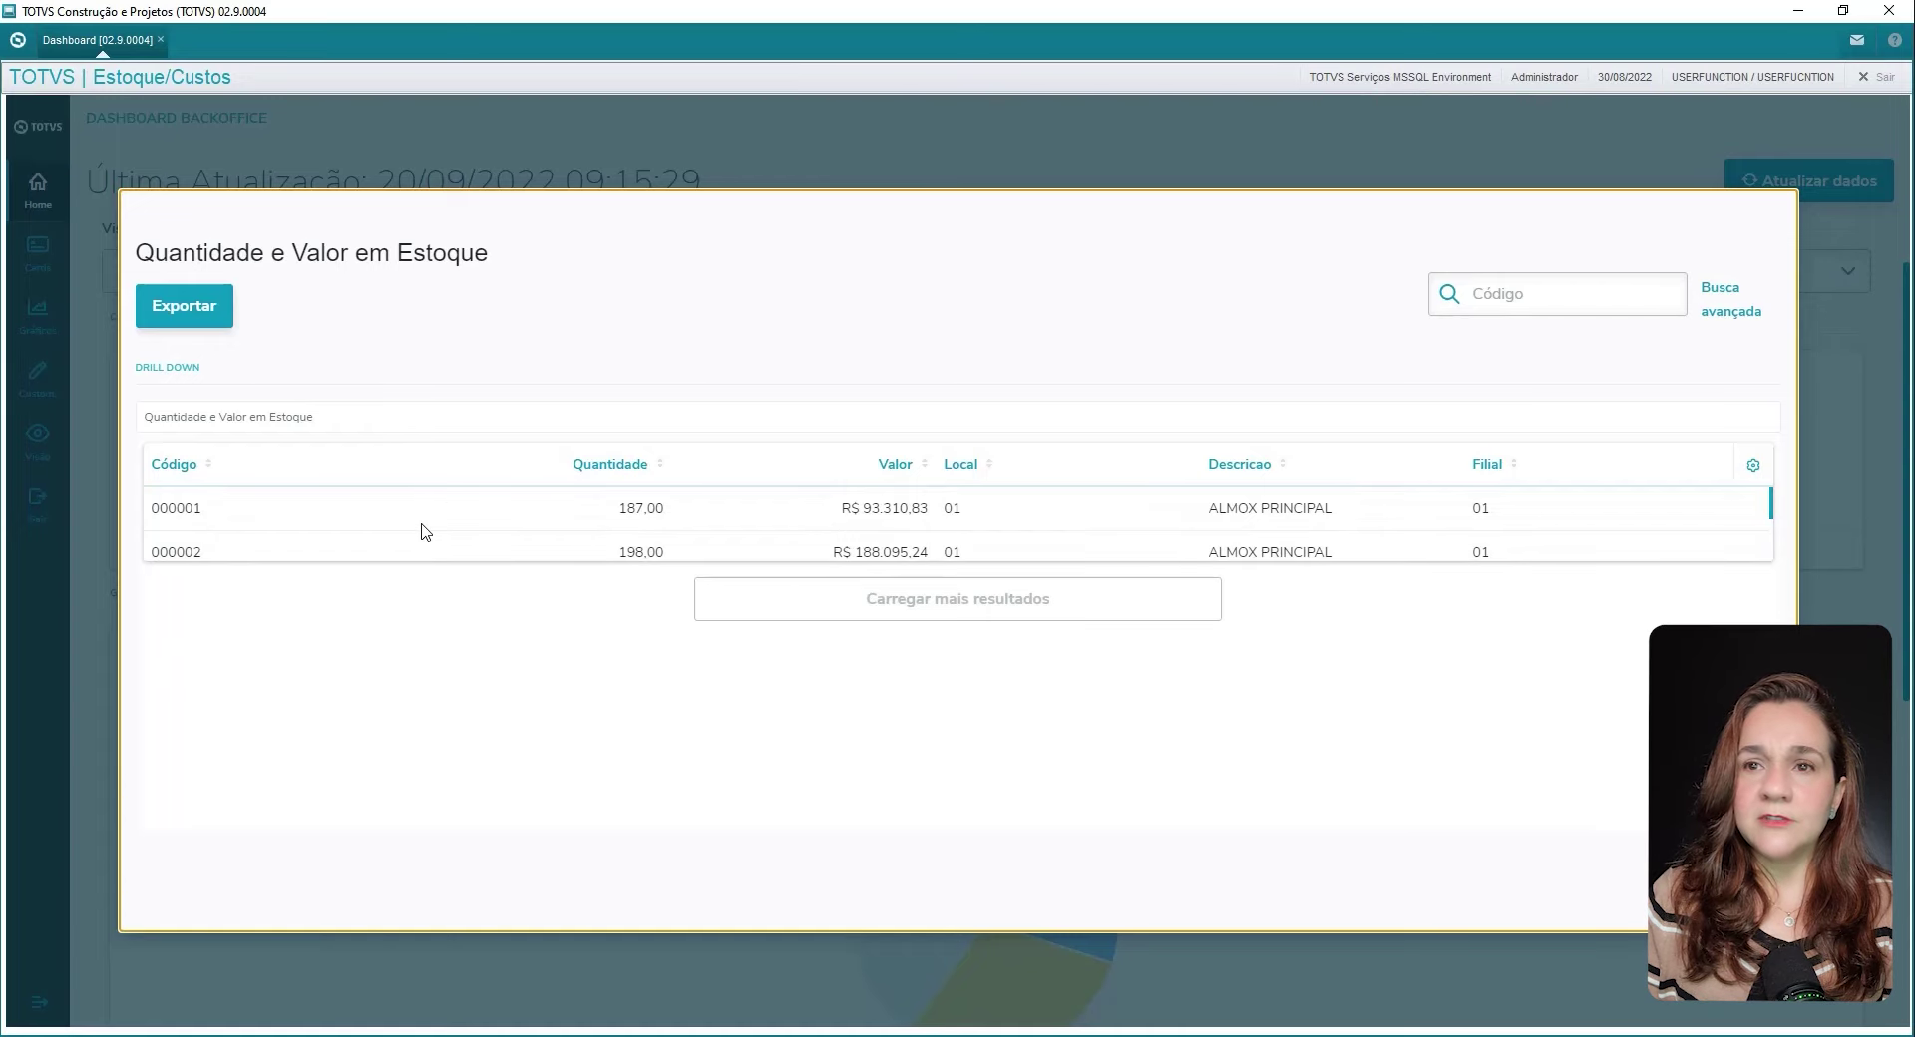
{"action": "left_click", "coordinate": [1754, 466]}
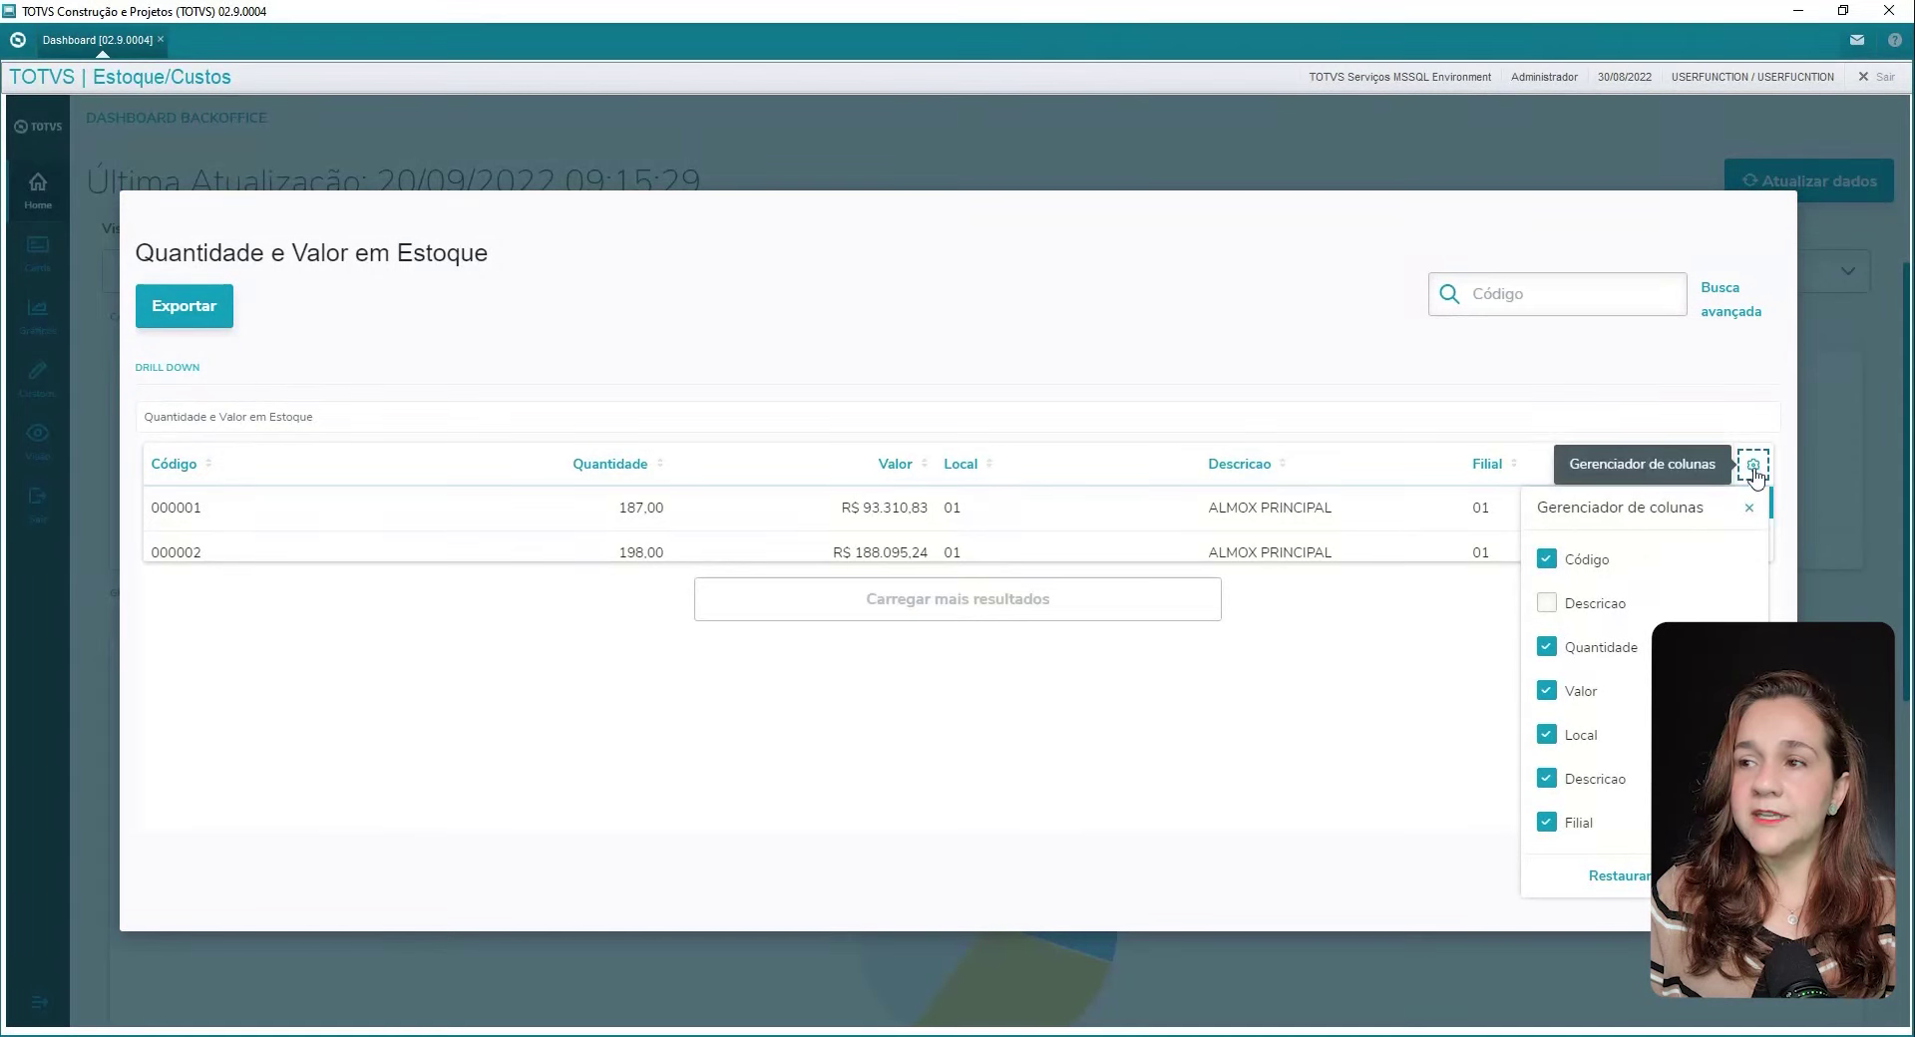
{"action": "left_click", "coordinate": [1547, 602]}
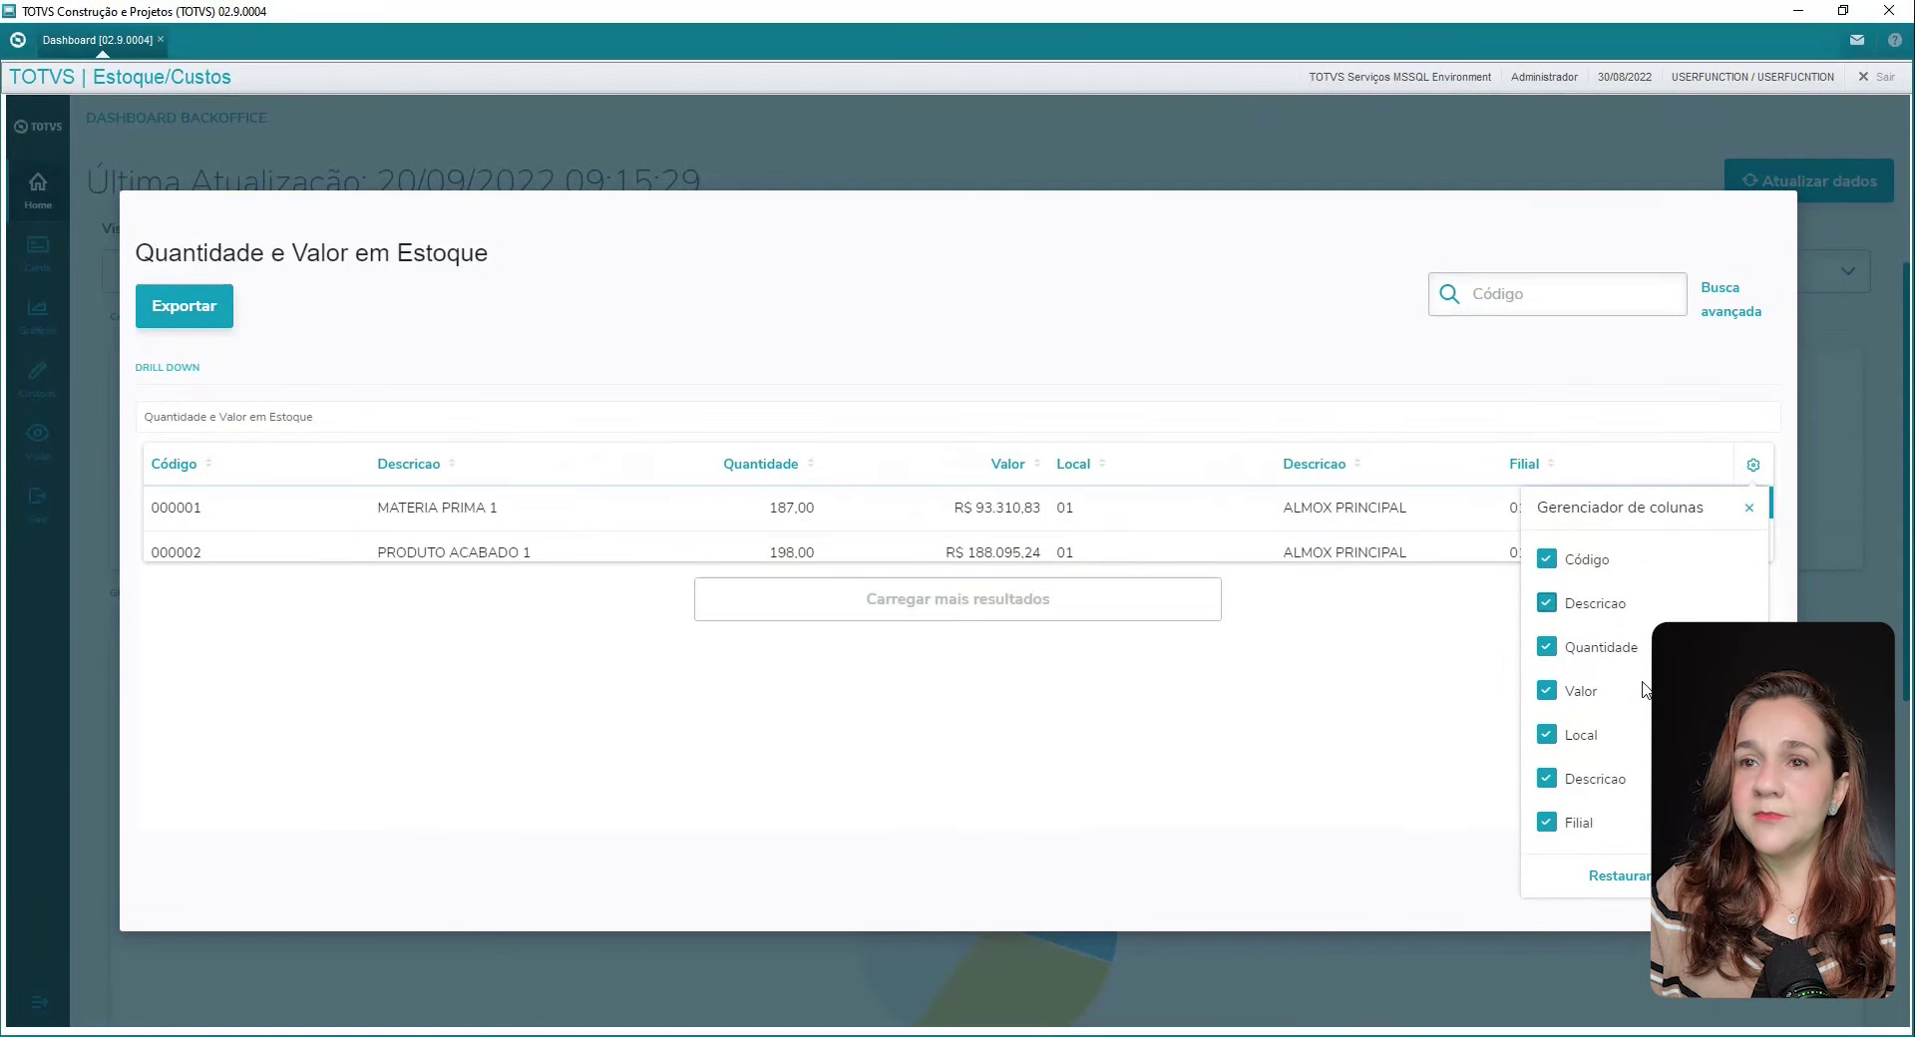
{"action": "left_click", "coordinate": [1424, 808]}
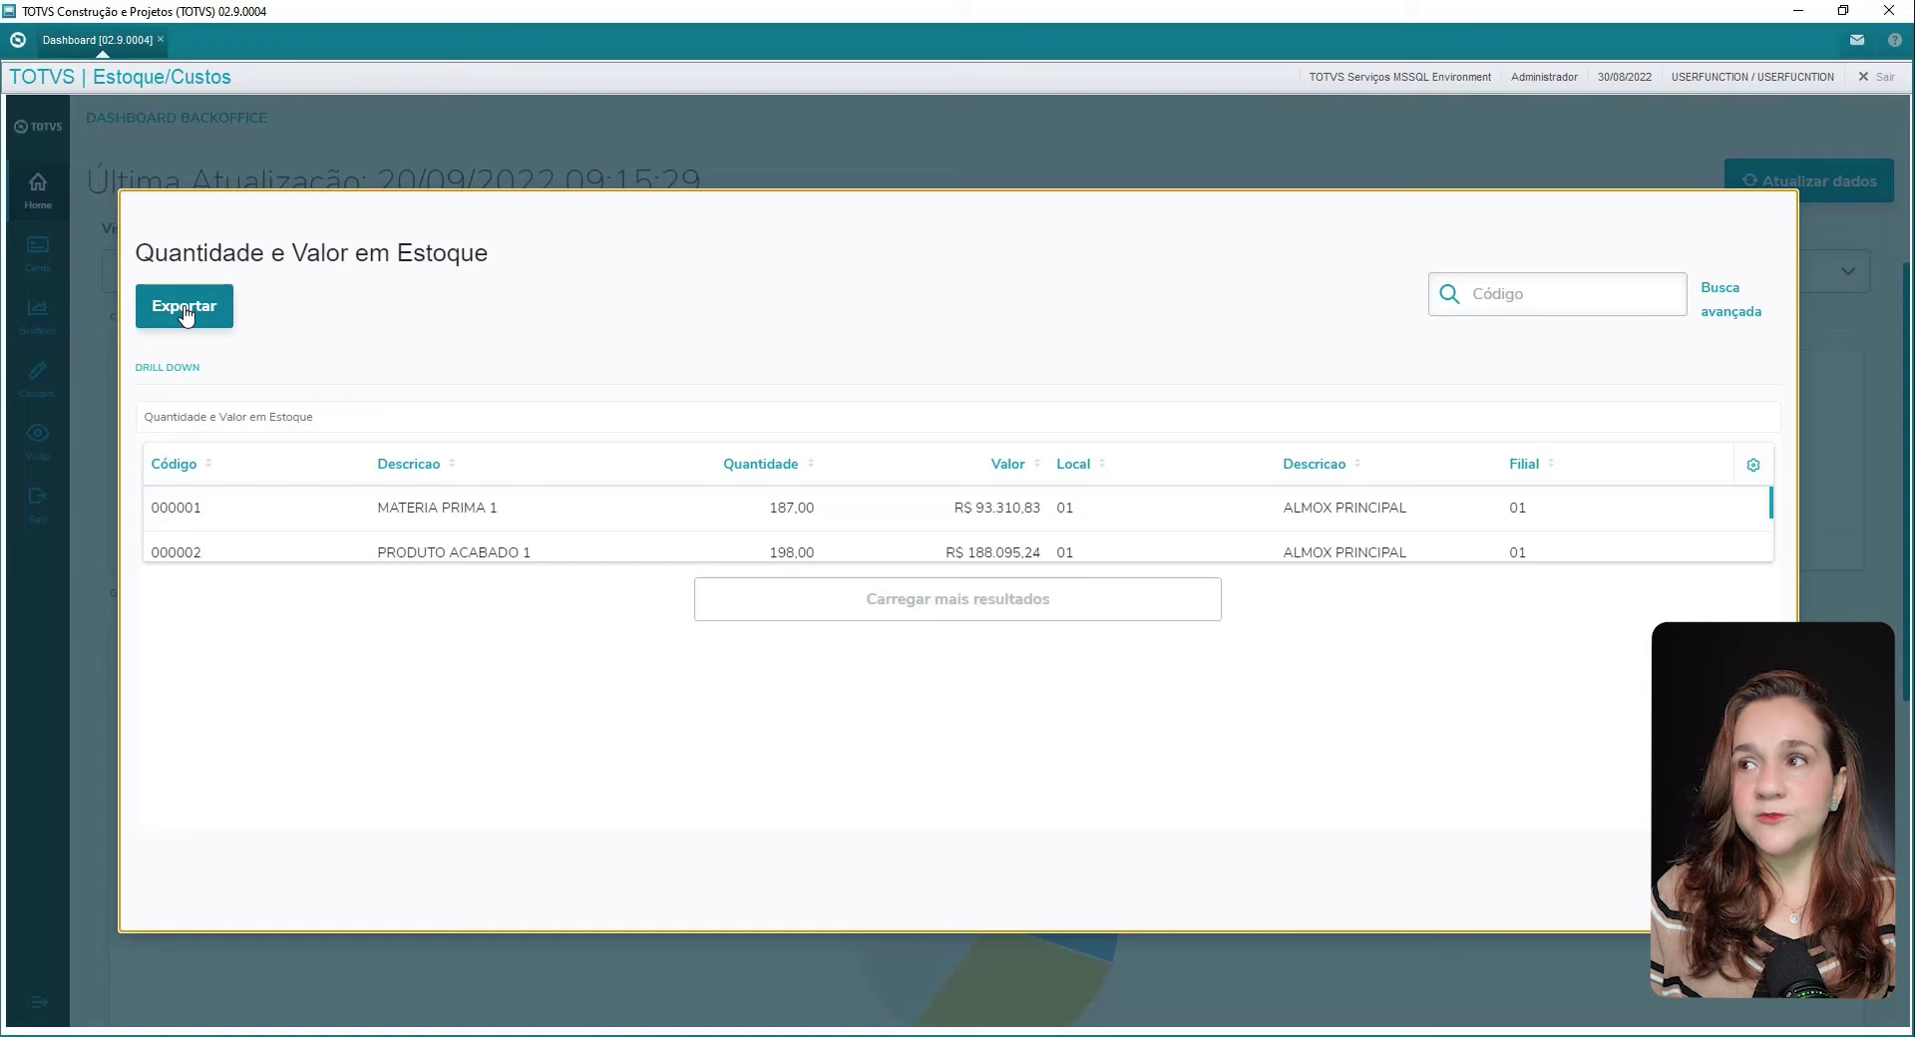
Step: Examine the code search, advanced search and rows of the stock details, and close the details window
{"action": "left_click", "coordinate": [1566, 296]}
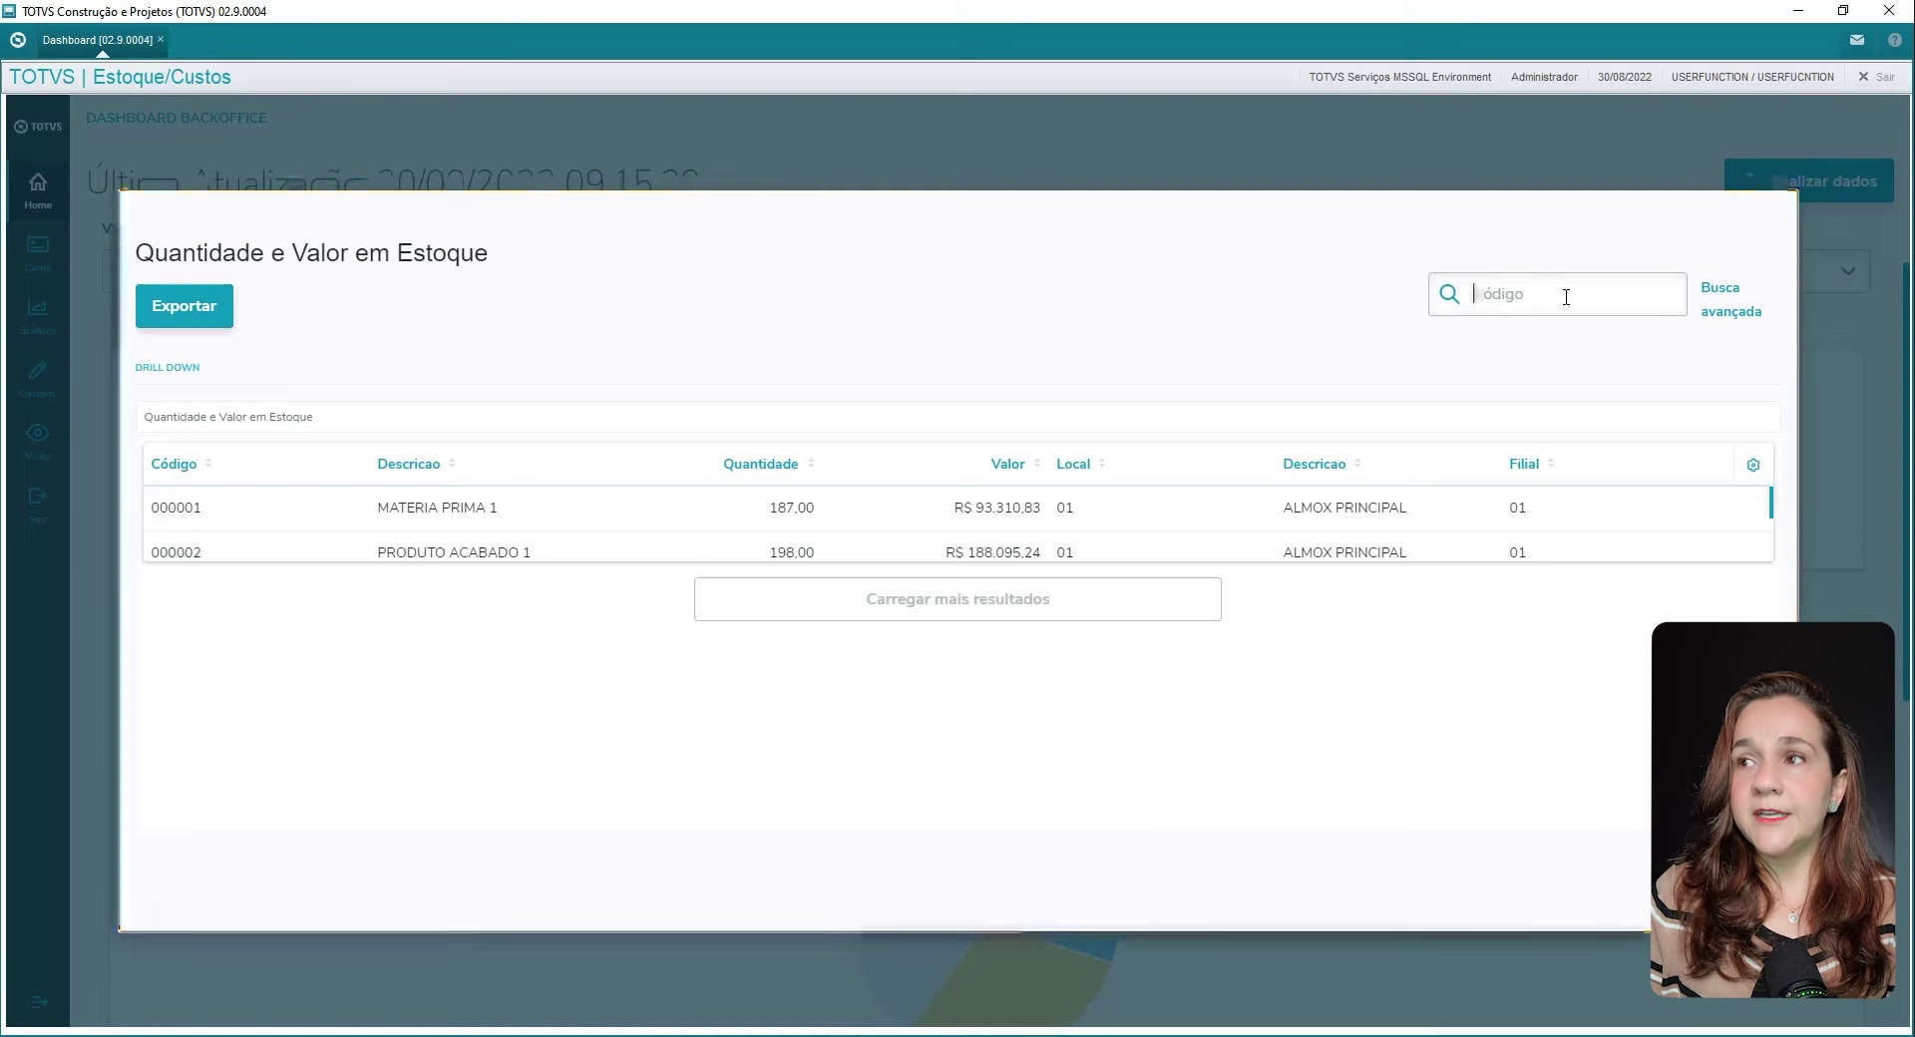
{"action": "left_click", "coordinate": [1753, 312]}
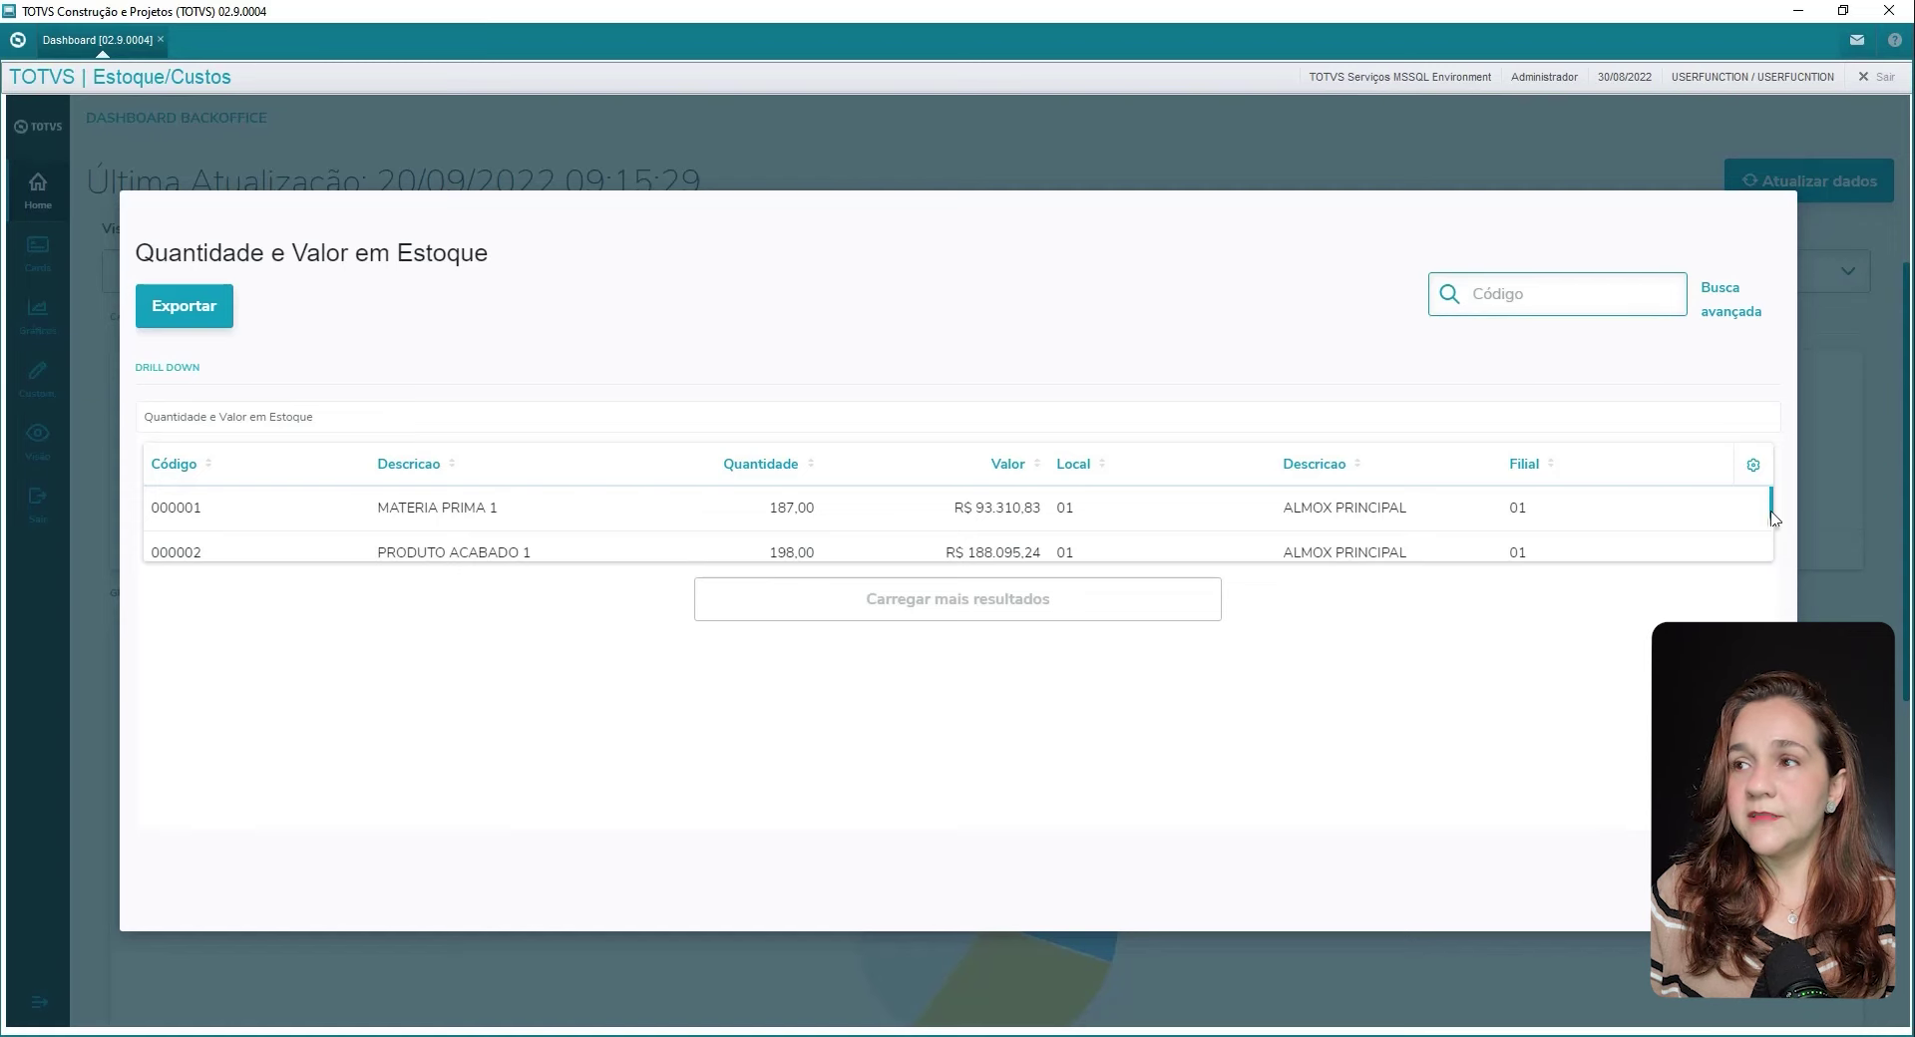
{"action": "scroll", "coordinate": [1773, 520], "scroll_direction": "down", "scroll_amount": 1}
{"action": "mouse_move", "coordinate": [1773, 520]}
{"action": "left_mouse_down"}
{"action": "mouse_move", "coordinate": [1769, 557]}
{"action": "mouse_move", "coordinate": [1773, 504]}
{"action": "left_mouse_up"}
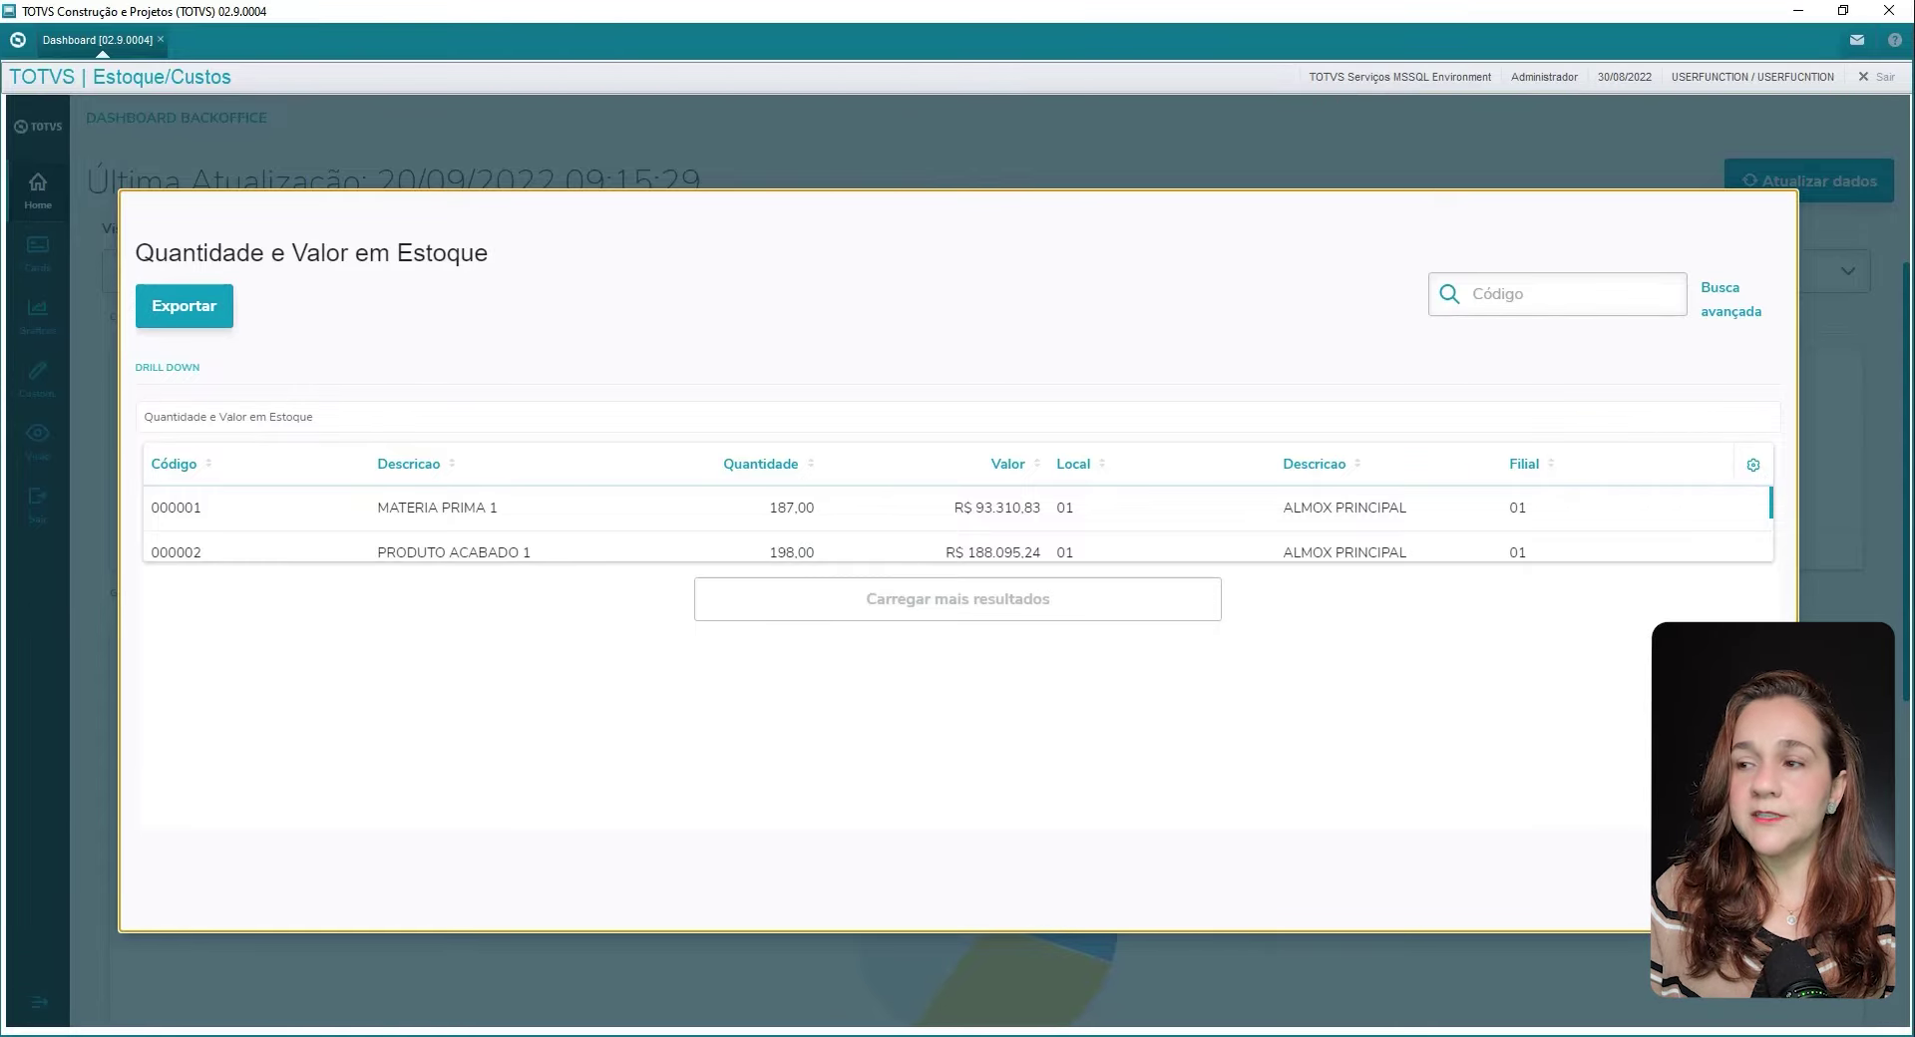
{"action": "key", "text": "Escape"}
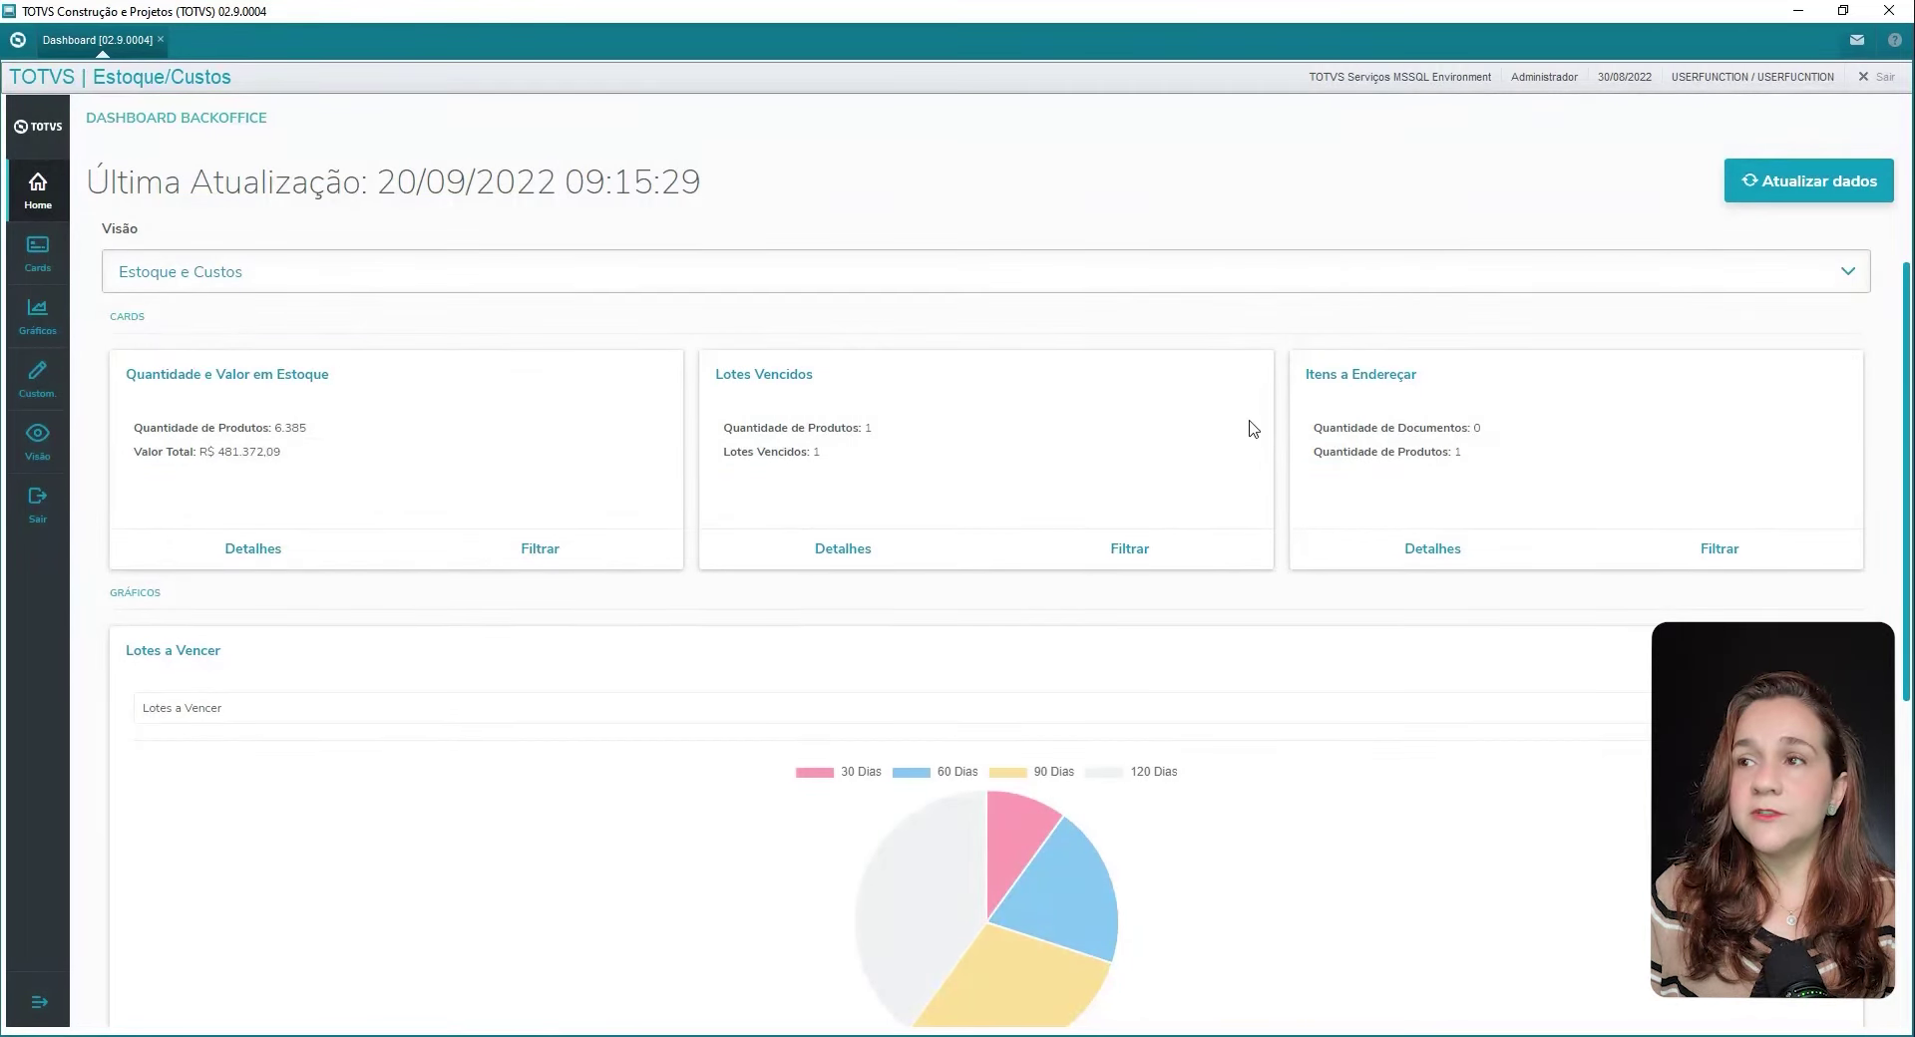
Step: Review the filter fields offered for the "Quantidade e Valor em Estoque" card on the dashboard, and close the filter builder without saving
{"action": "left_click", "coordinate": [540, 550]}
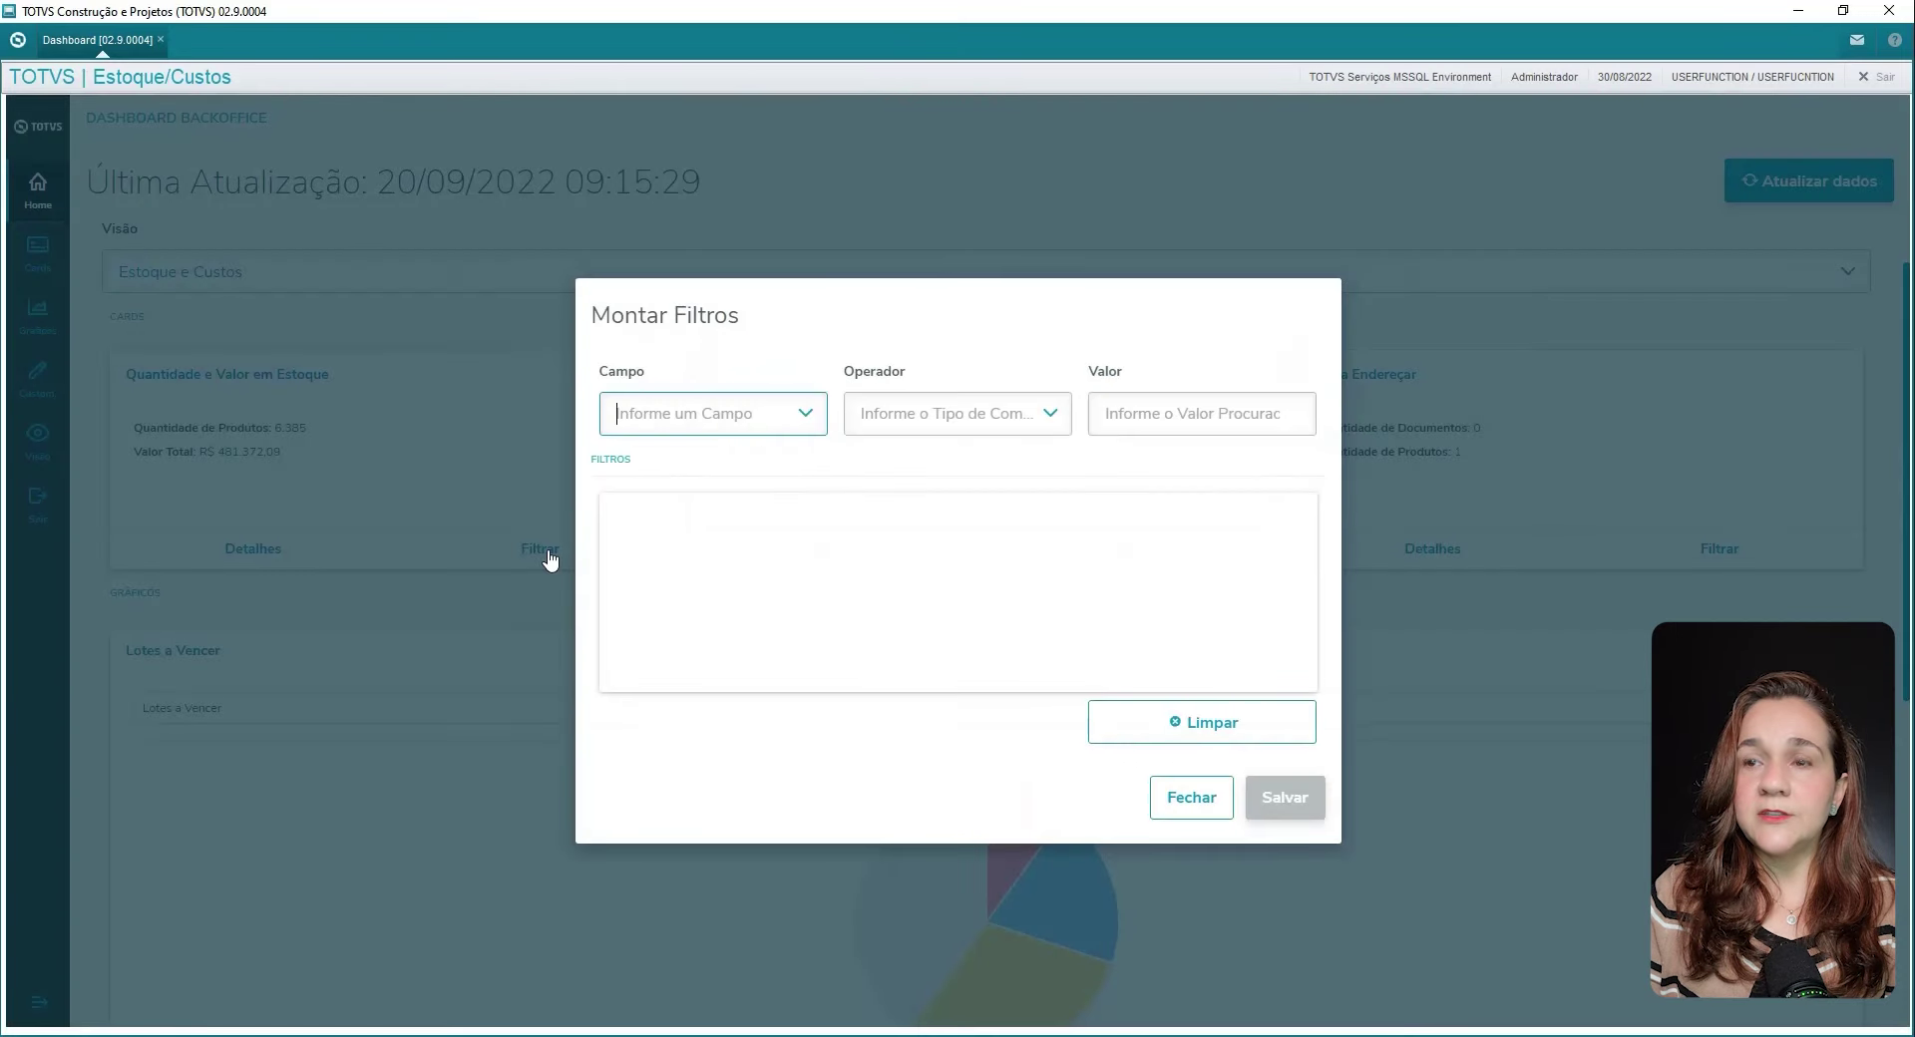
{"action": "left_click", "coordinate": [809, 413]}
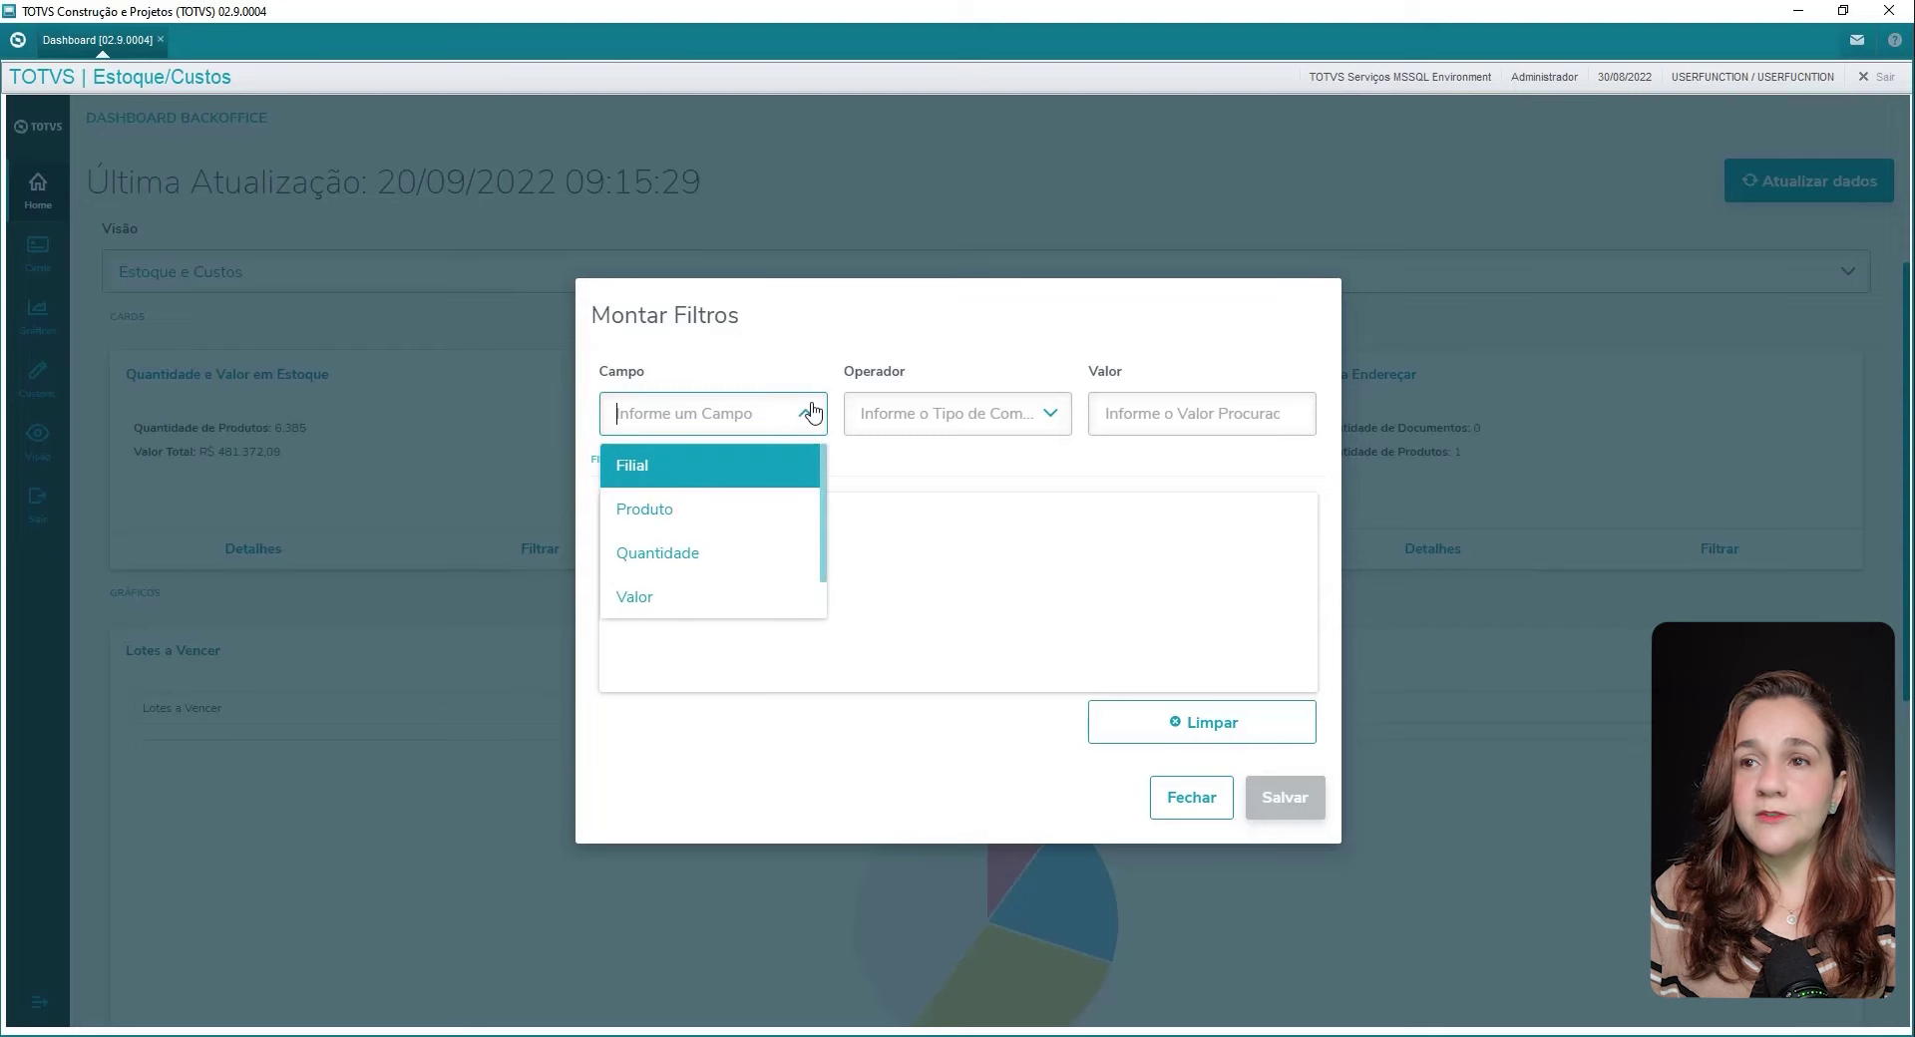
{"action": "left_click", "coordinate": [810, 413]}
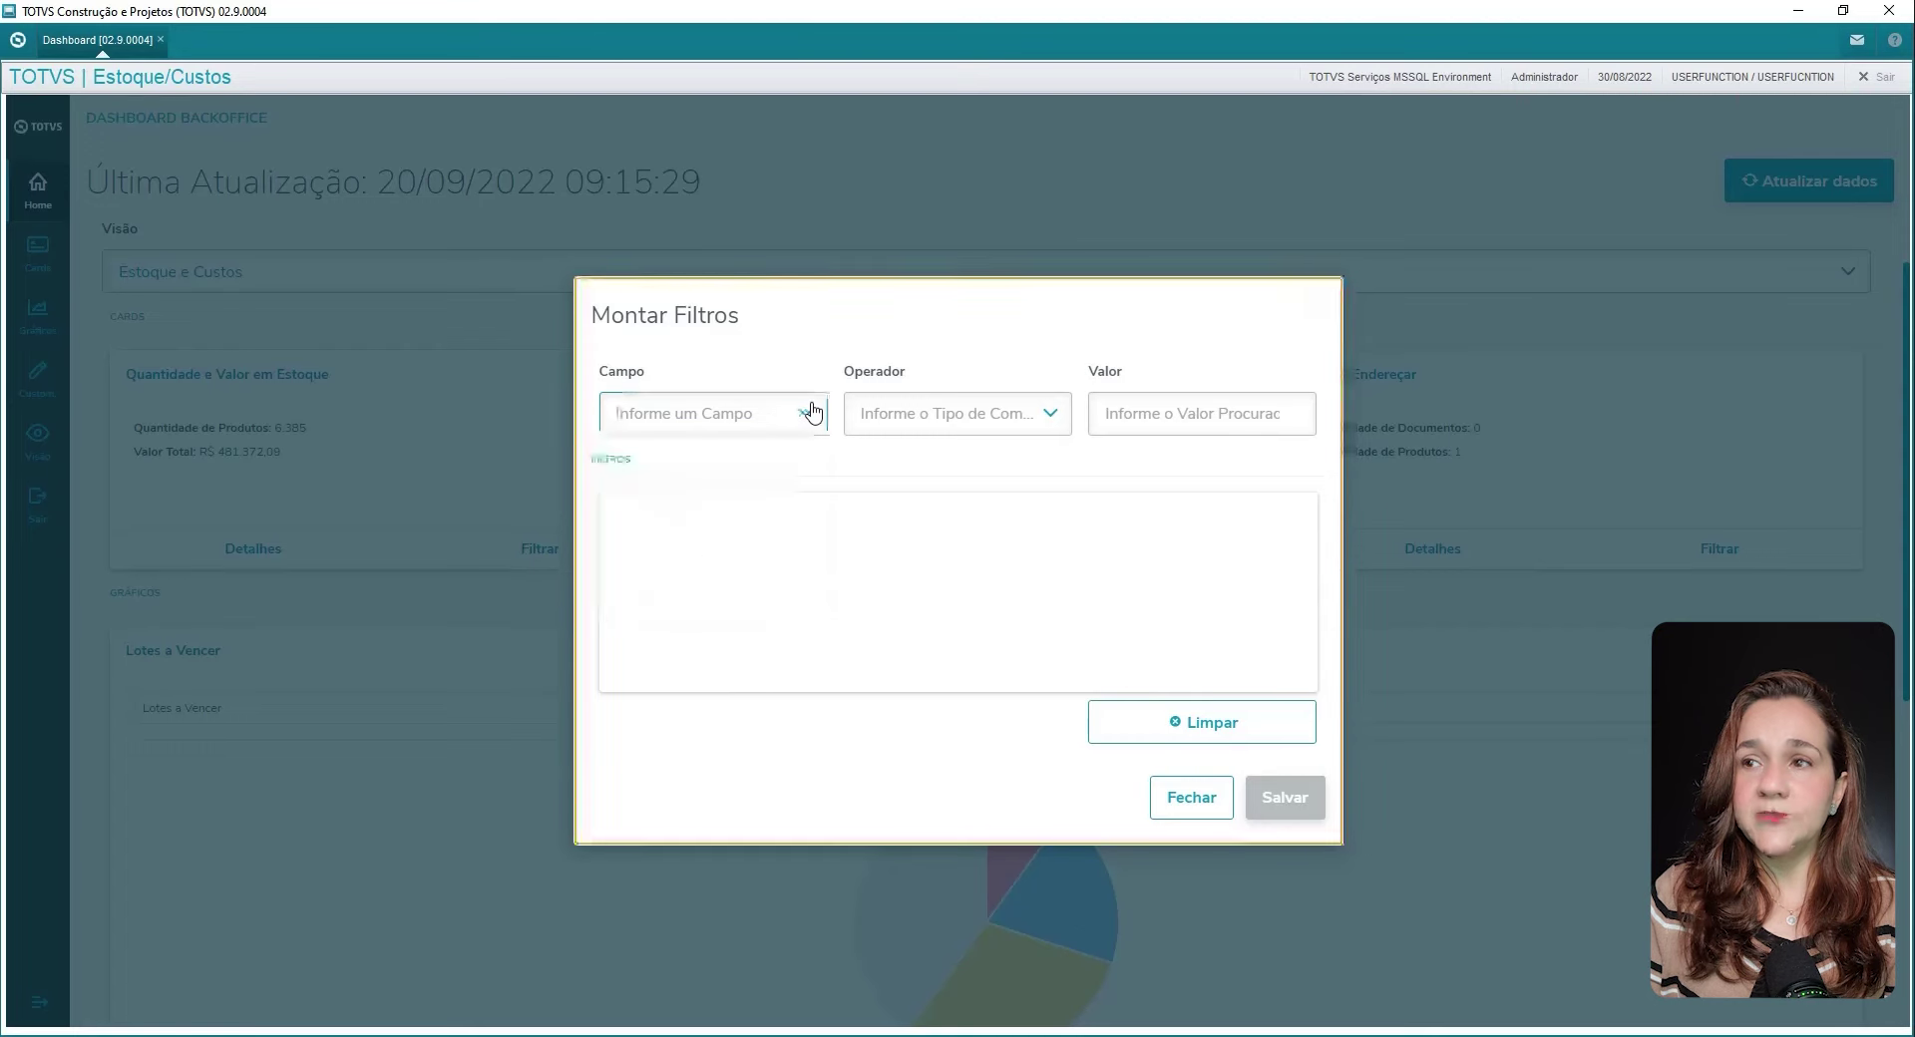
{"action": "left_click", "coordinate": [1204, 803]}
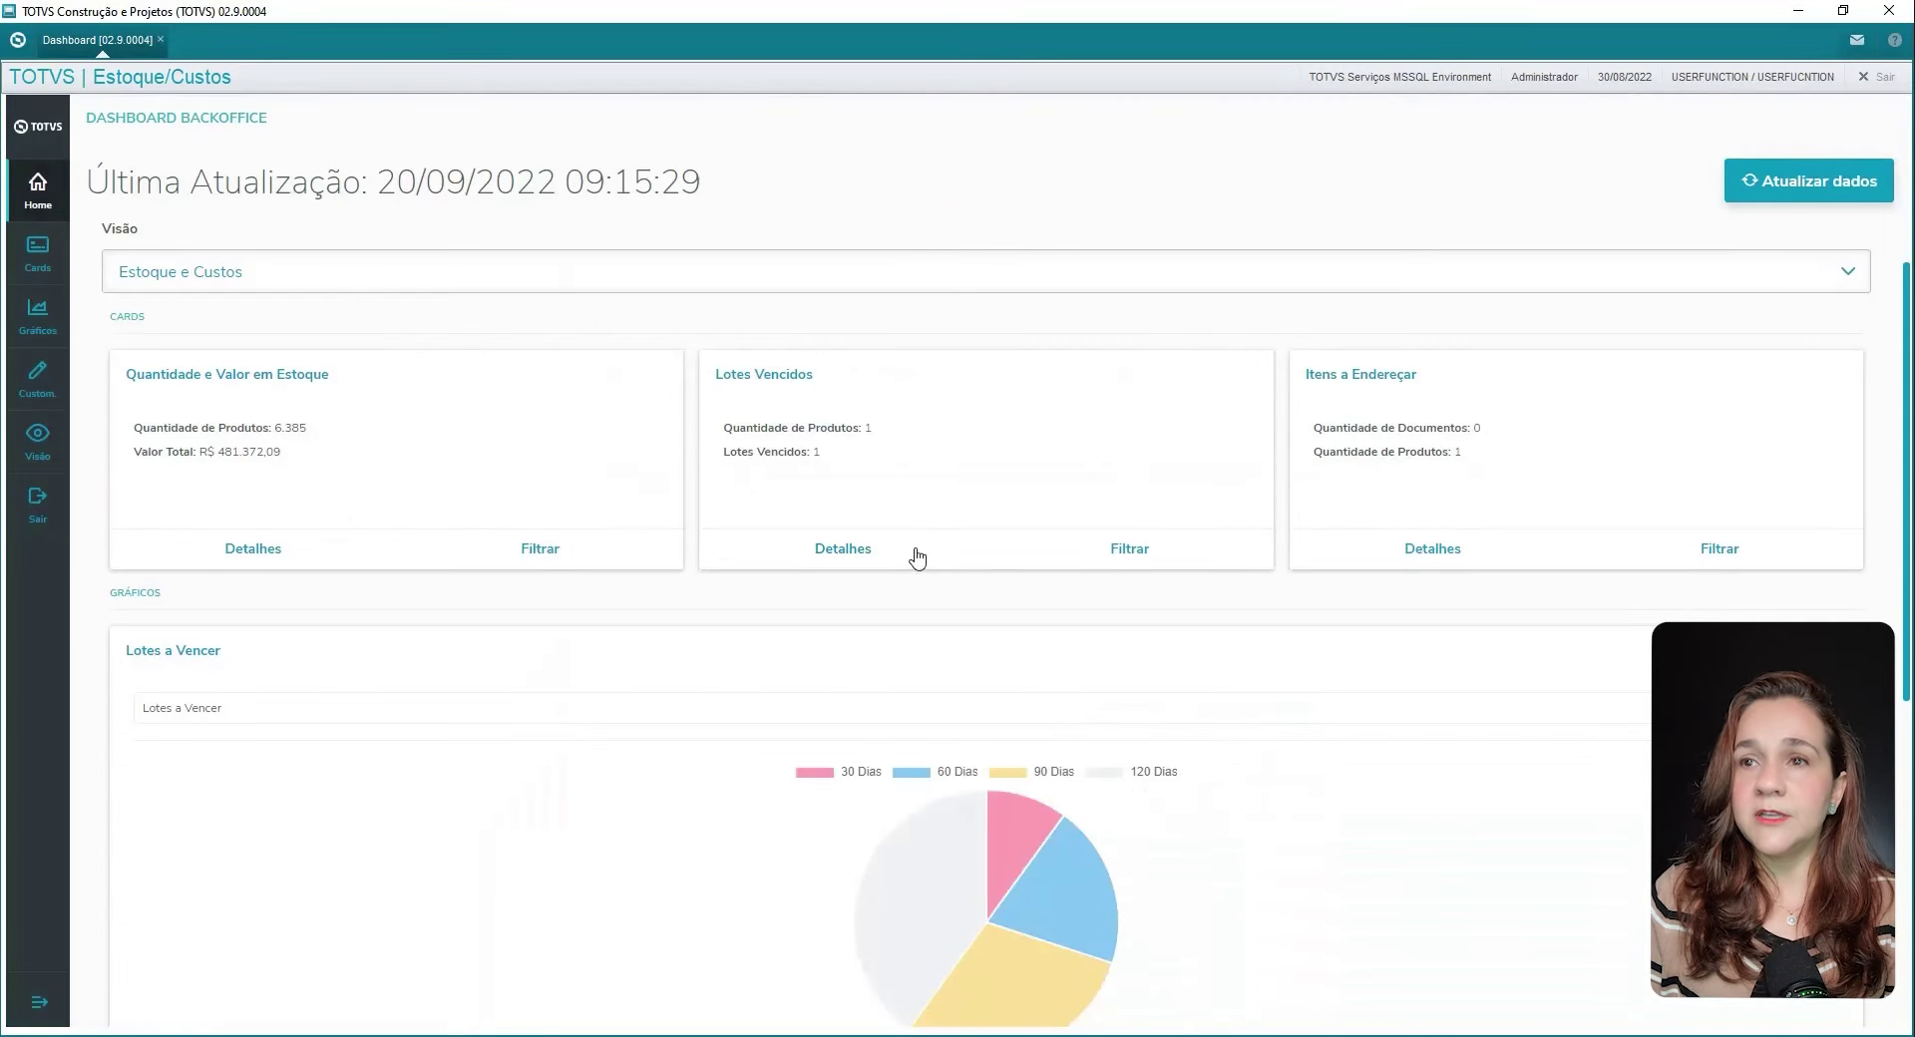
Step: Open the details of the "Lotes a Vencer" chart, examine the listed lots down to the last row, and close the details window
{"action": "scroll", "coordinate": [897, 586], "scroll_direction": "down", "scroll_amount": 1}
{"action": "scroll", "coordinate": [896, 586], "scroll_direction": "down", "scroll_amount": 2}
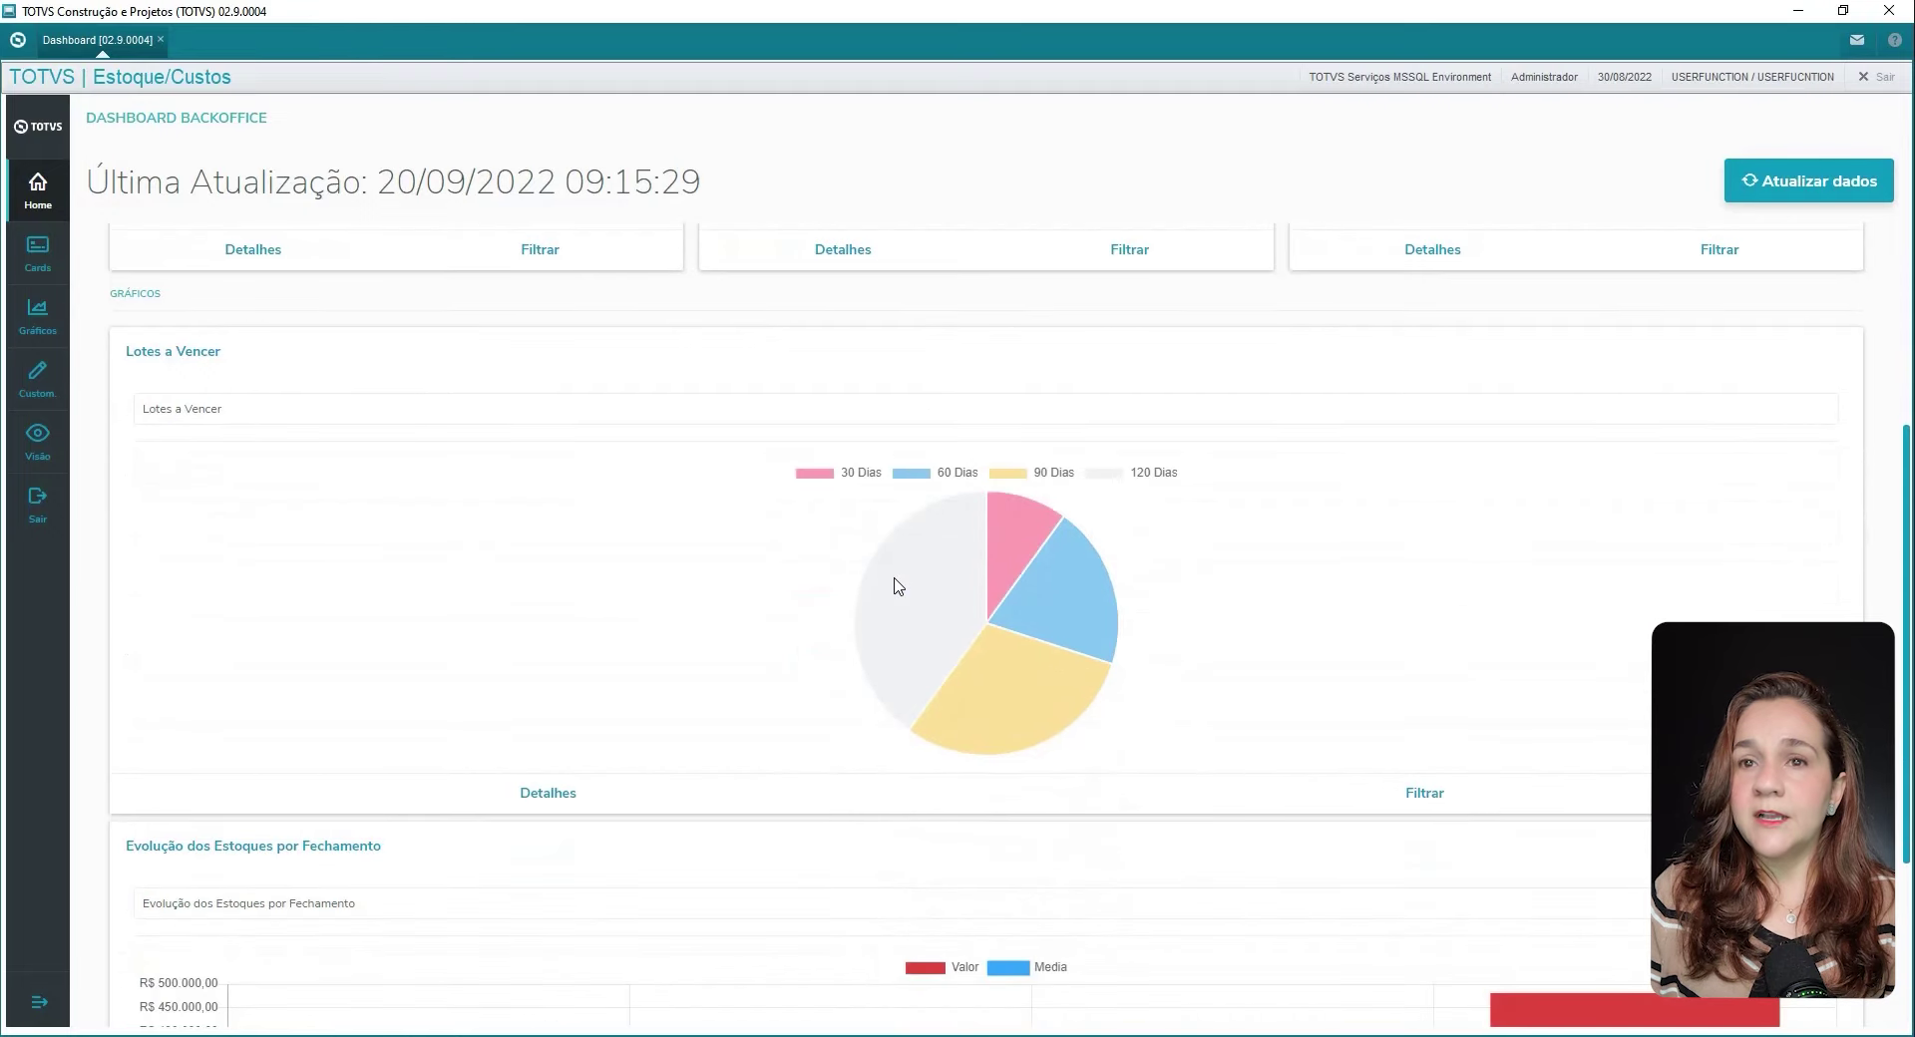
{"action": "scroll", "coordinate": [927, 619], "scroll_direction": "down", "scroll_amount": 1}
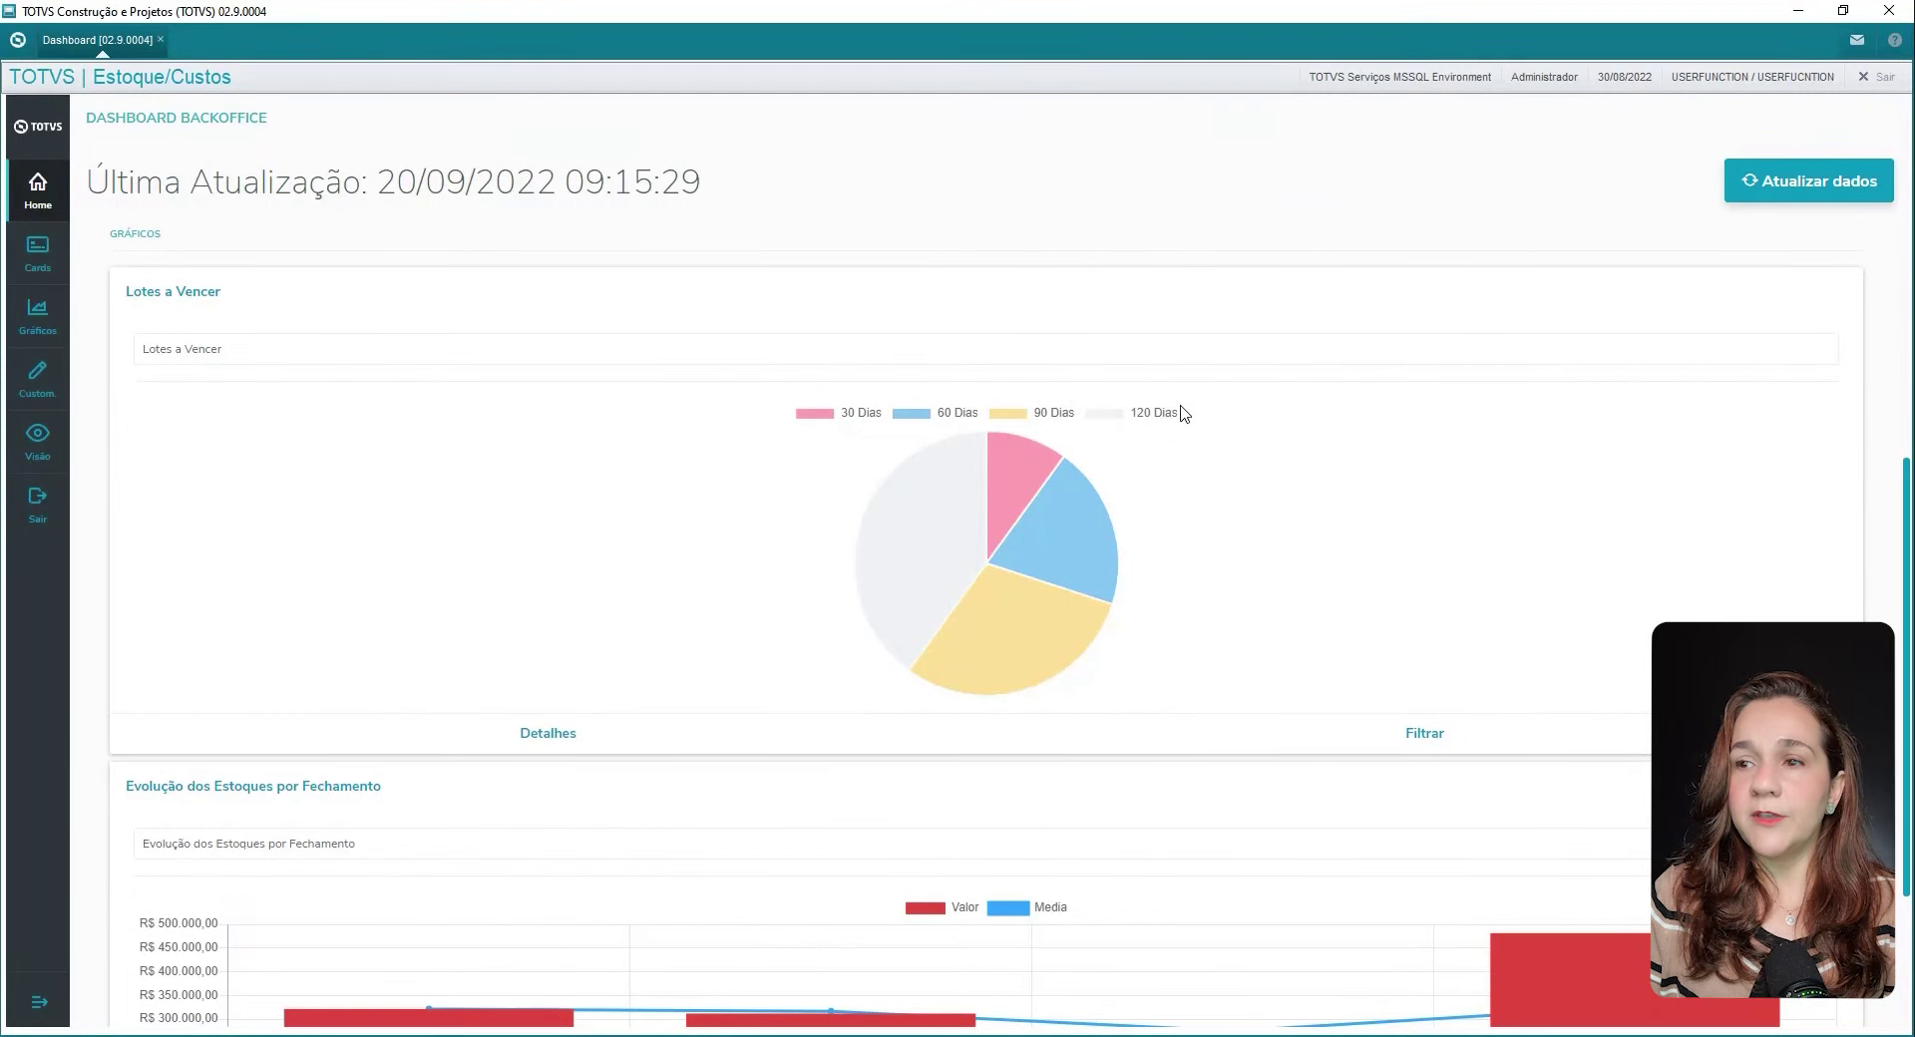
{"action": "scroll", "coordinate": [429, 628], "scroll_direction": "down", "scroll_amount": 1}
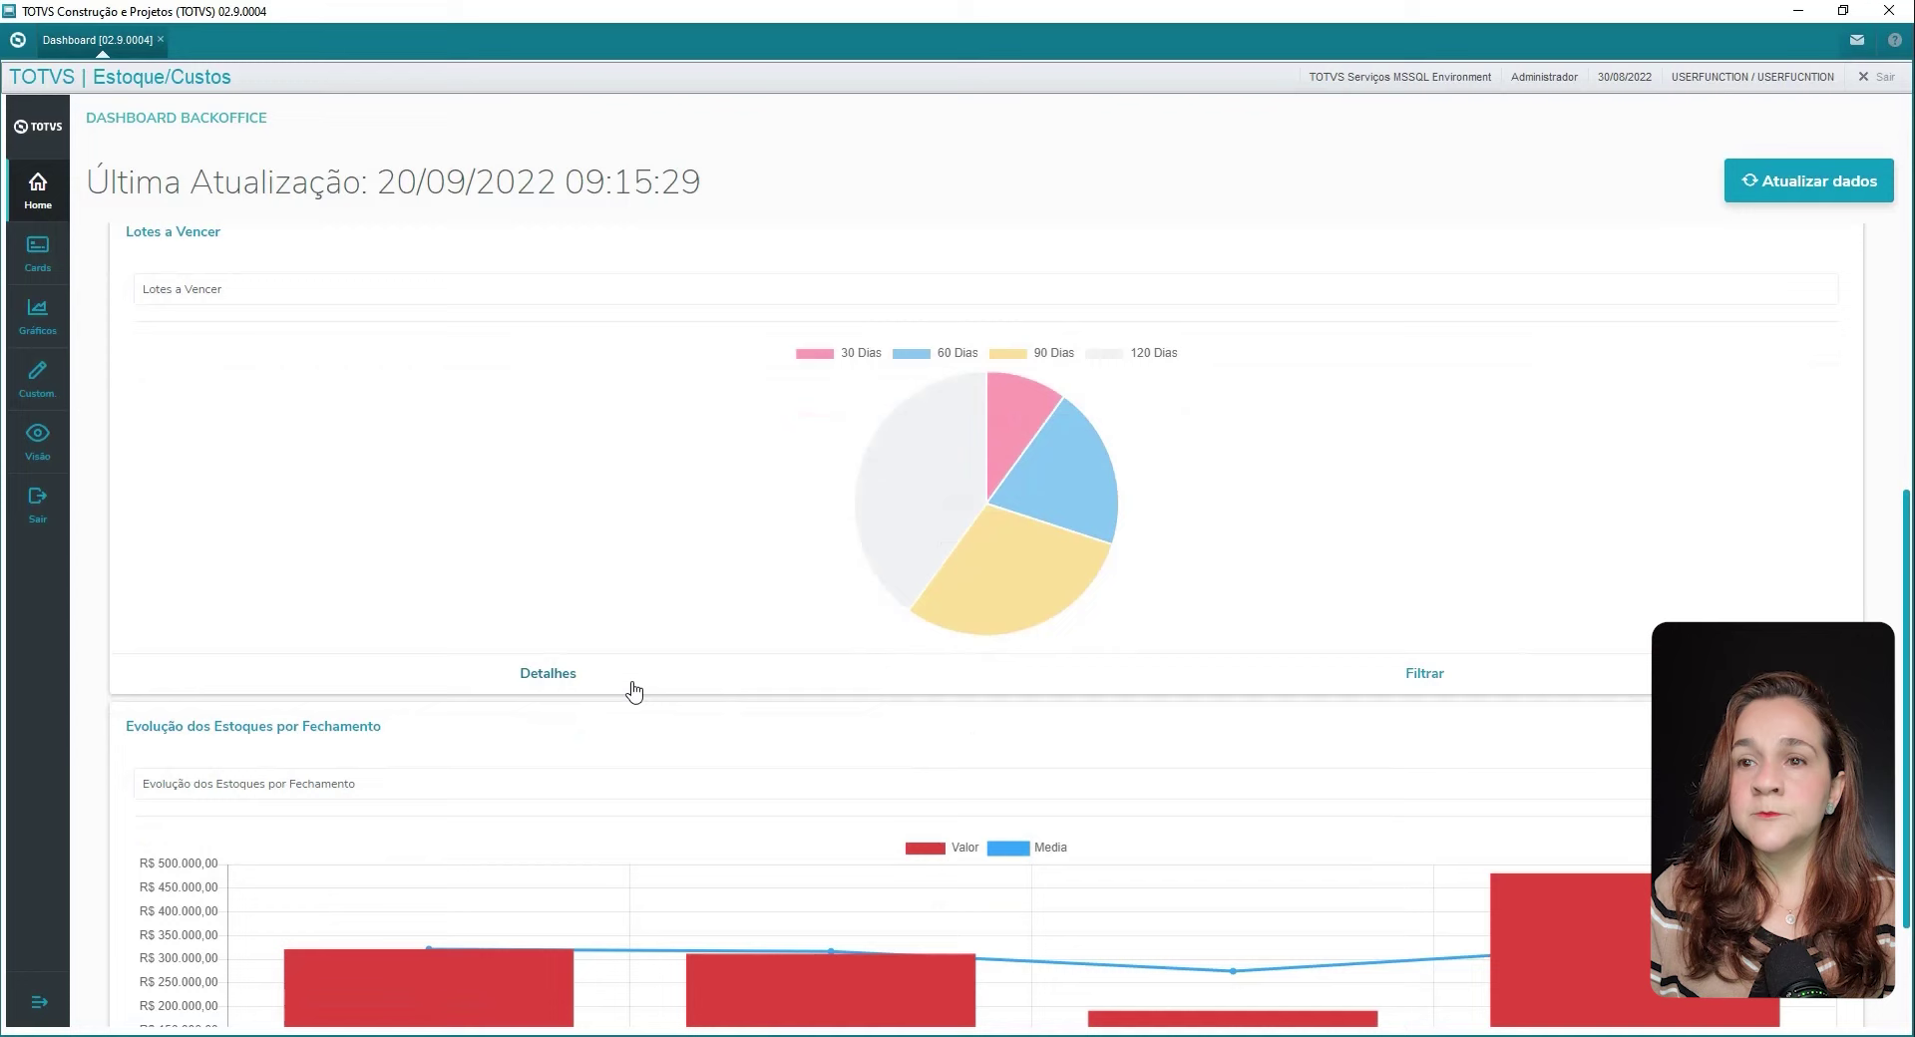
{"action": "left_click", "coordinate": [554, 675]}
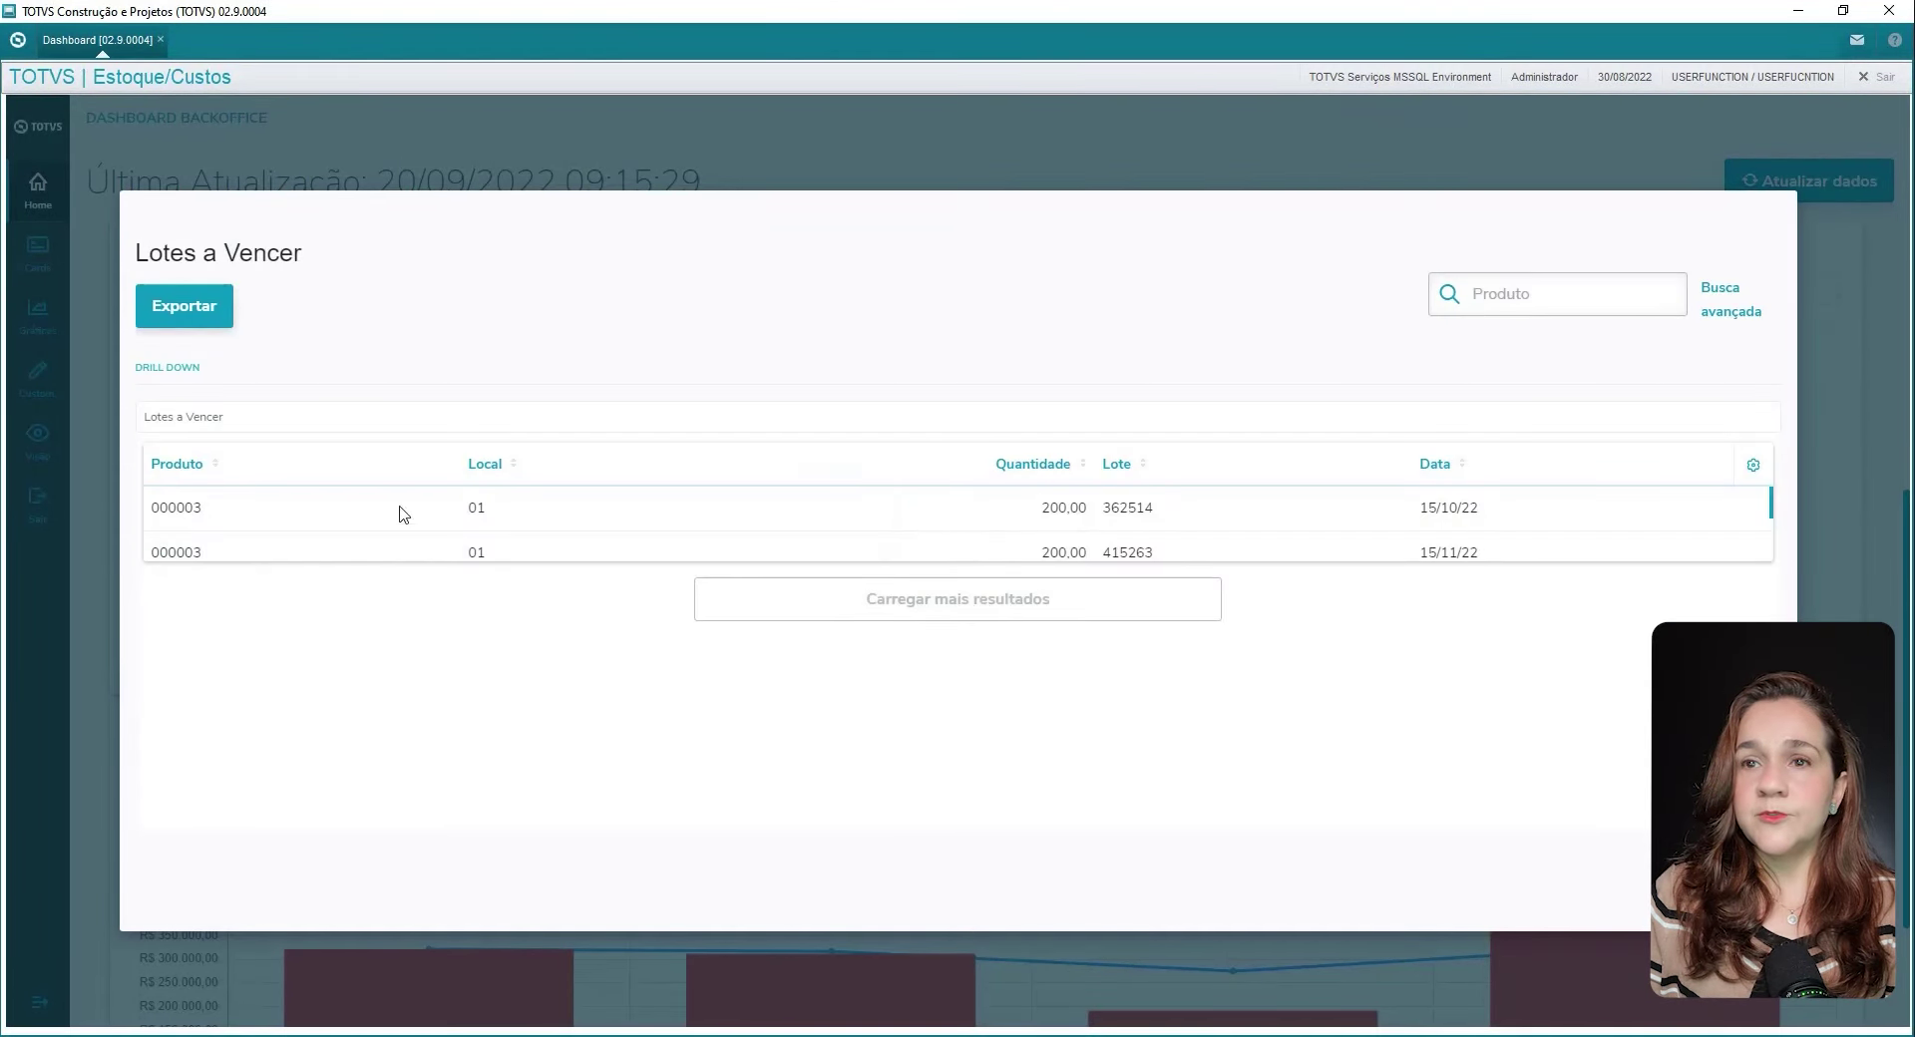
{"action": "left_click_drag", "start_coordinate": [1771, 503], "coordinate": [1762, 573]}
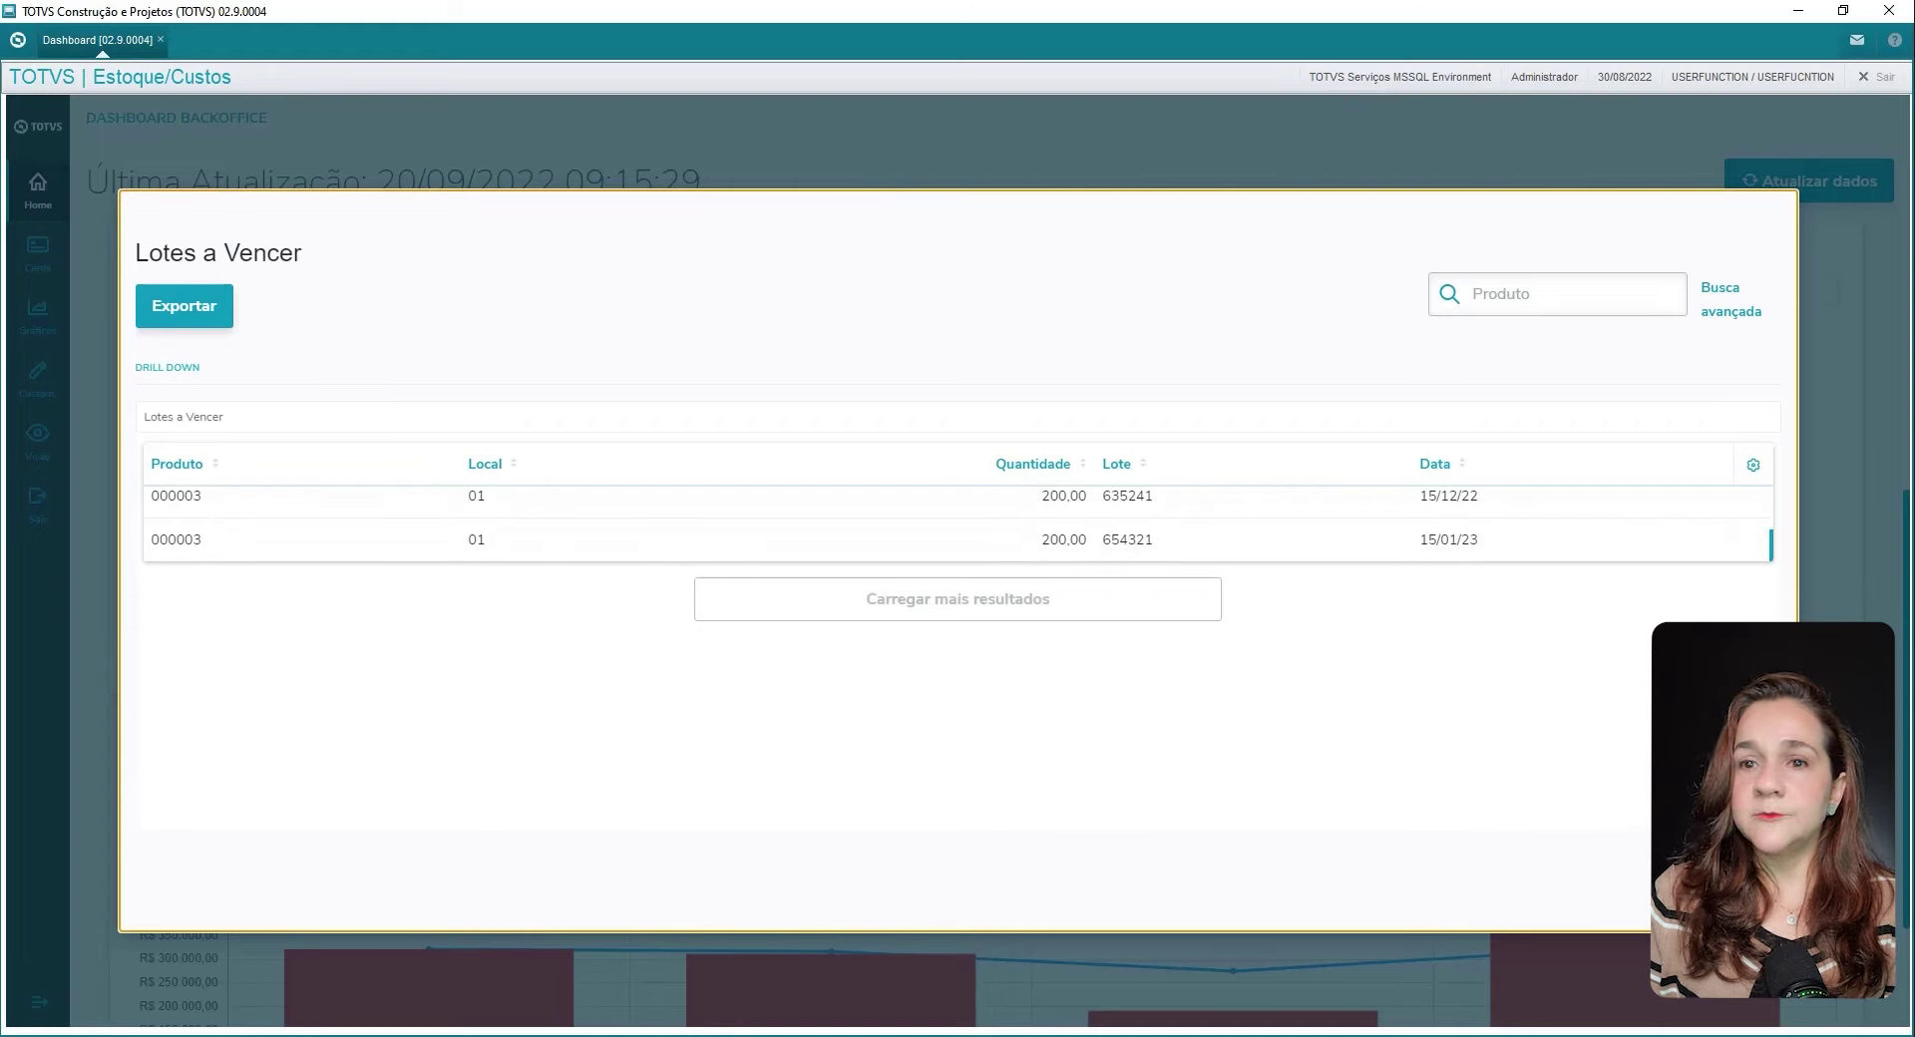
{"action": "key", "text": "Escape"}
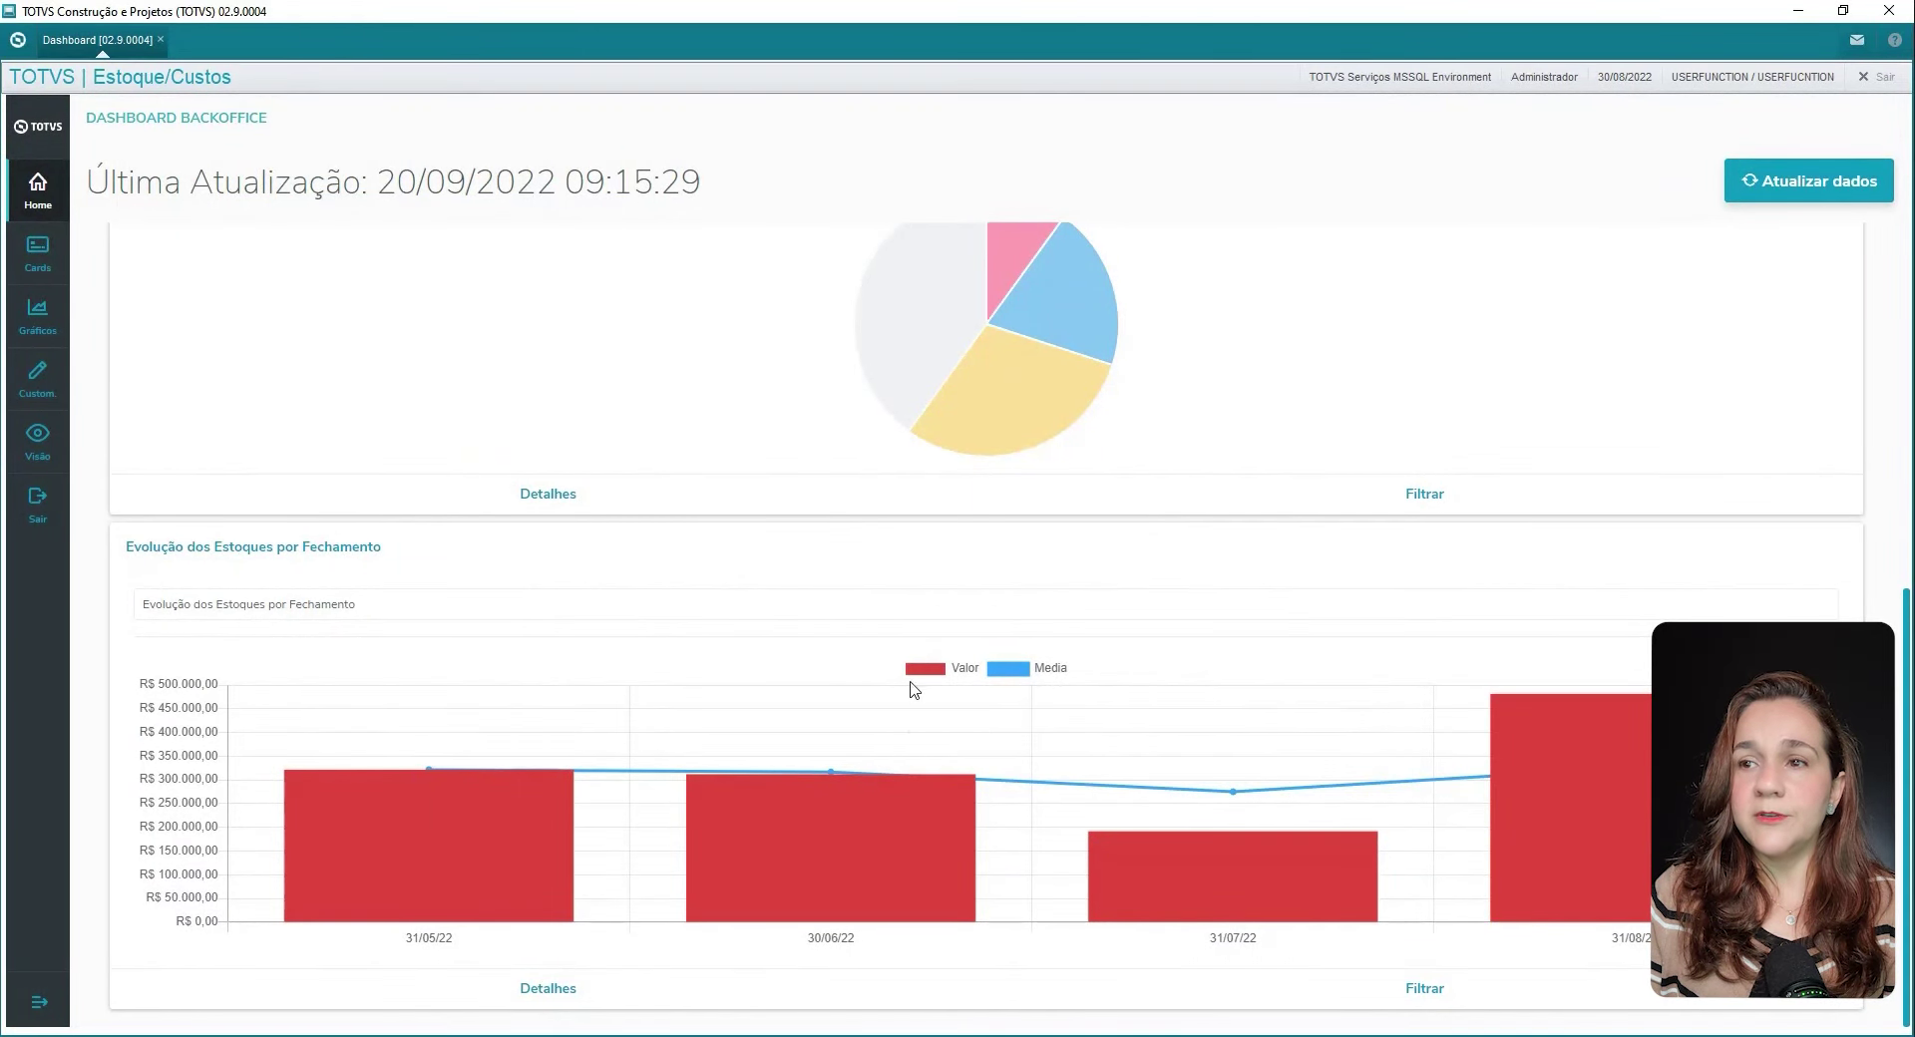
Step: Inspect the stock values of the closing-date bars and the average line in the "Evolução dos Estoques por Fechamento" chart
{"action": "mouse_move", "coordinate": [462, 846]}
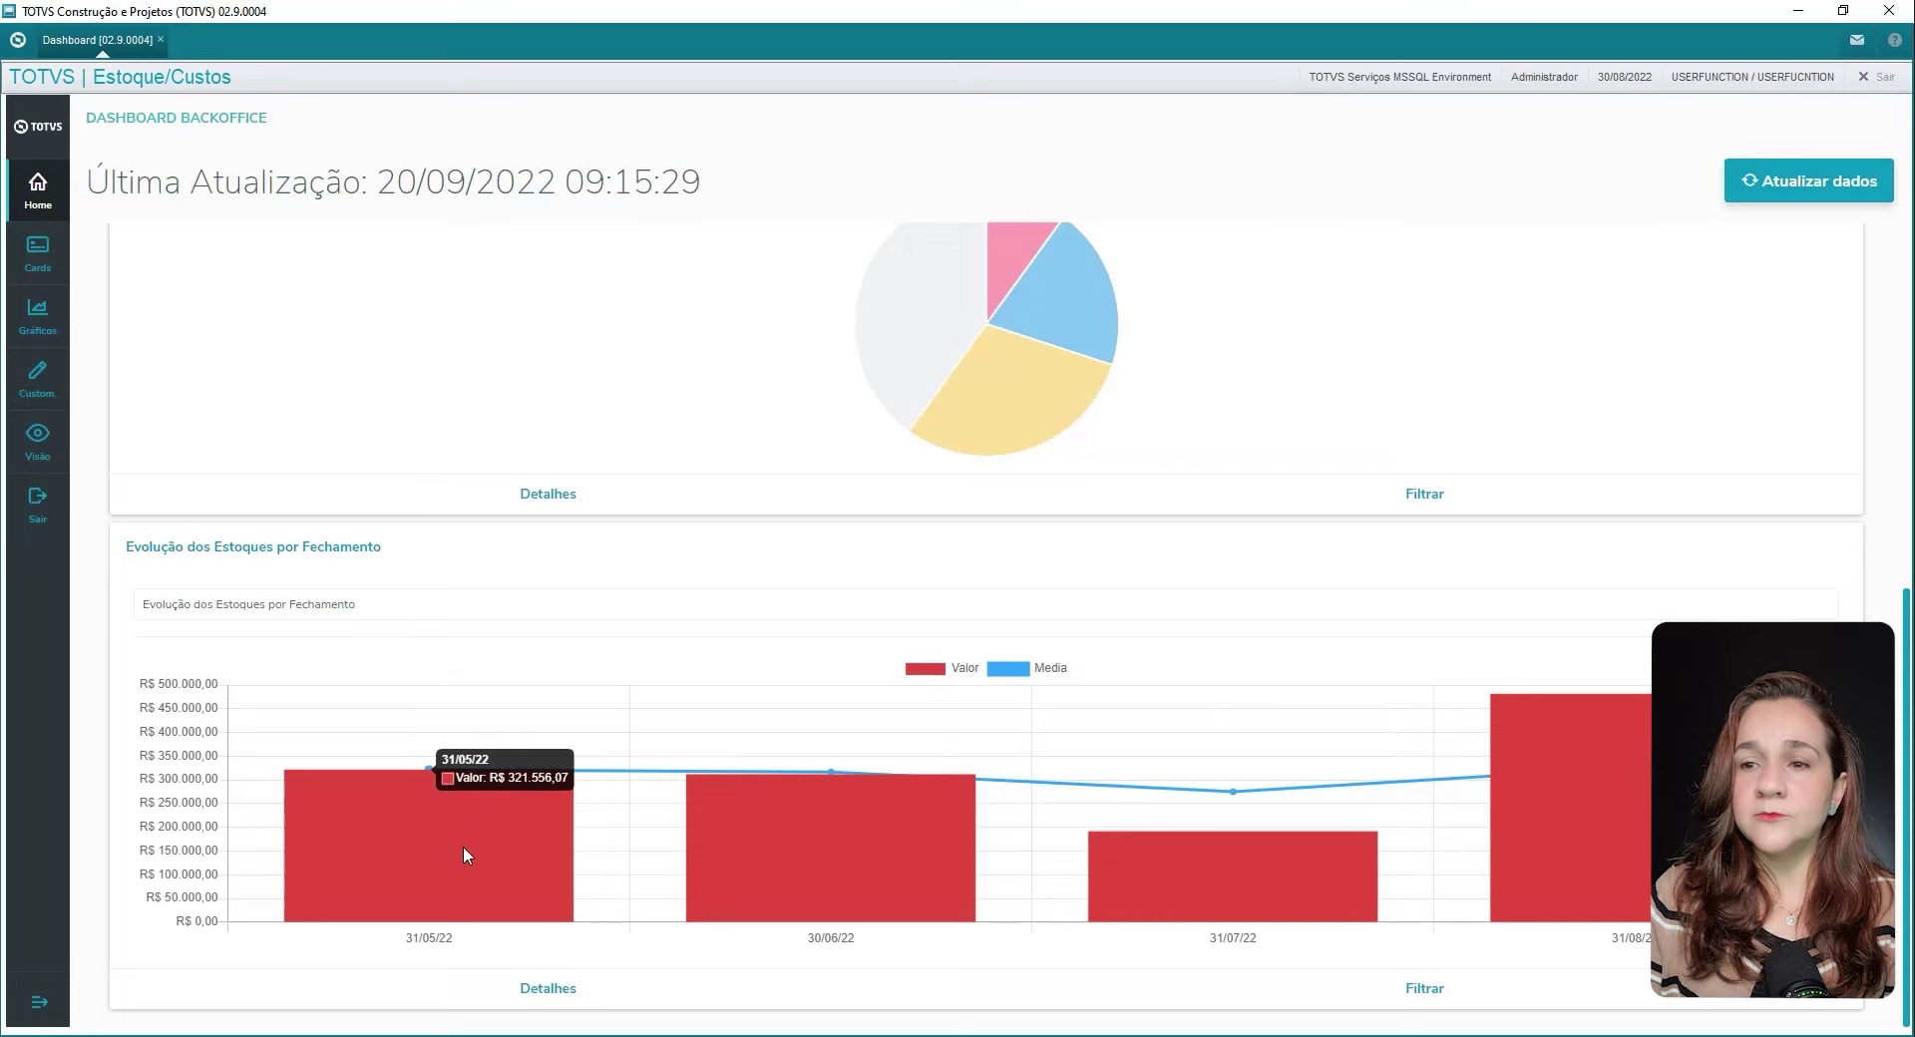
{"action": "mouse_move", "coordinate": [827, 859]}
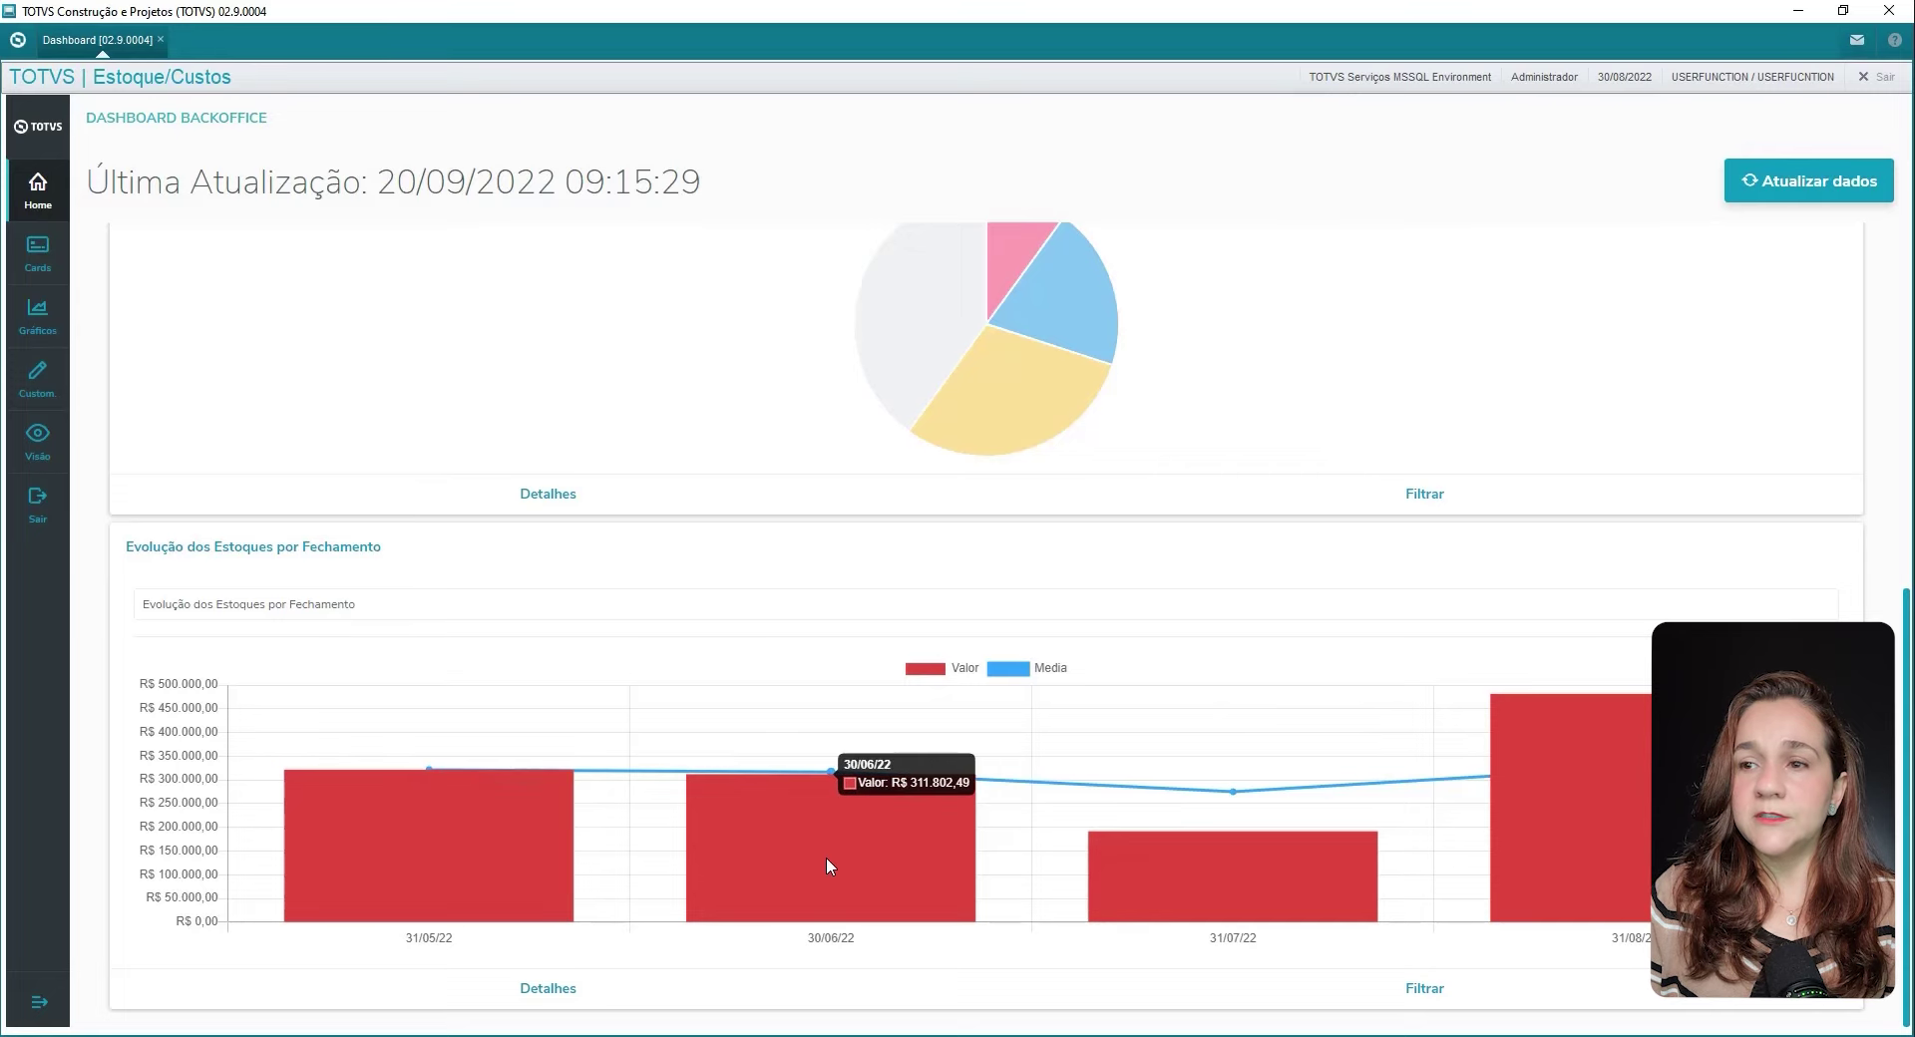
{"action": "mouse_move", "coordinate": [1631, 870]}
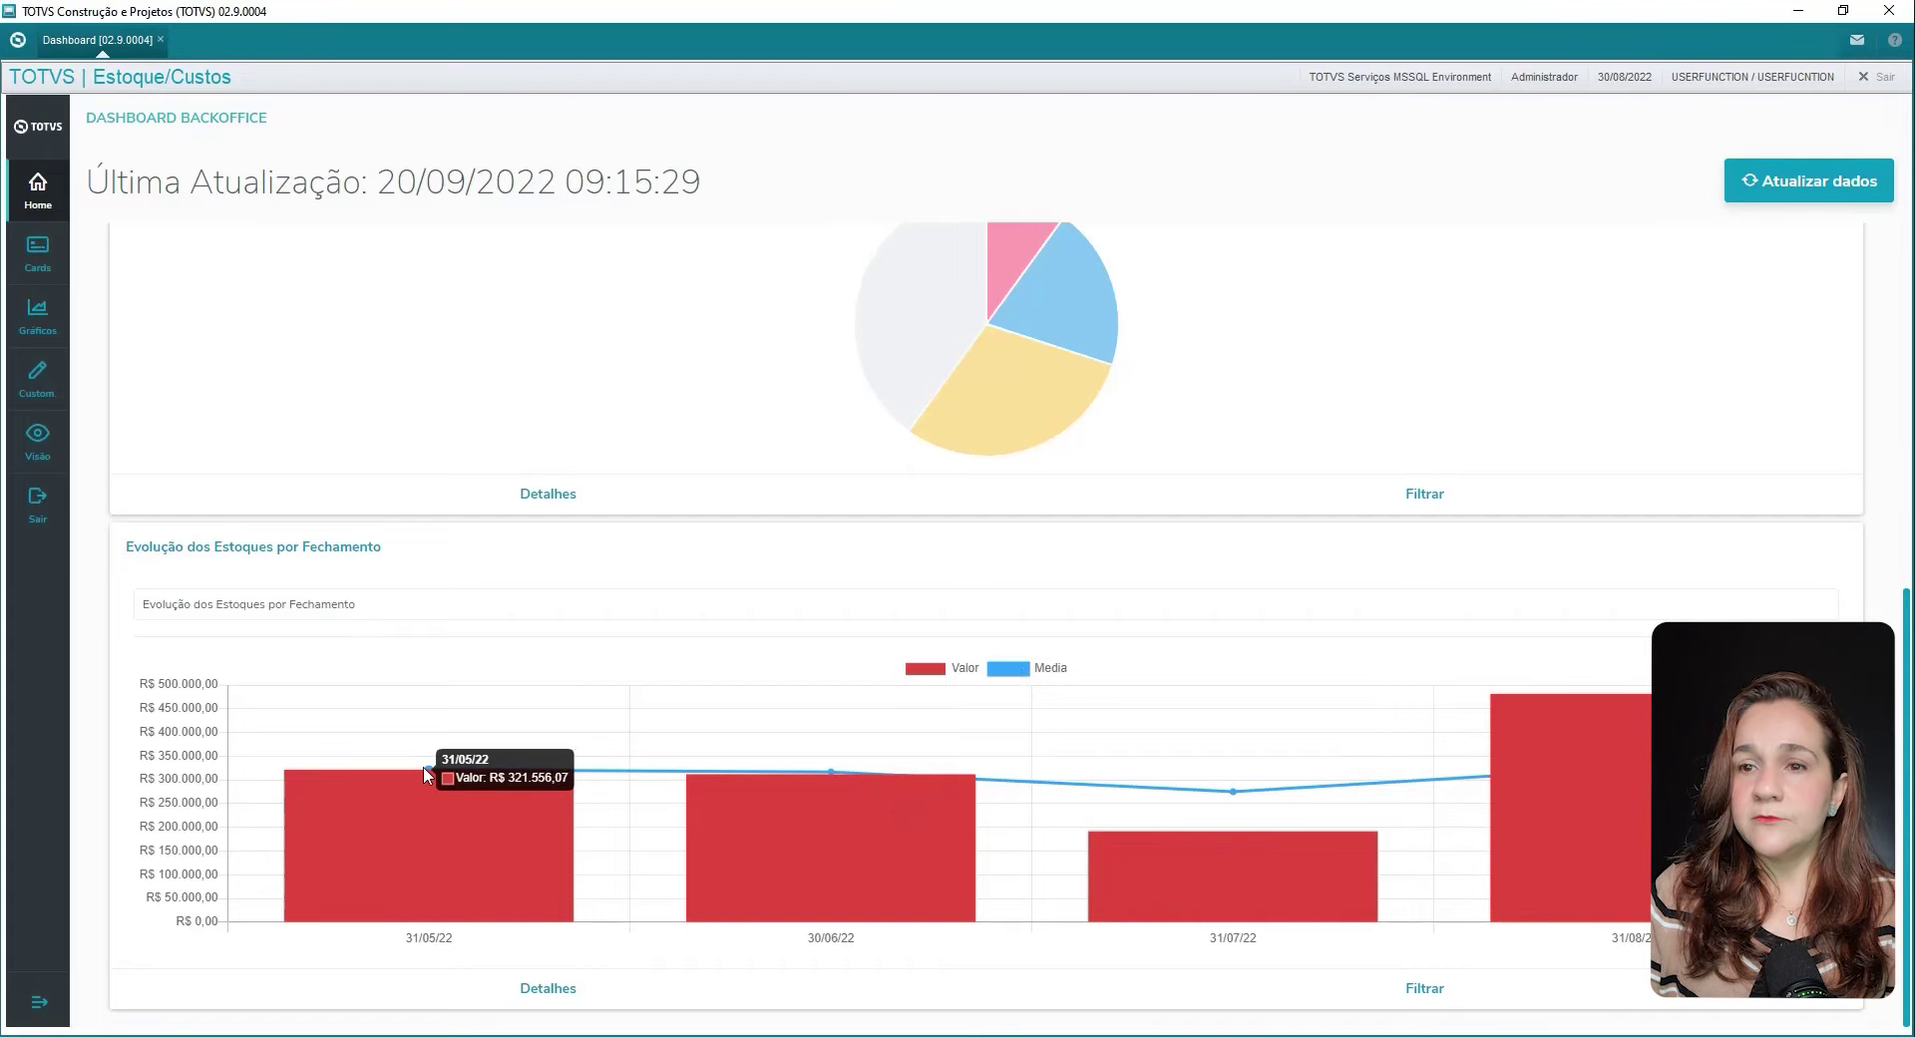
{"action": "mouse_move", "coordinate": [1583, 755]}
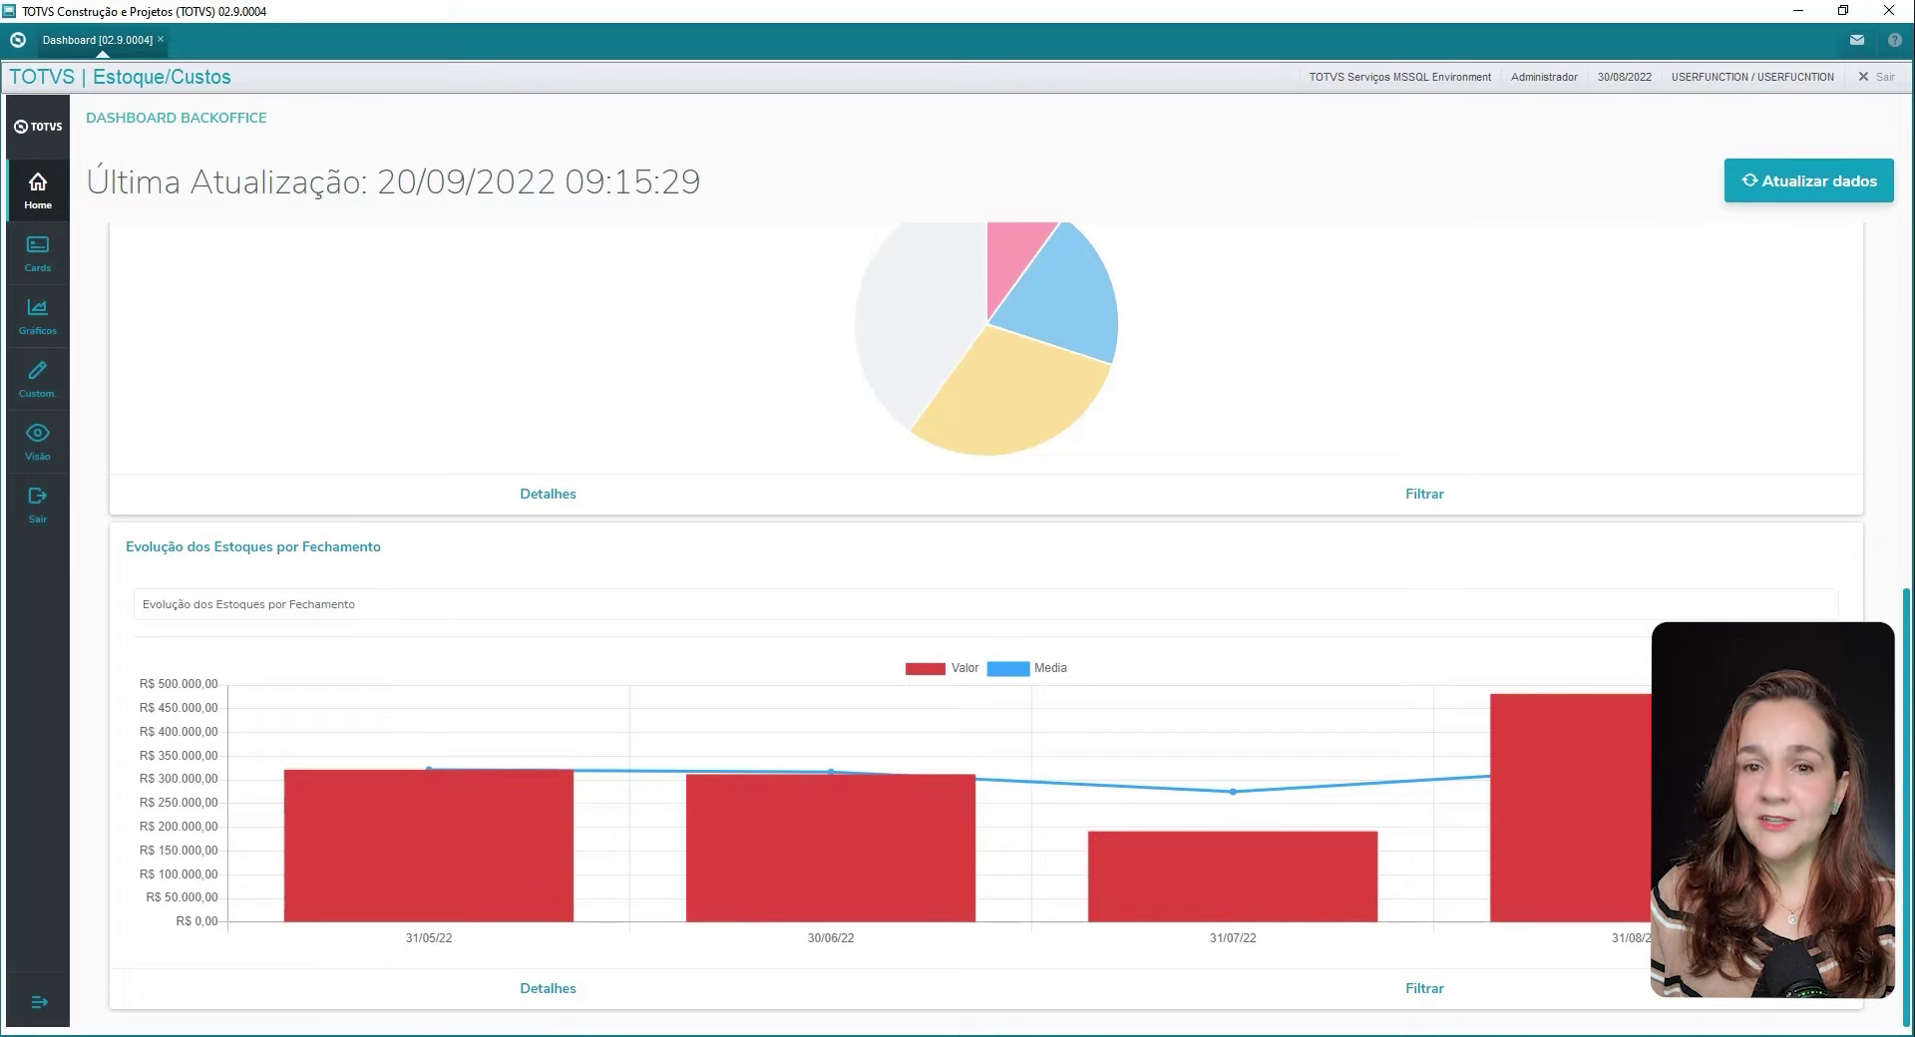
{"action": "mouse_move", "coordinate": [492, 888]}
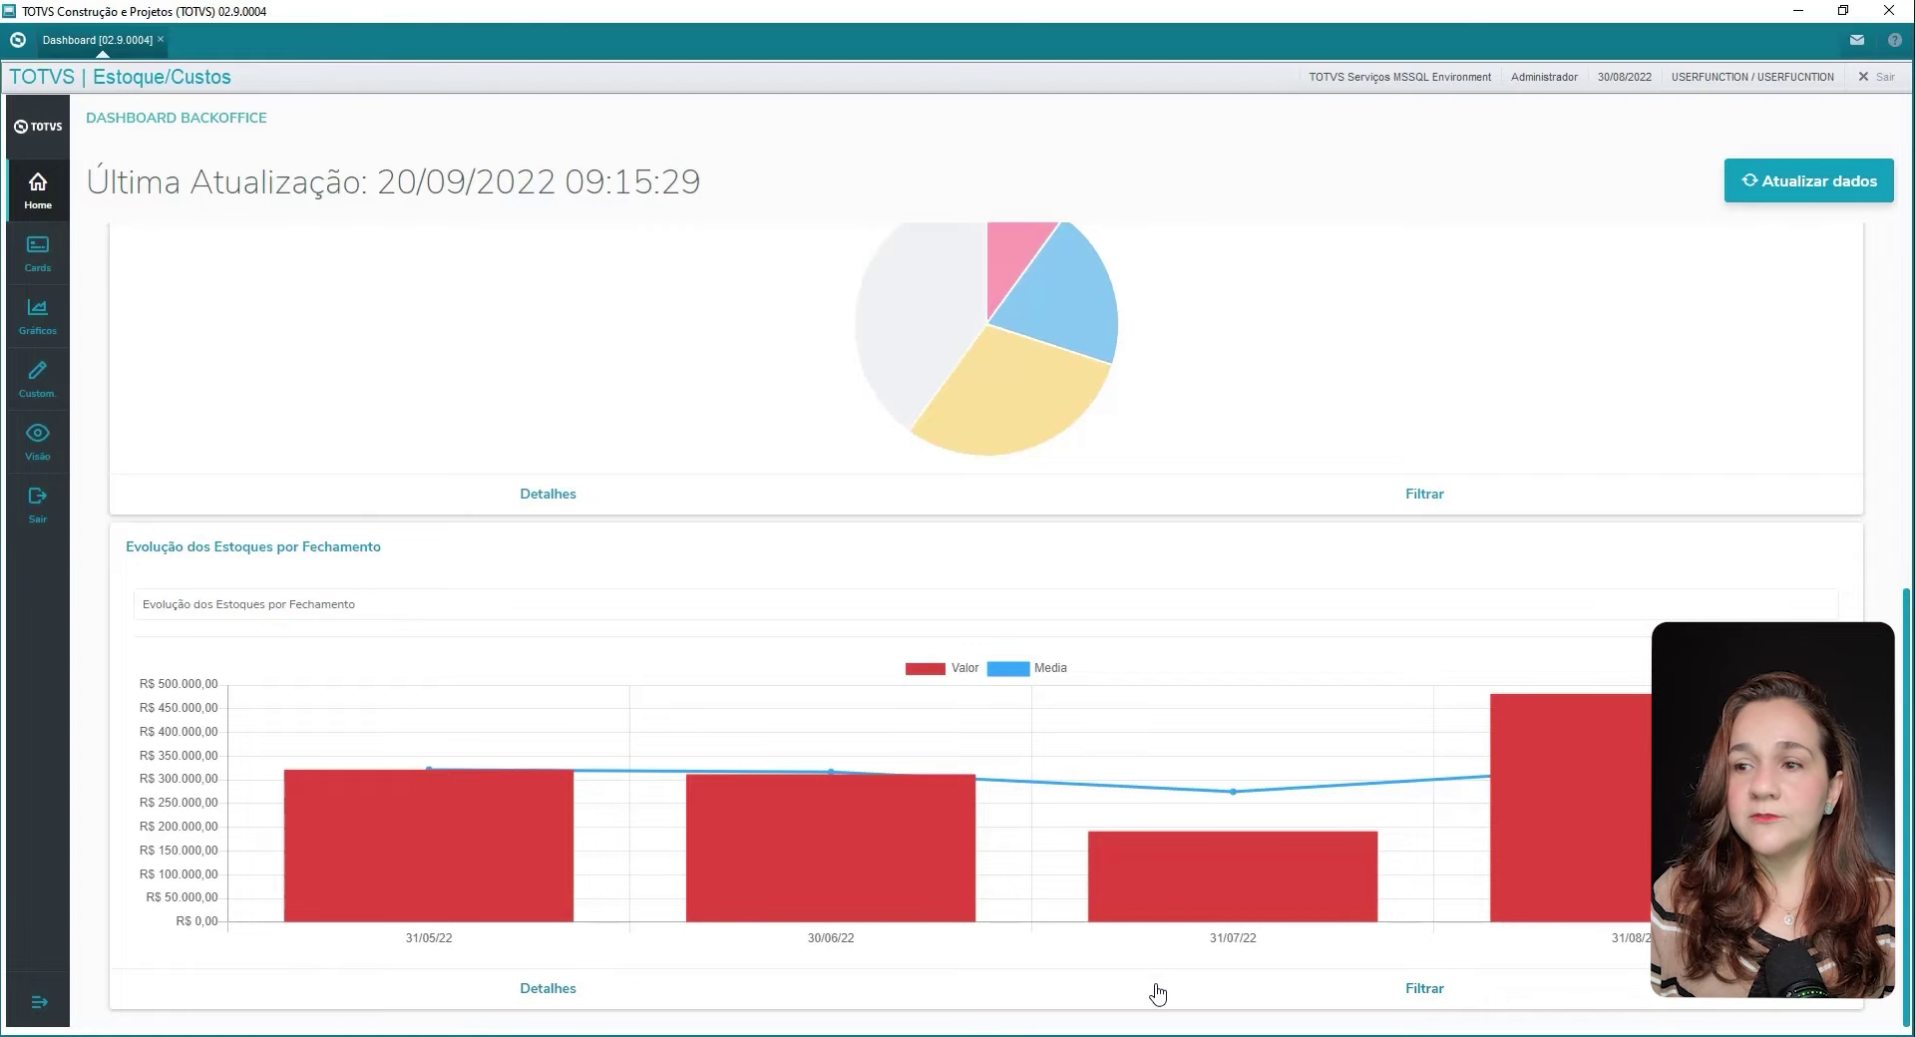
Step: Review the cards and both charts of the "Estoque e Custos" view once more, ending at the view selector
{"action": "scroll", "coordinate": [1029, 952], "scroll_direction": "up", "scroll_amount": 1}
{"action": "scroll", "coordinate": [1029, 953], "scroll_direction": "up", "scroll_amount": 3}
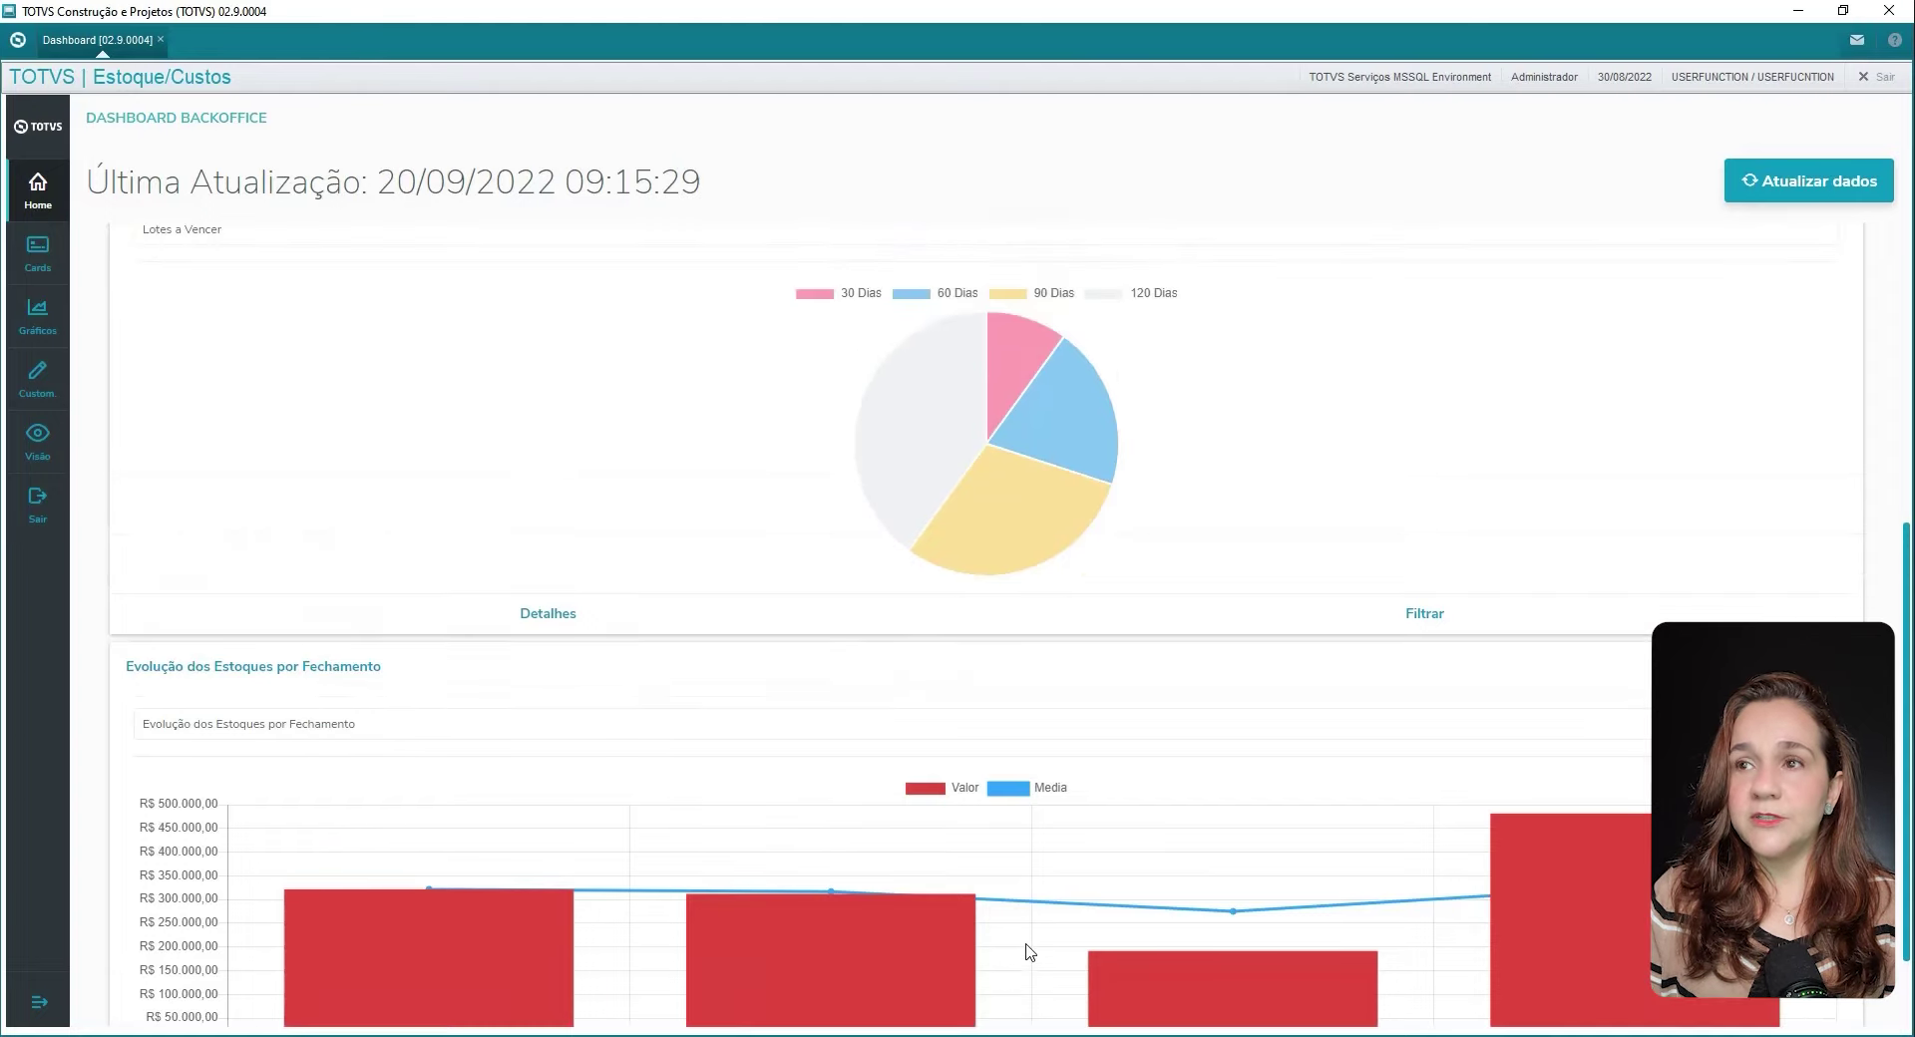
{"action": "scroll", "coordinate": [1029, 952], "scroll_direction": "up", "scroll_amount": 3}
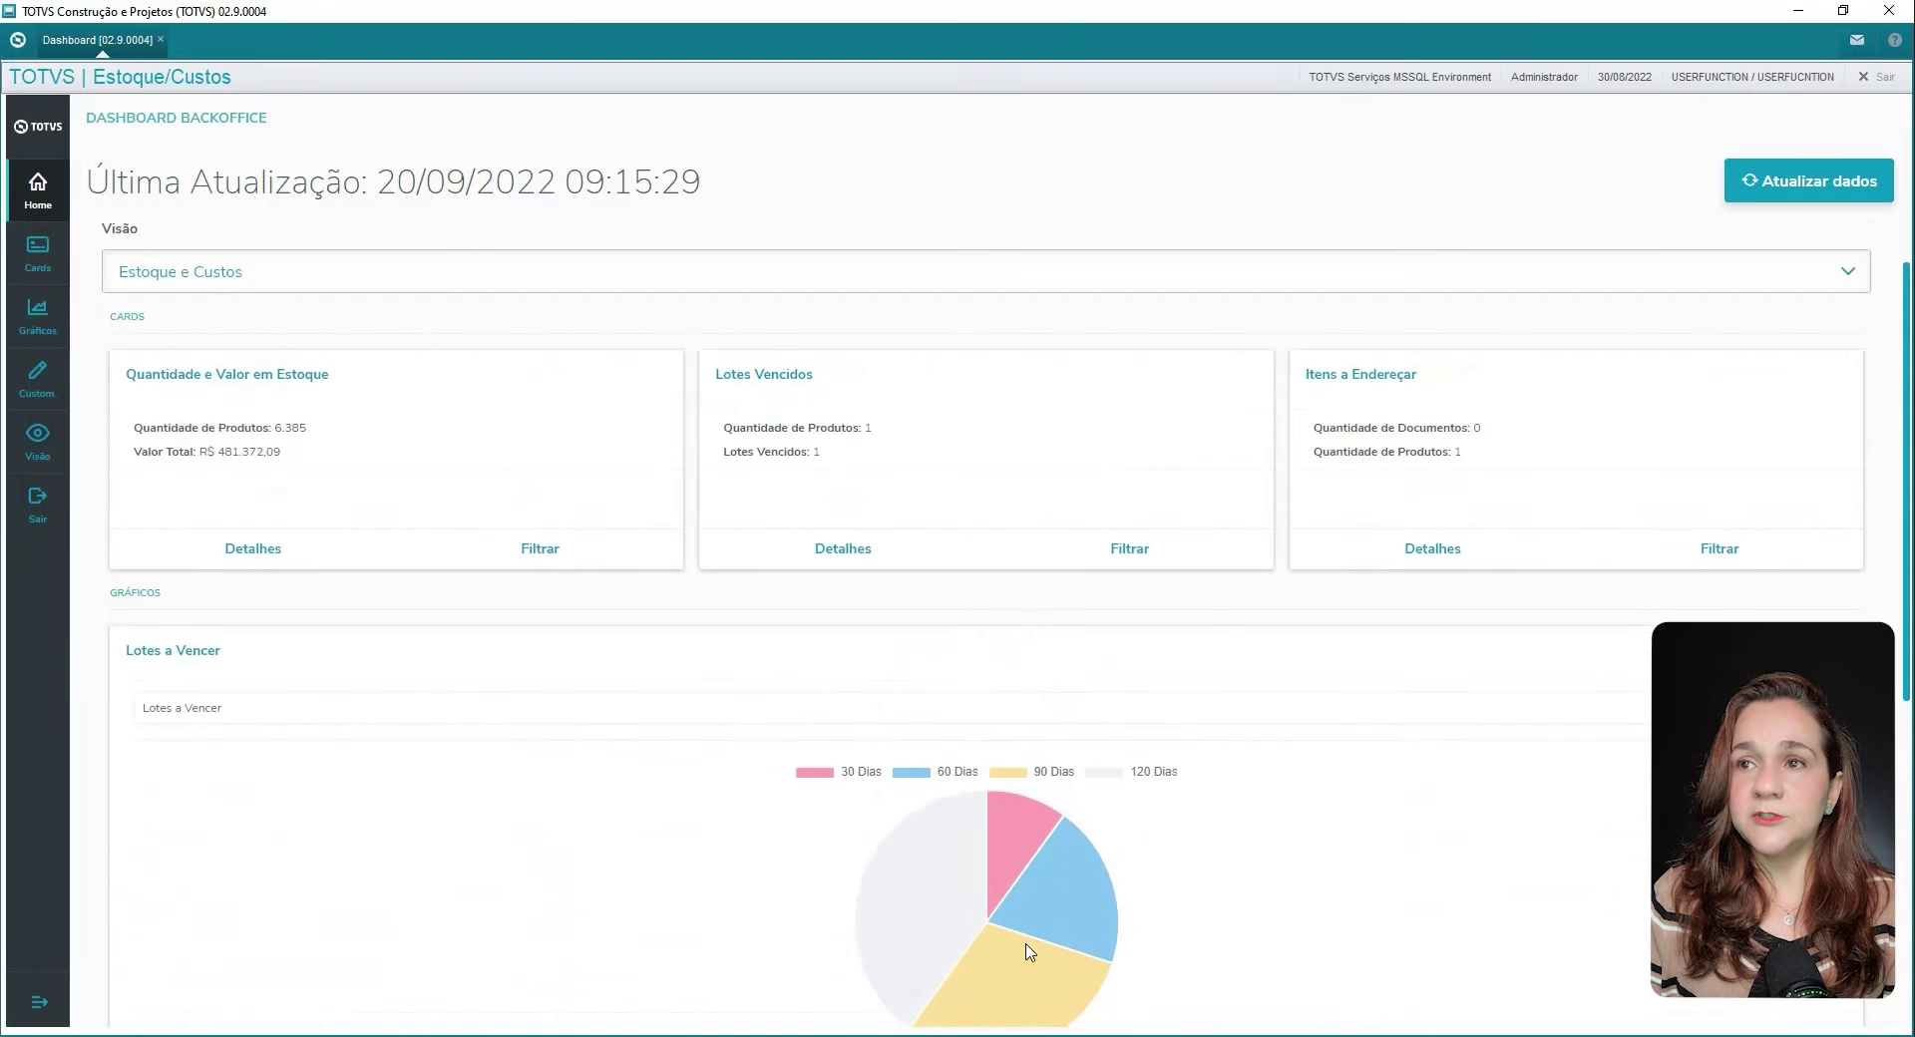
{"action": "scroll", "coordinate": [1029, 953], "scroll_direction": "up", "scroll_amount": 1}
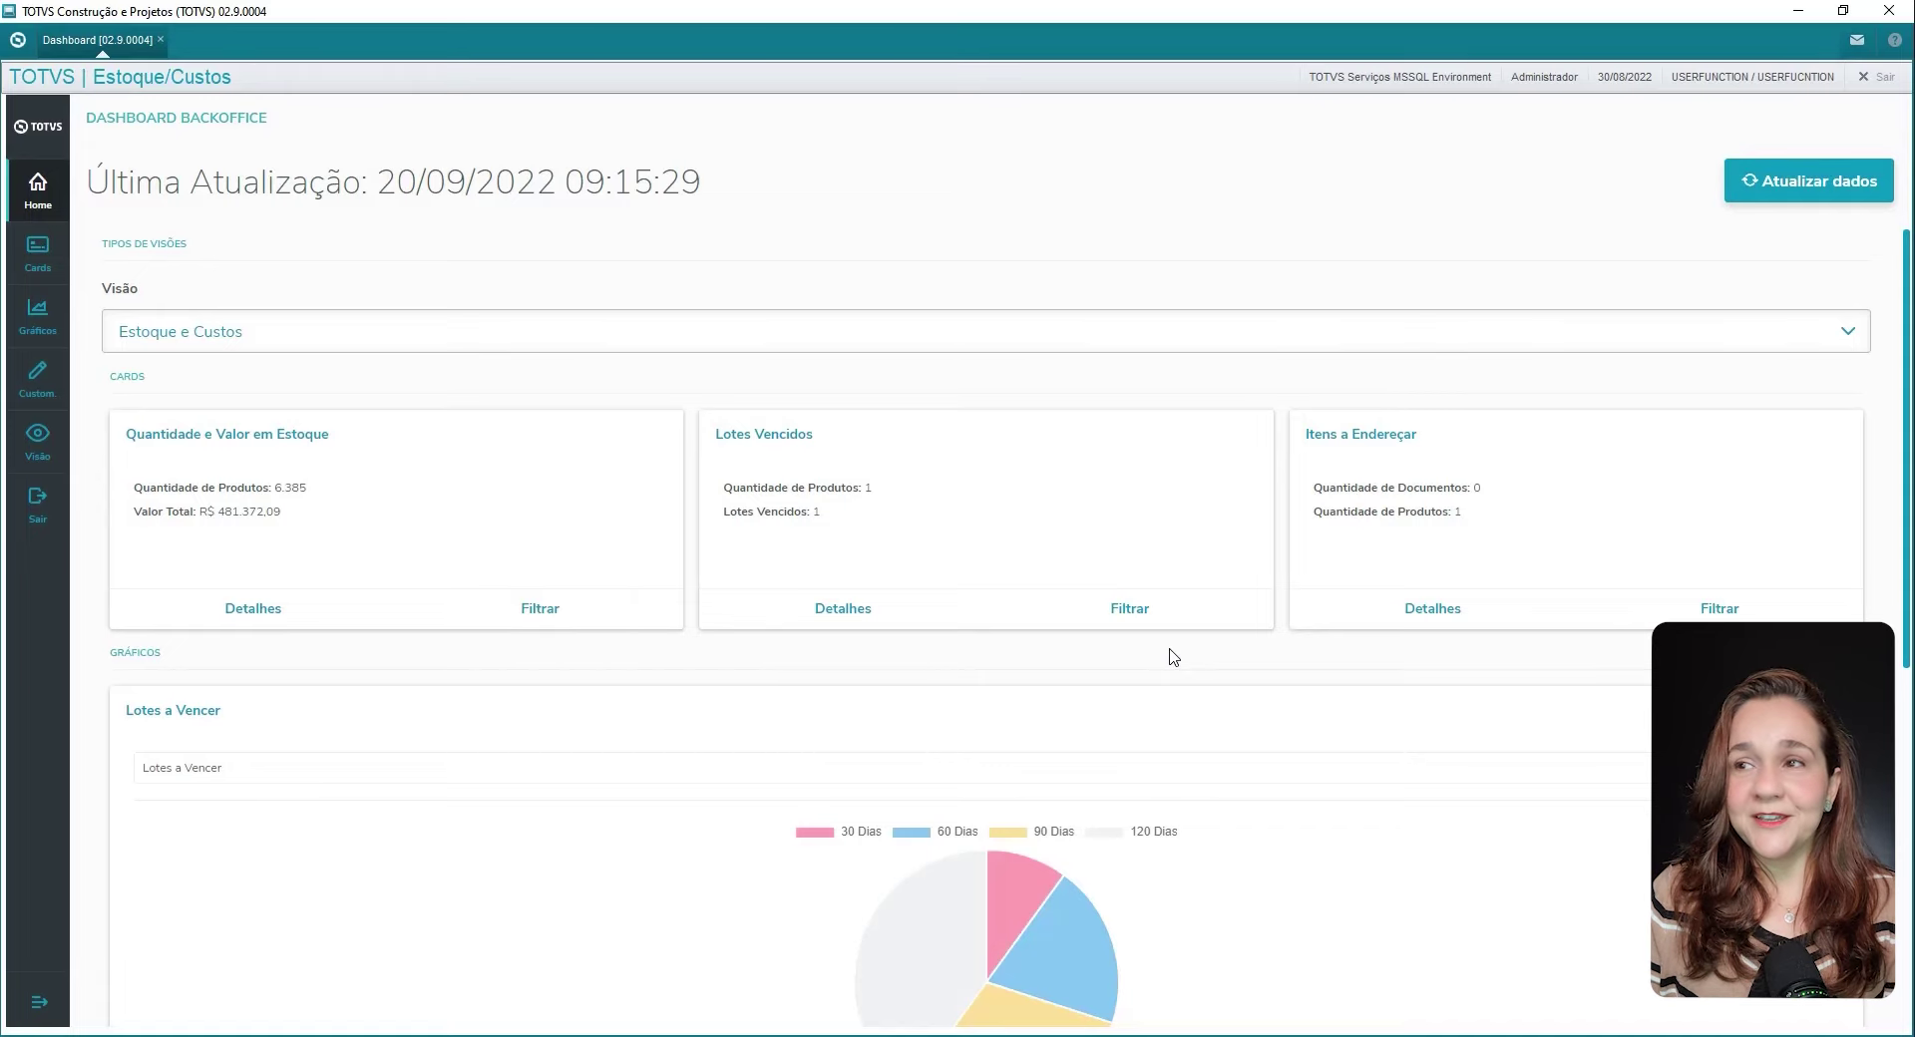
{"action": "scroll", "coordinate": [1173, 657], "scroll_direction": "down", "scroll_amount": 5}
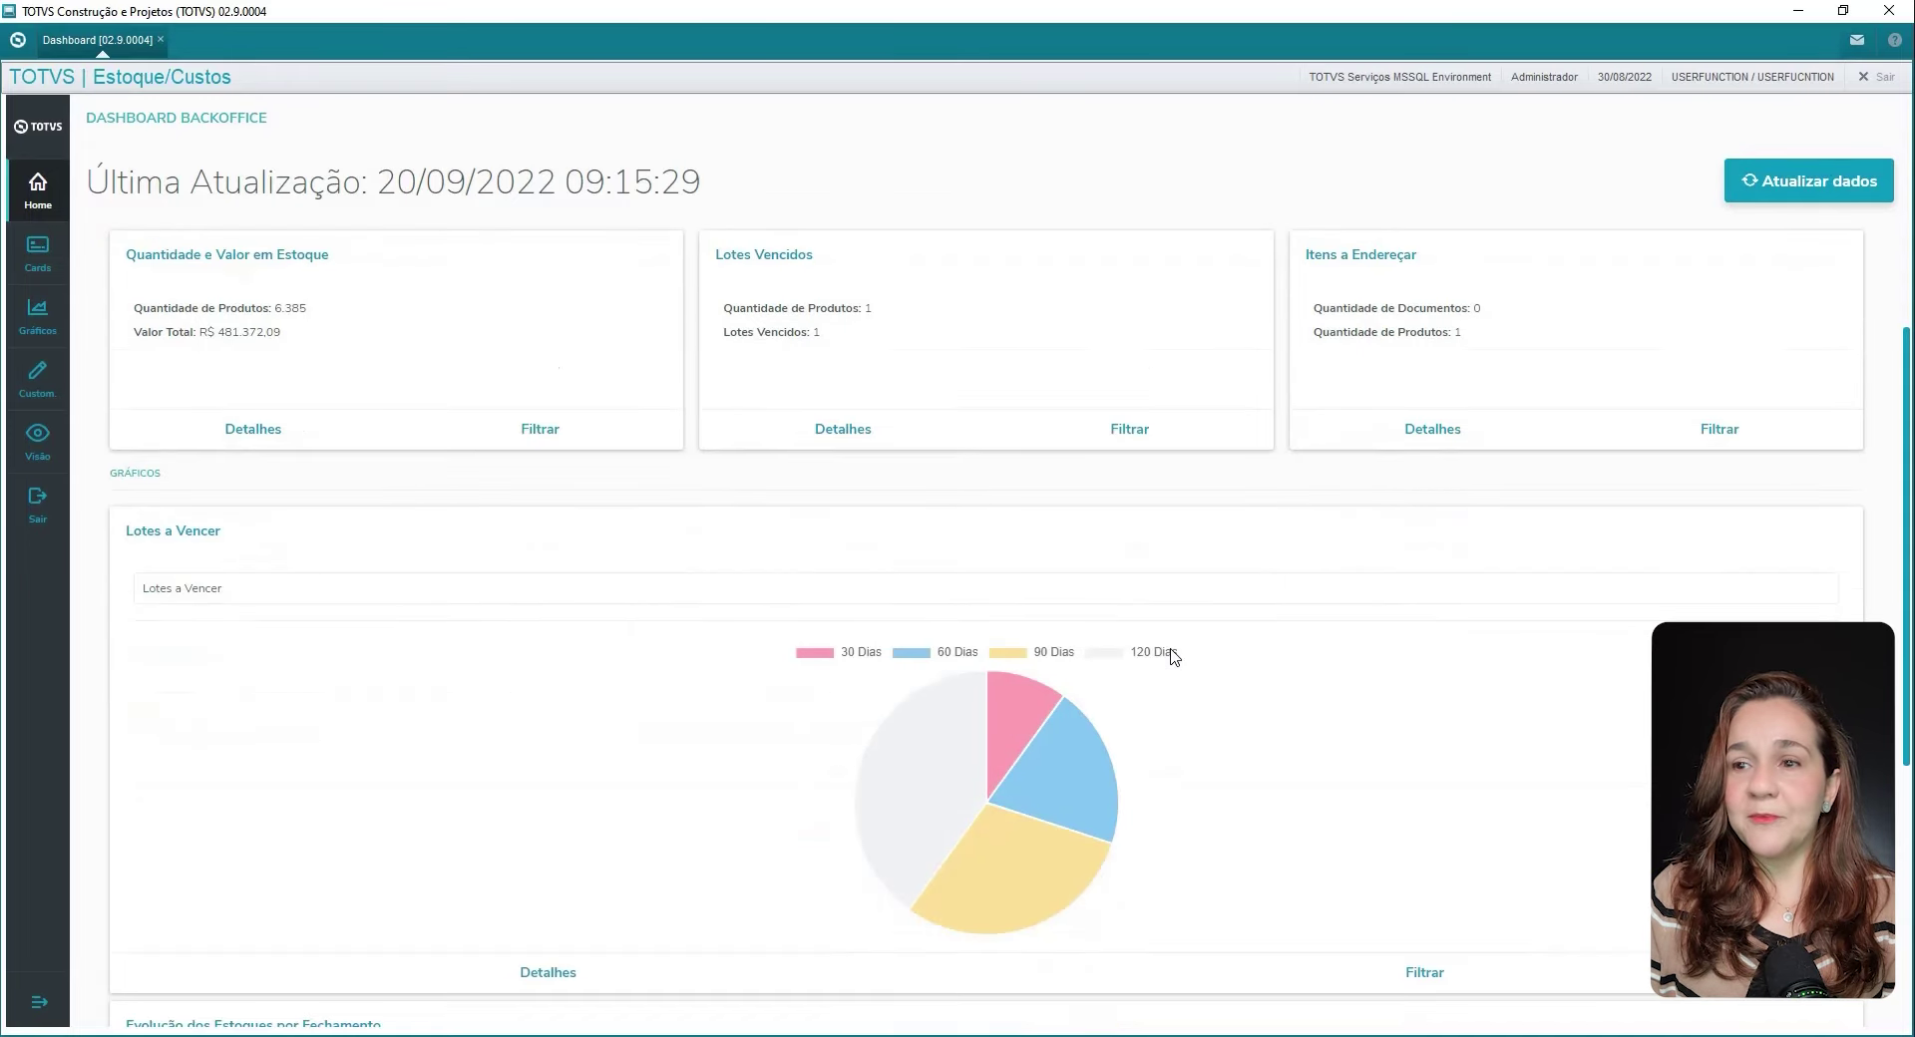
{"action": "scroll", "coordinate": [1173, 657], "scroll_direction": "down", "scroll_amount": 1}
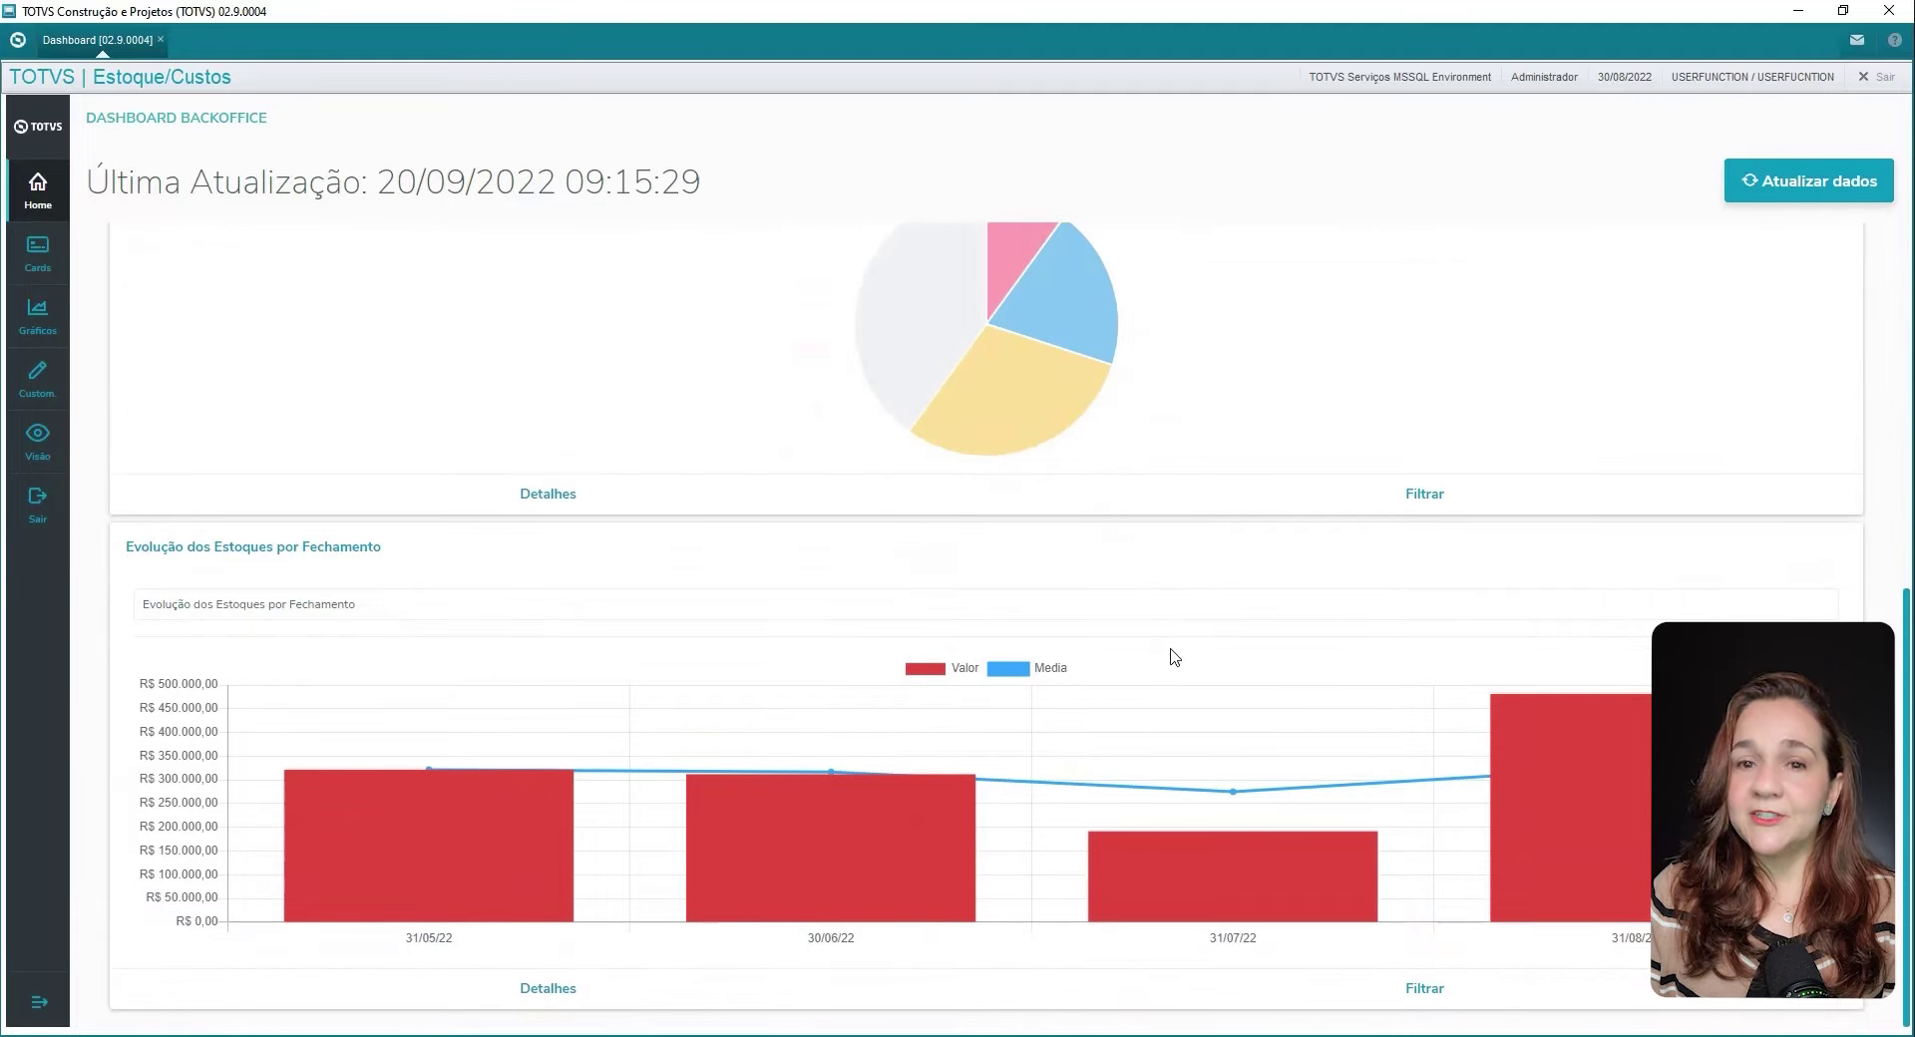
{"action": "scroll", "coordinate": [1195, 660], "scroll_direction": "up", "scroll_amount": 4}
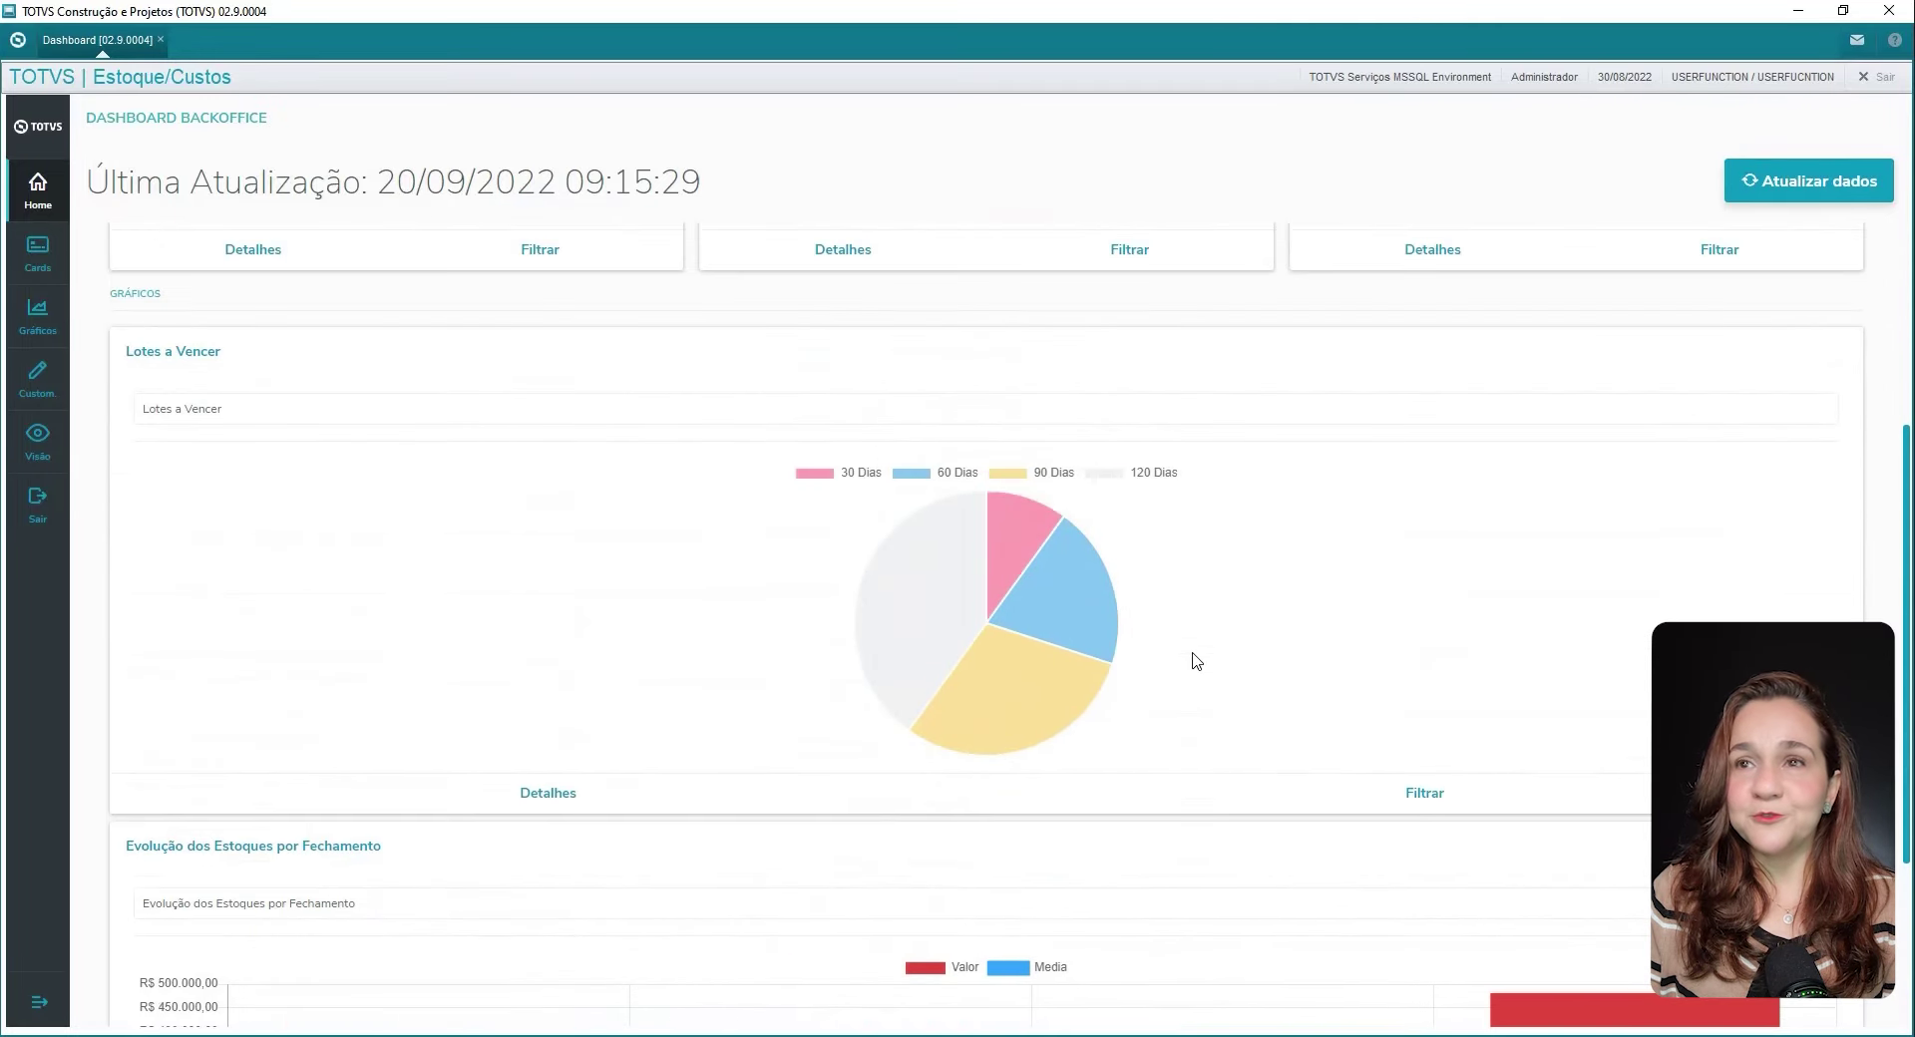
{"action": "scroll", "coordinate": [1195, 661], "scroll_direction": "up", "scroll_amount": 3}
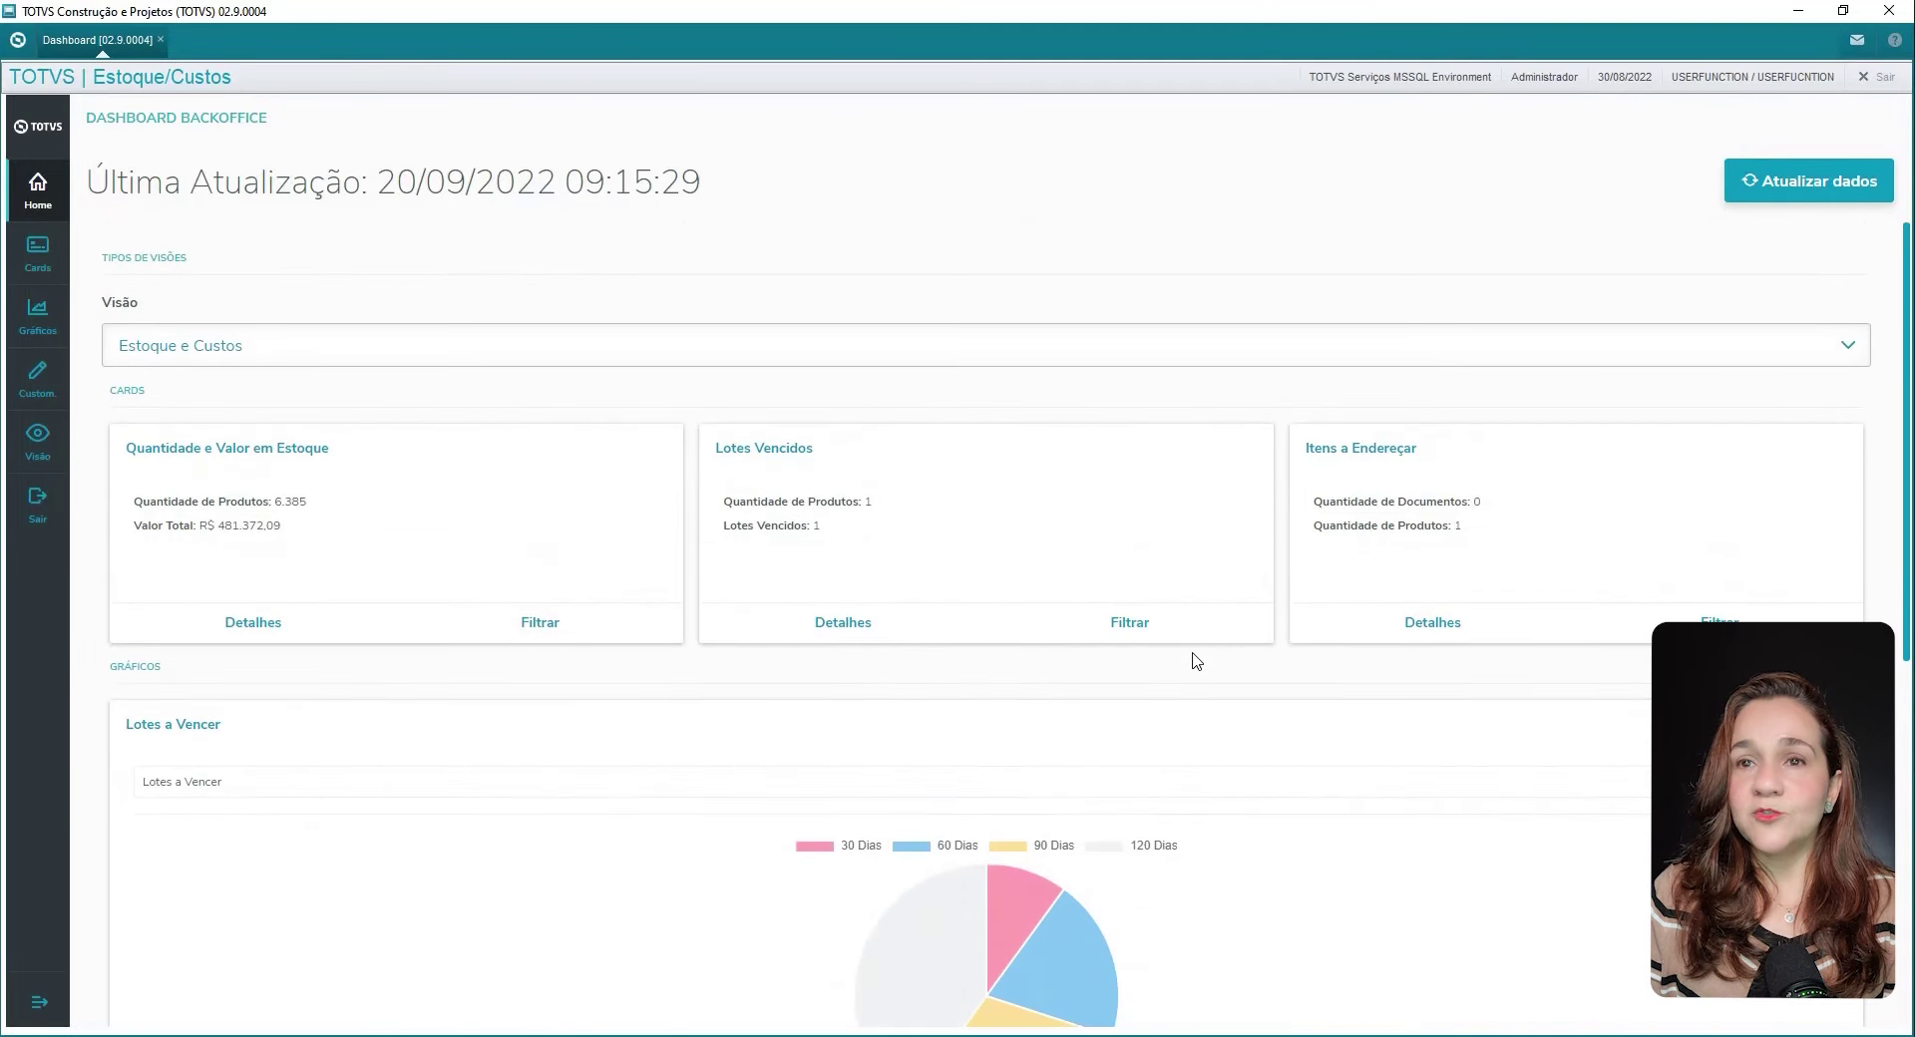